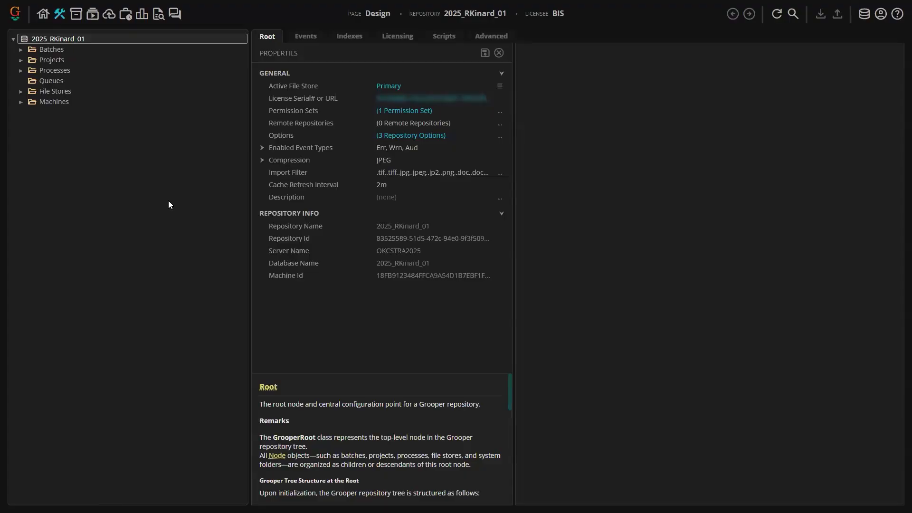
- Examine the steps of the Invoices File Import Process in the AI Invoice Processing (File Import) project
left_click(21, 60)
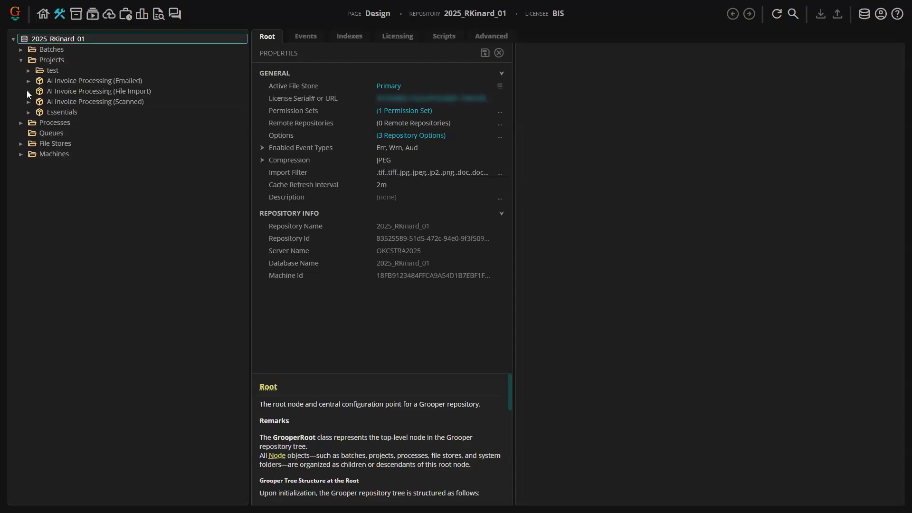
left_click(28, 91)
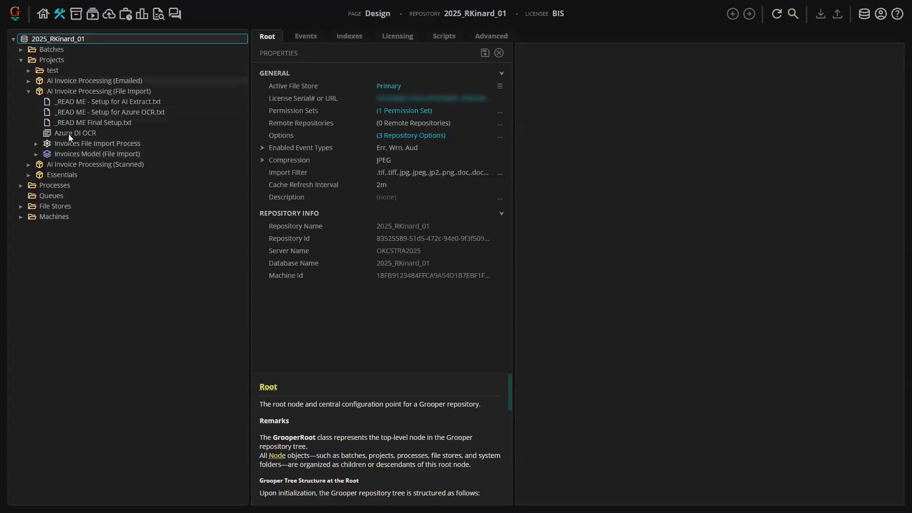
left_click(36, 144)
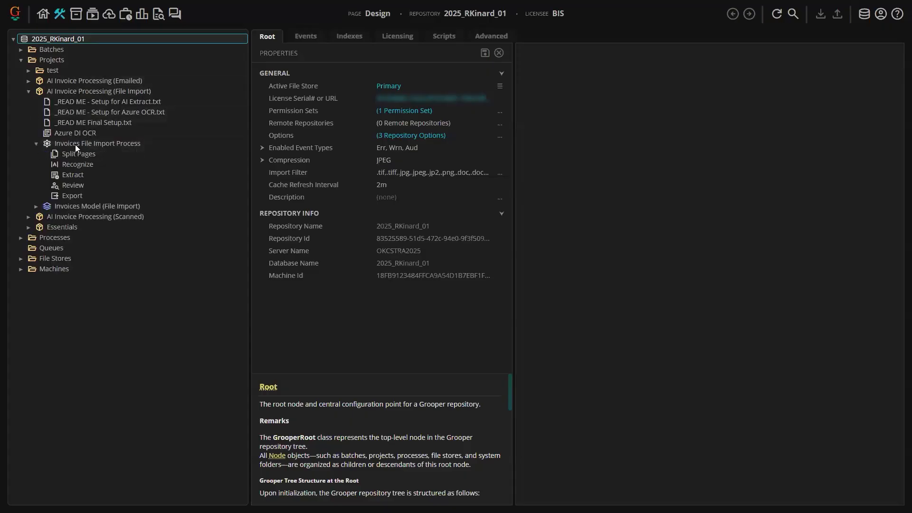
left_click(74, 142)
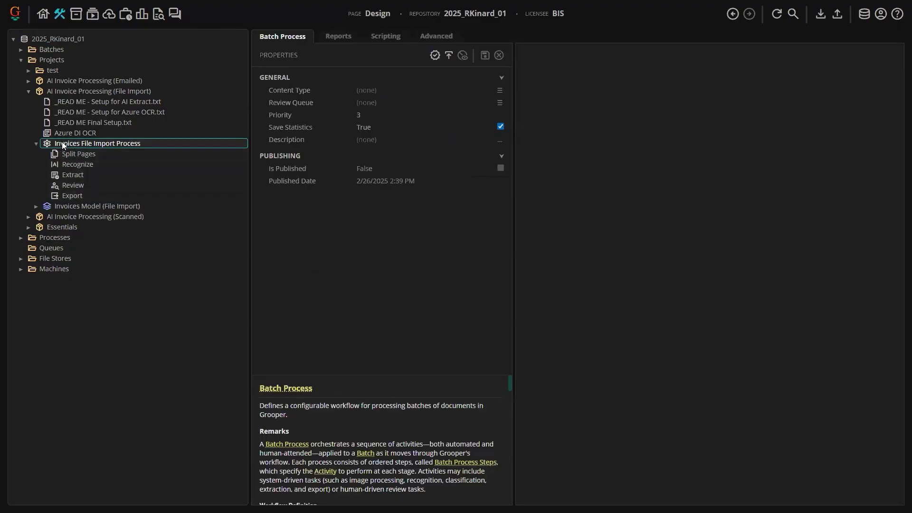
left_click(37, 142)
left_click(29, 91)
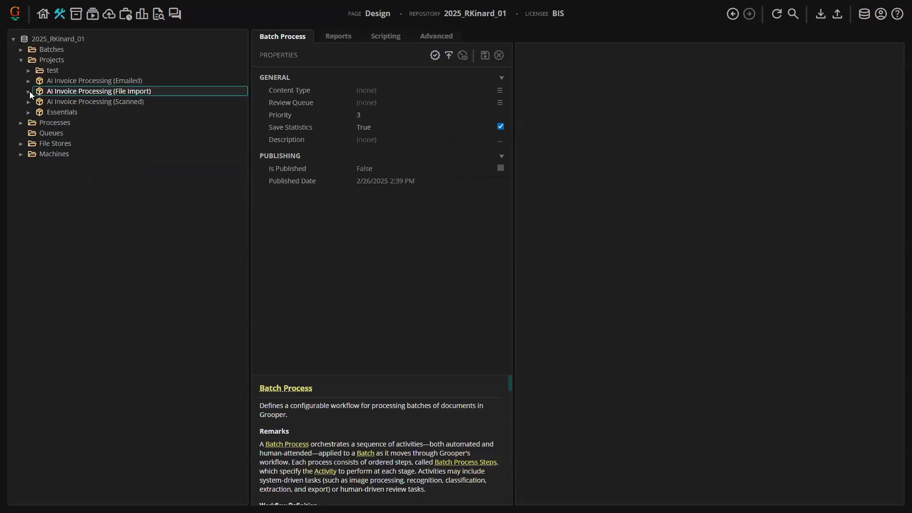
- Add a new project named new under the Projects folder
right_click(54, 60)
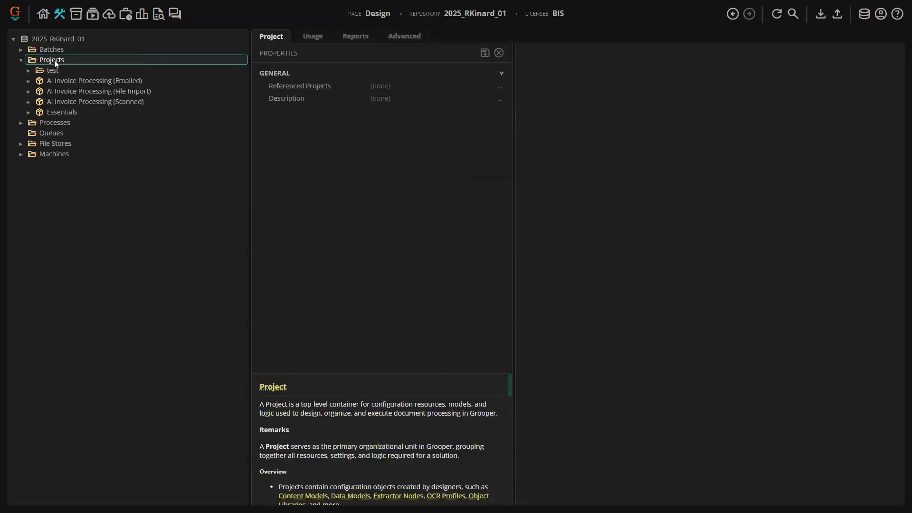
mouse_move(101, 69)
left_click(180, 81)
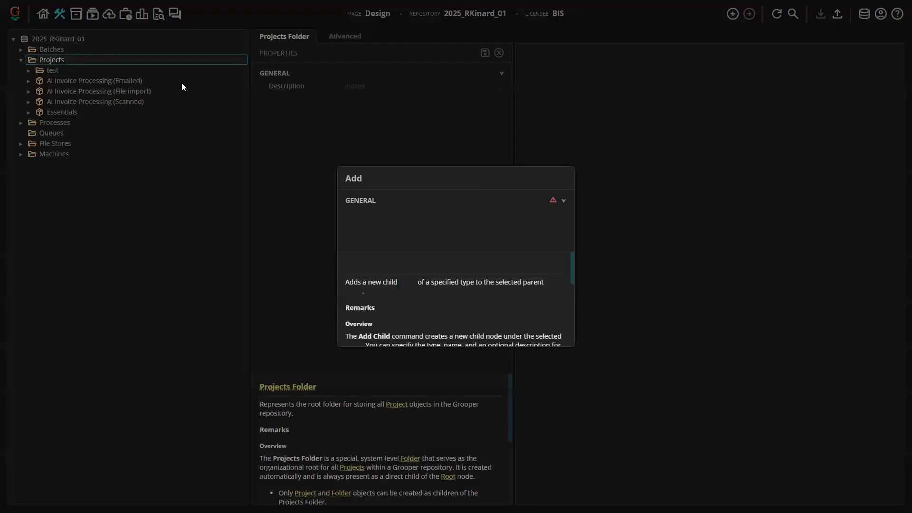
type("new")
key("Return")
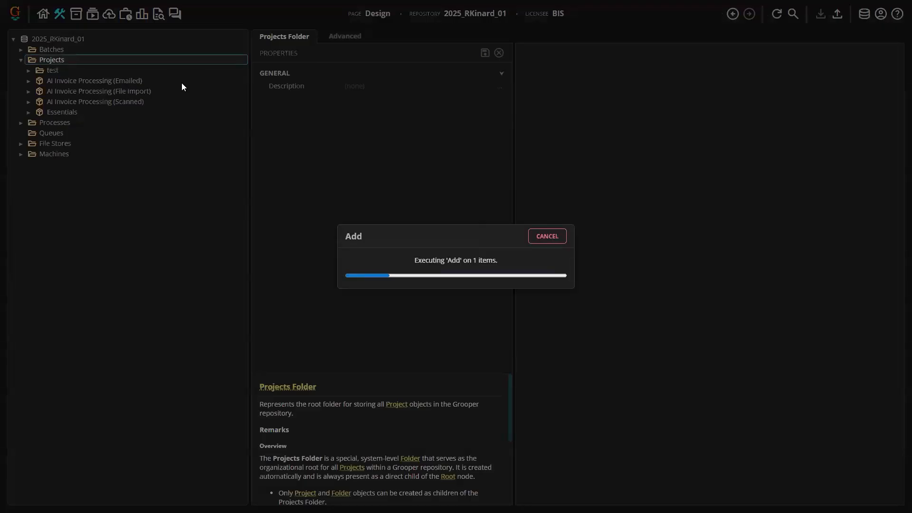
- Add a content model named new to the new project
right_click(132, 123)
mouse_move(228, 129)
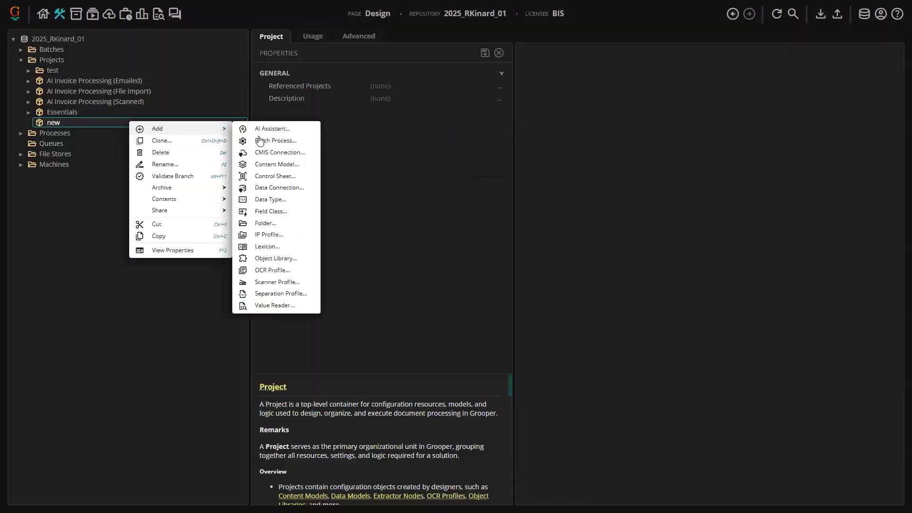
left_click(273, 163)
type("new")
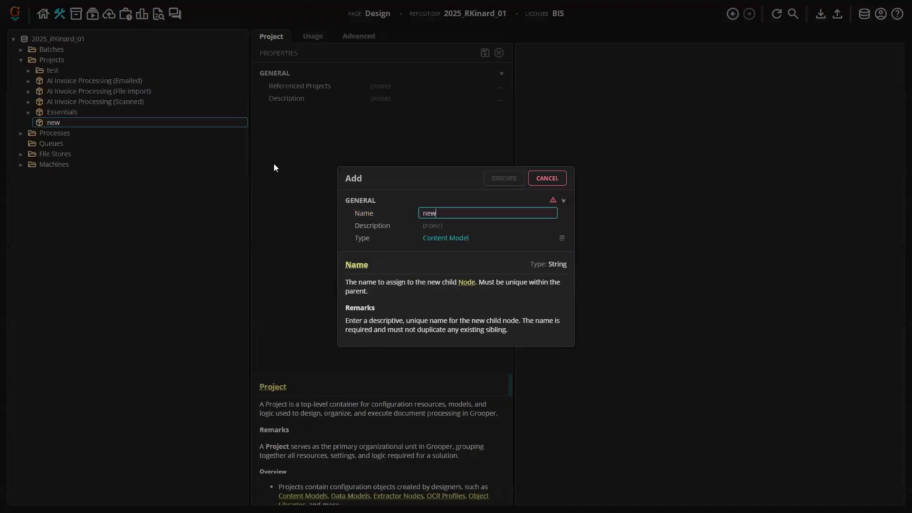
key("Return")
- Expand the new content model and examine its Local Resources folder
right_click(59, 122)
mouse_move(142, 131)
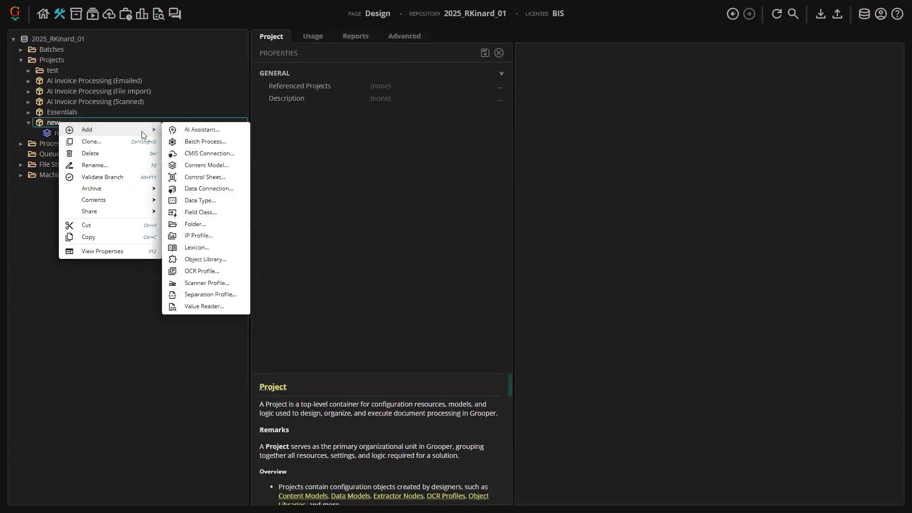
right_click(49, 134)
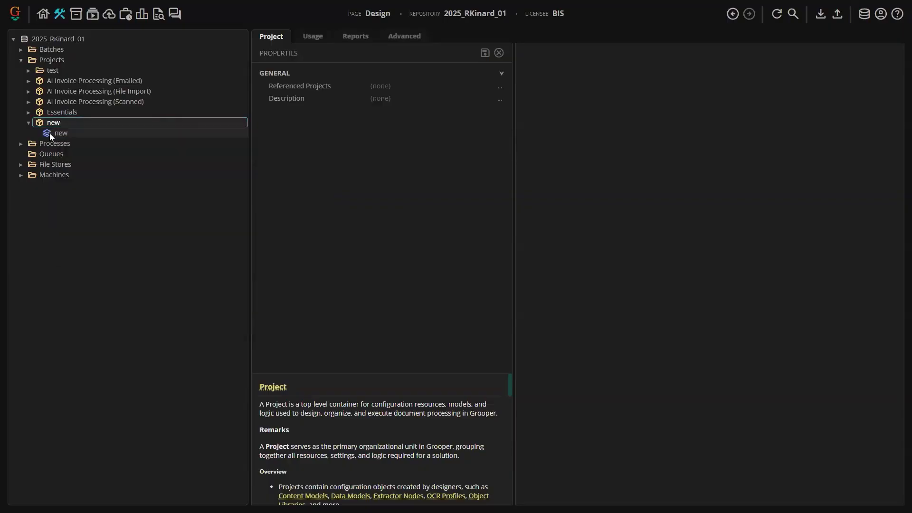
left_click(85, 175)
left_click(35, 134)
left_click(69, 143)
right_click(69, 143)
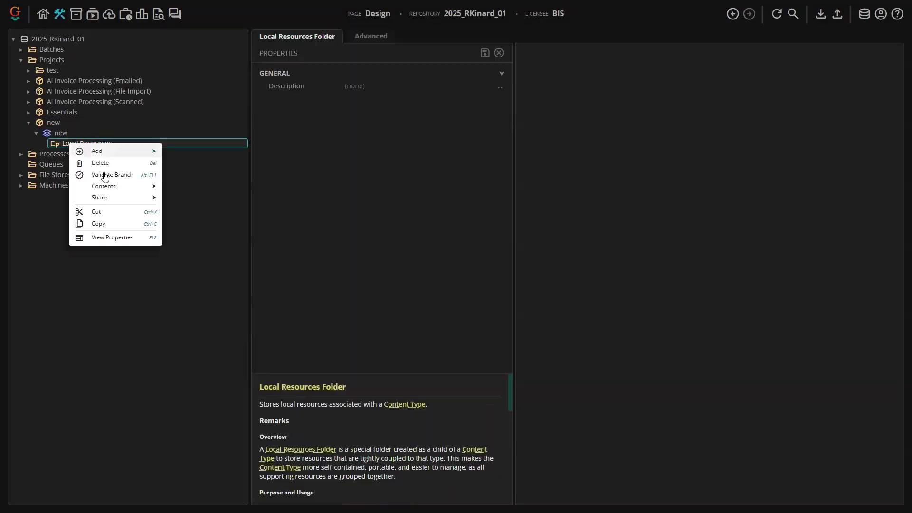
left_click(37, 135)
left_click(53, 125)
right_click(101, 127)
mouse_move(119, 129)
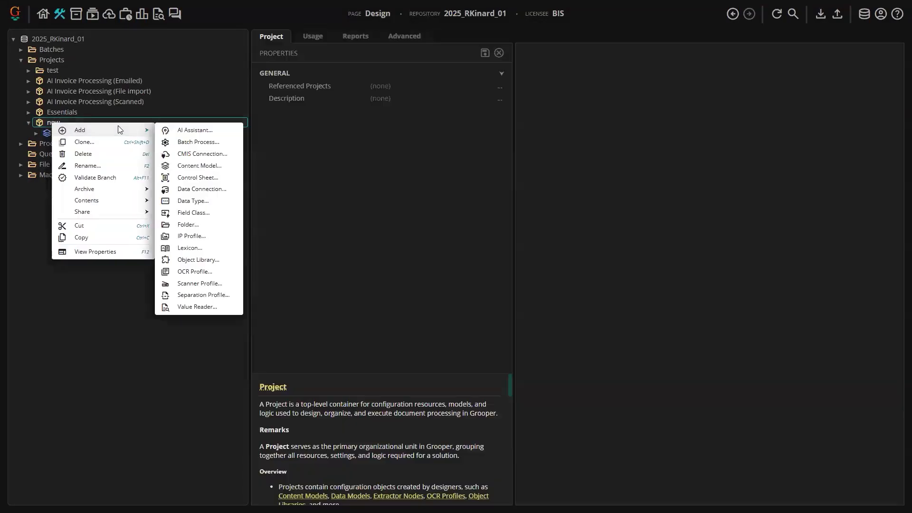
left_click(207, 144)
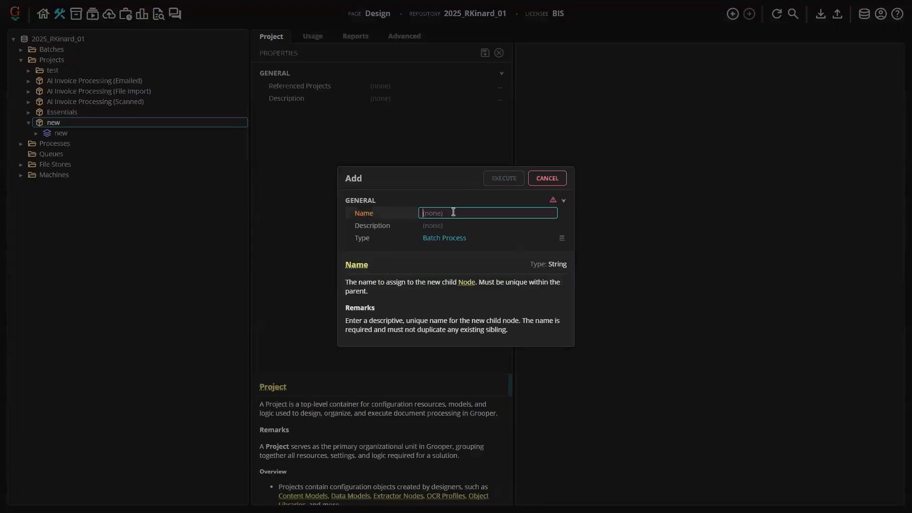
left_click(532, 183)
- Add a batch process named BP to the new project
right_click(82, 123)
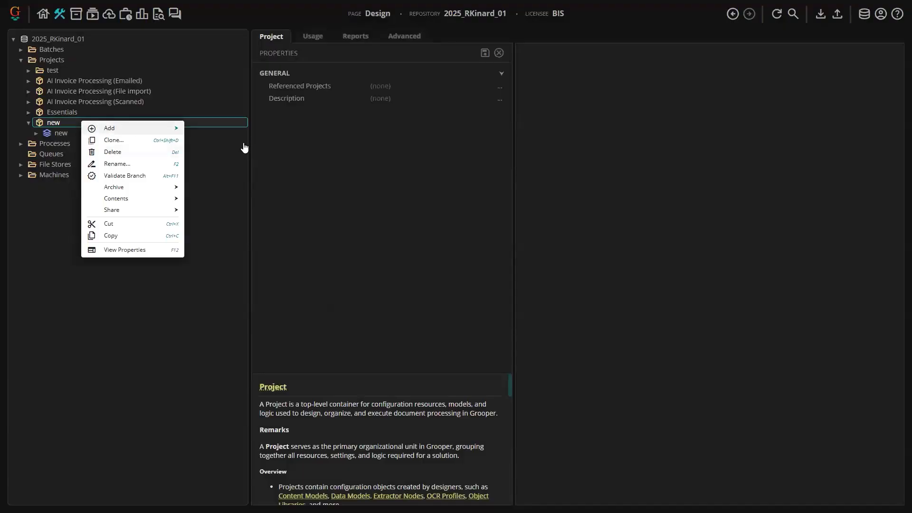
mouse_move(135, 128)
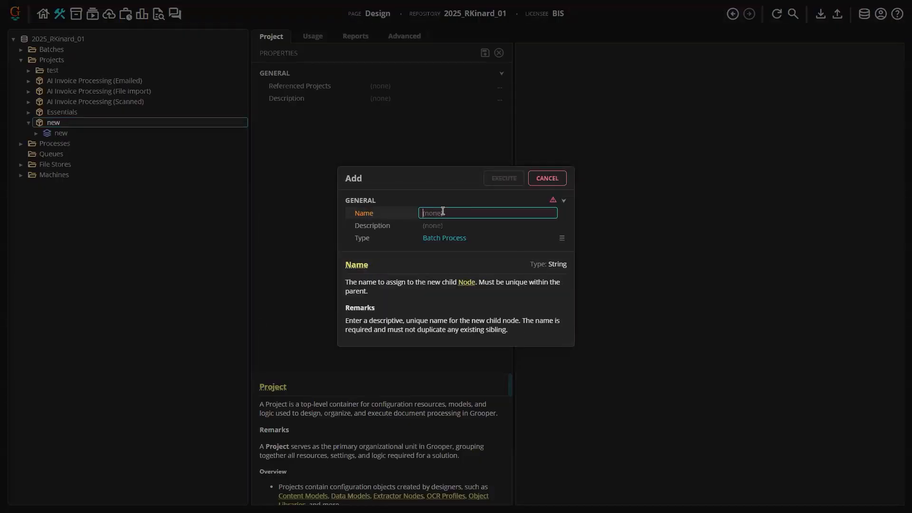
type("BP")
key("Return")
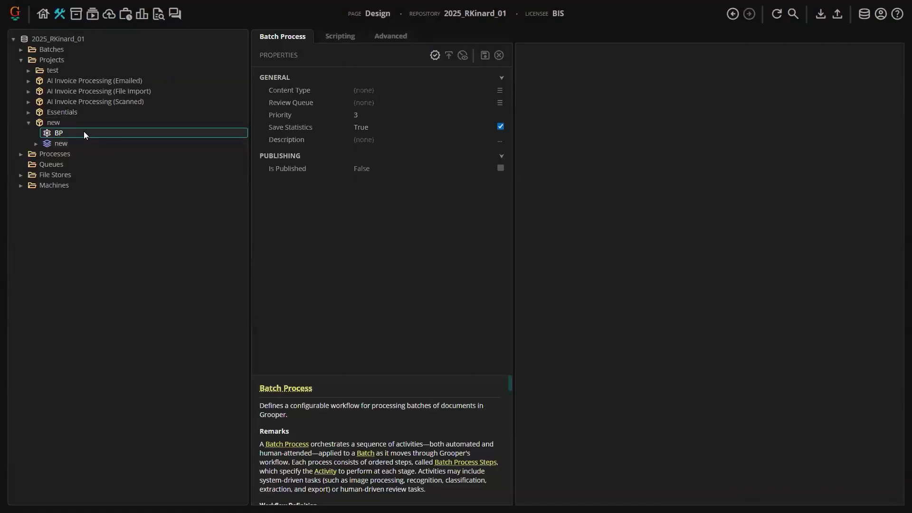
- Add a batch process step named step to BP
right_click(84, 135)
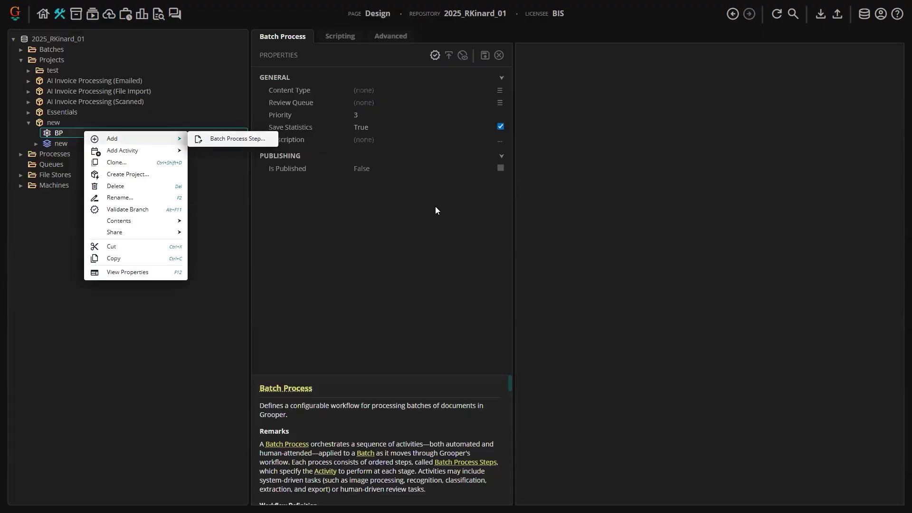
type("step")
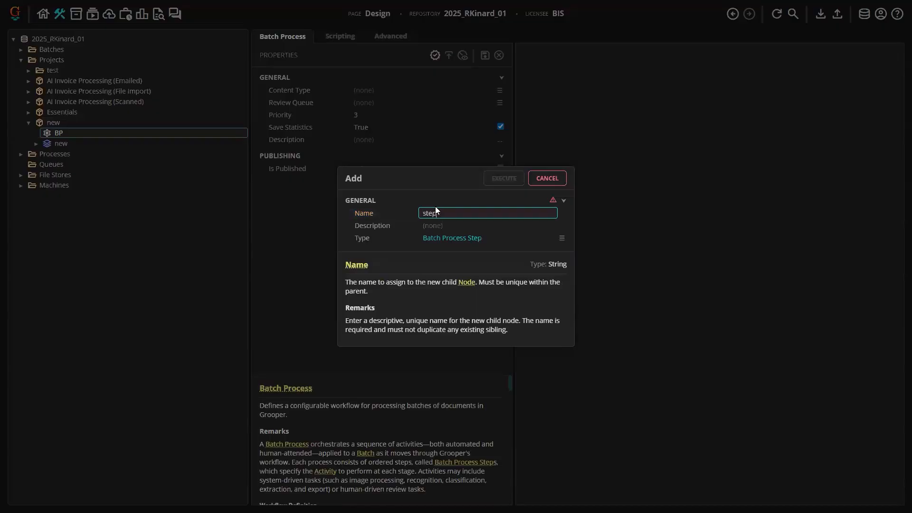
key("Return")
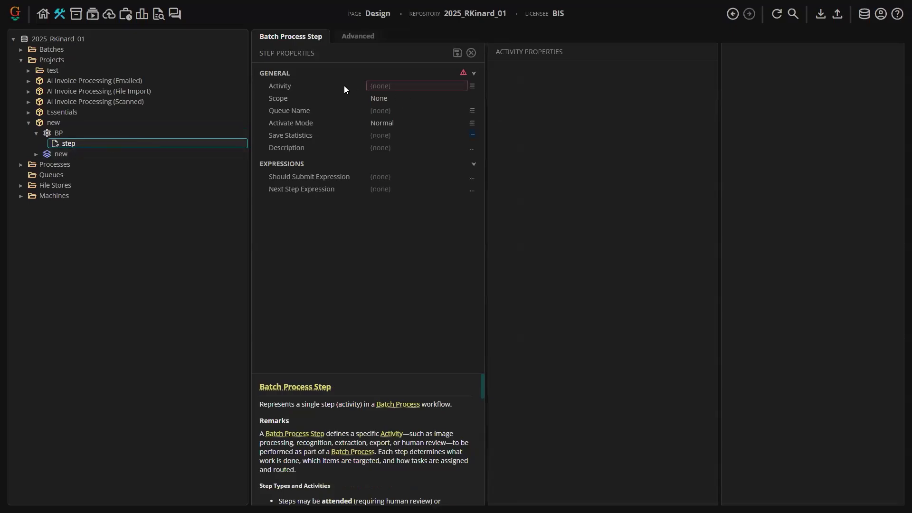
- Browse the list of activities available for the step's Activity property
left_click(472, 87)
scroll(415, 135, "down", 3)
scroll(414, 136, "up", 8)
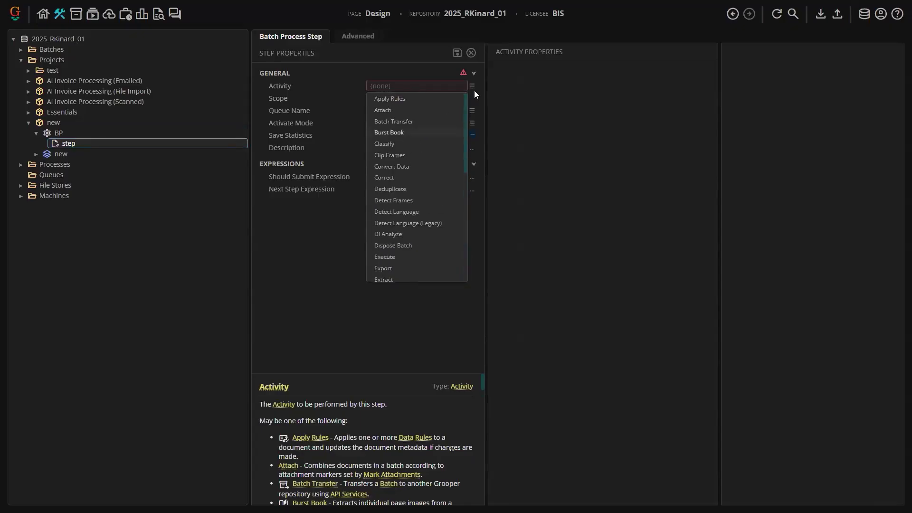
left_click(81, 144)
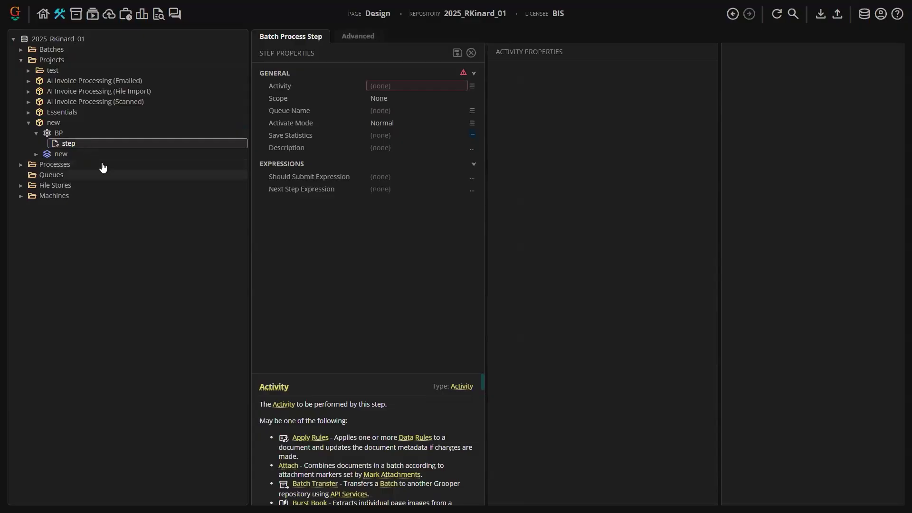
- Delete the step from BP
right_click(81, 143)
left_click(114, 162)
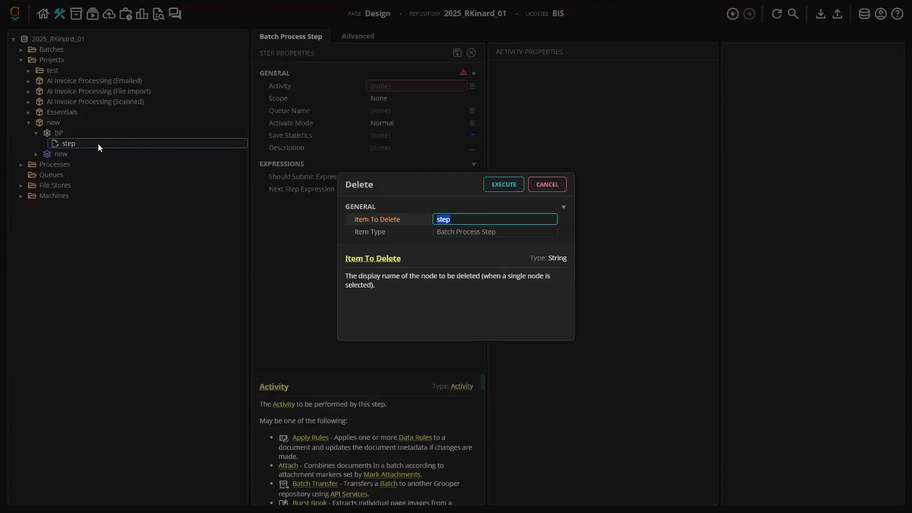
key("Return")
- Add a Split Pages activity step to BP, keeping the default step name Split Pages
right_click(83, 152)
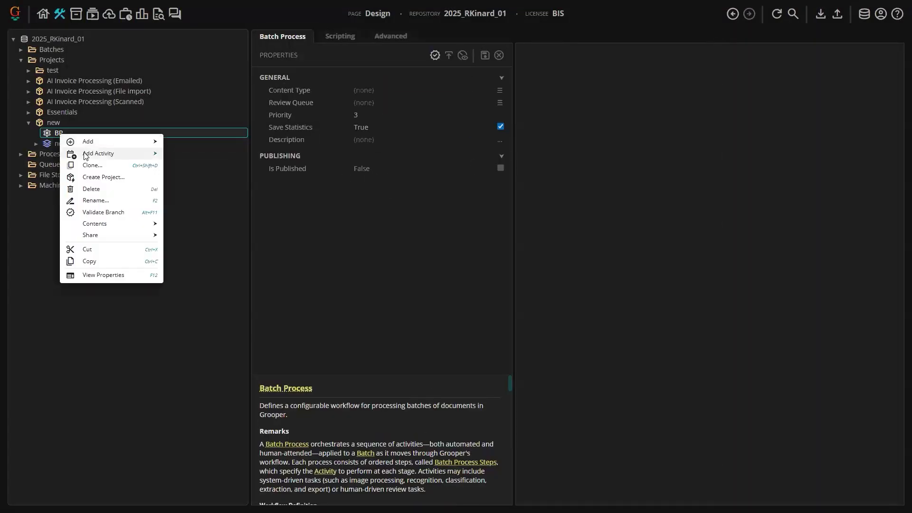
mouse_move(84, 152)
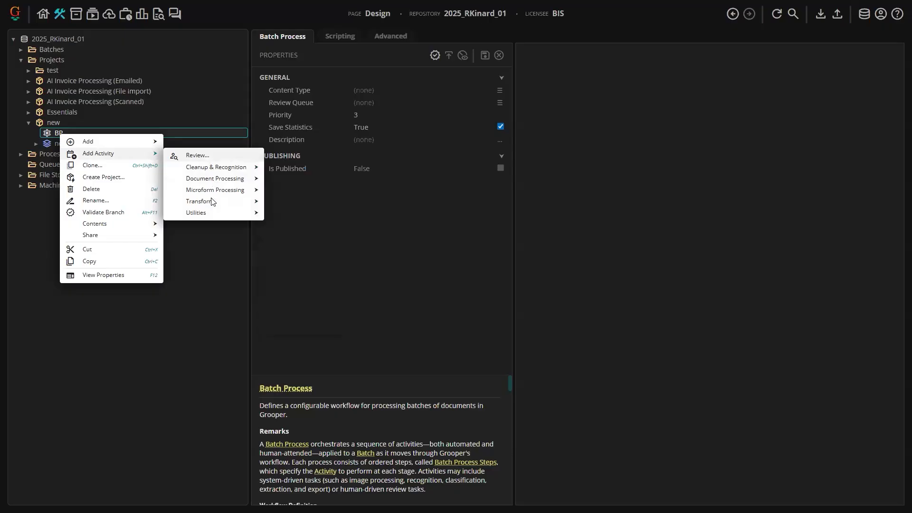
mouse_move(217, 172)
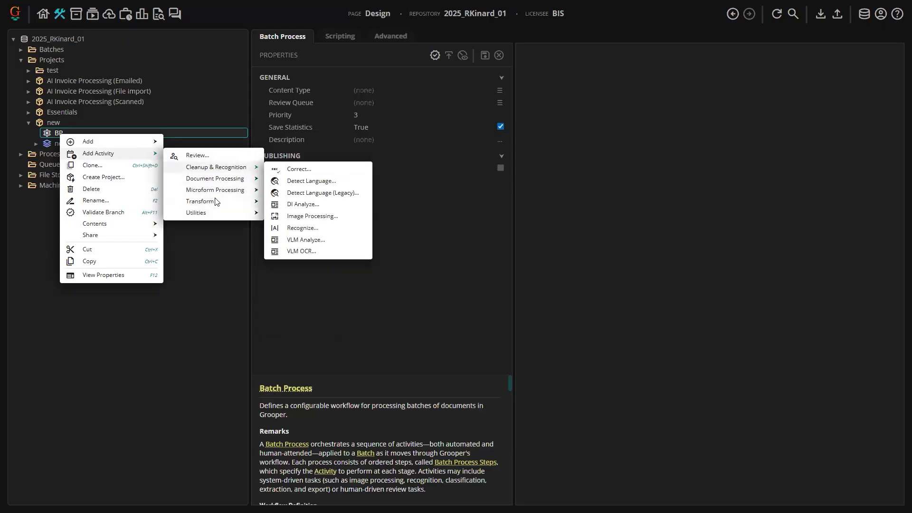
mouse_move(216, 201)
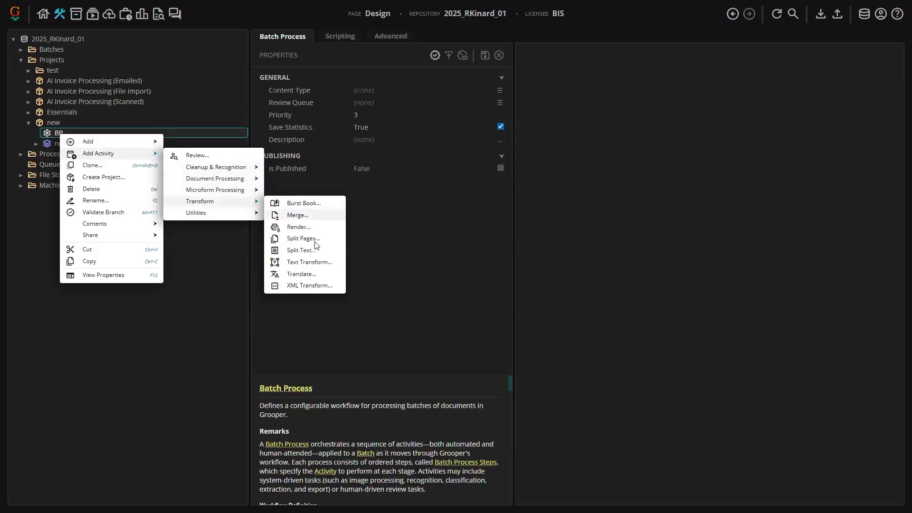
left_click(309, 238)
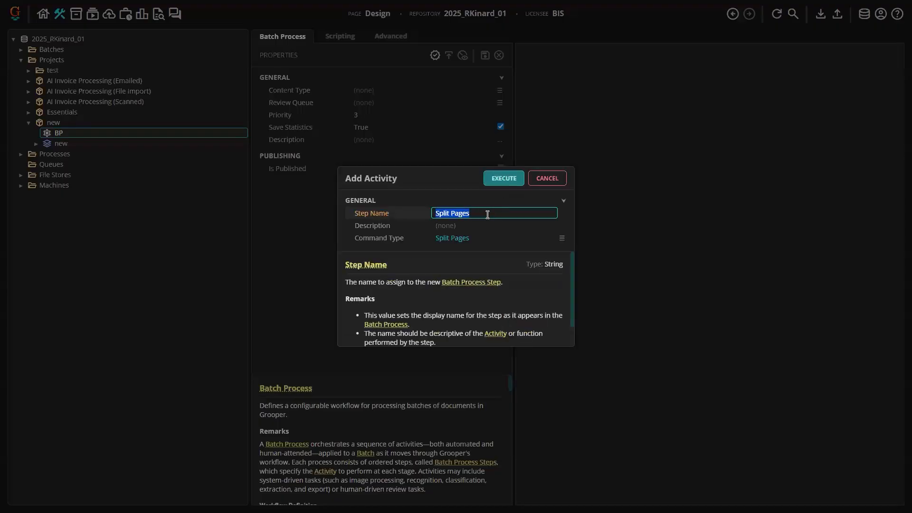
key("End")
left_click(498, 179)
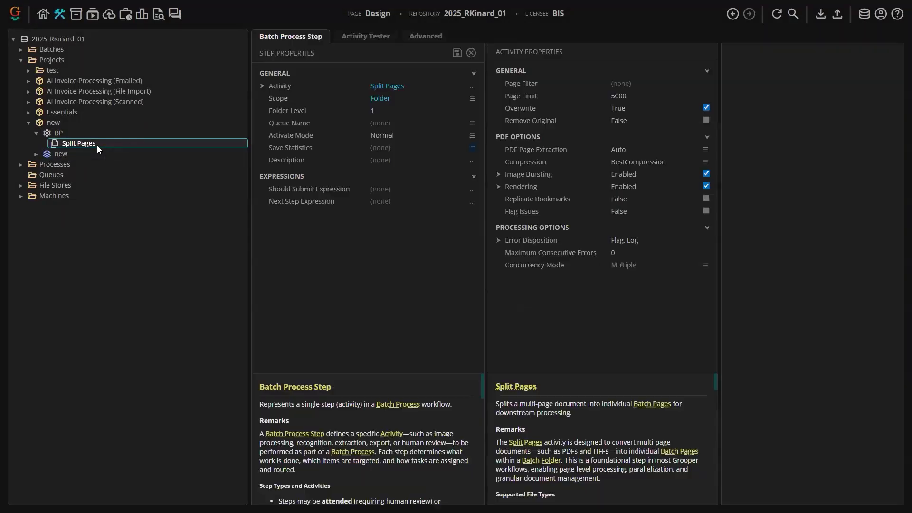
right_click(58, 133)
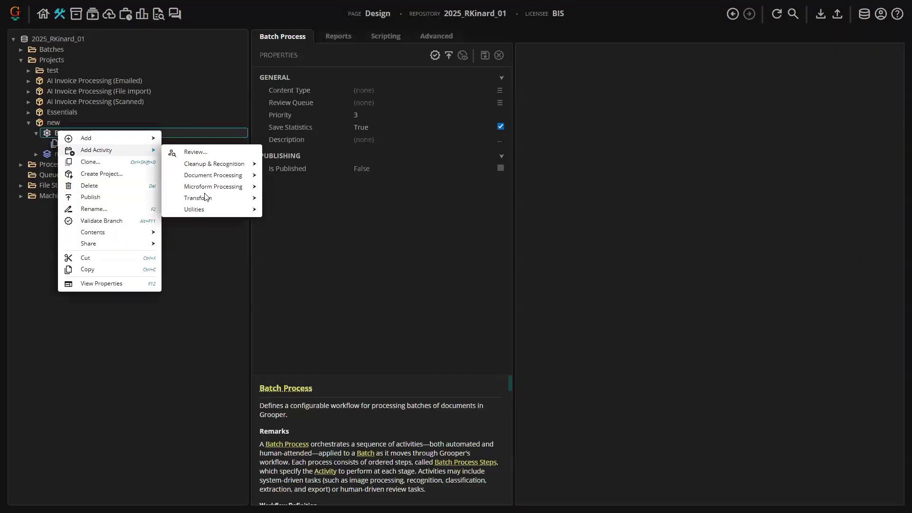
mouse_move(209, 209)
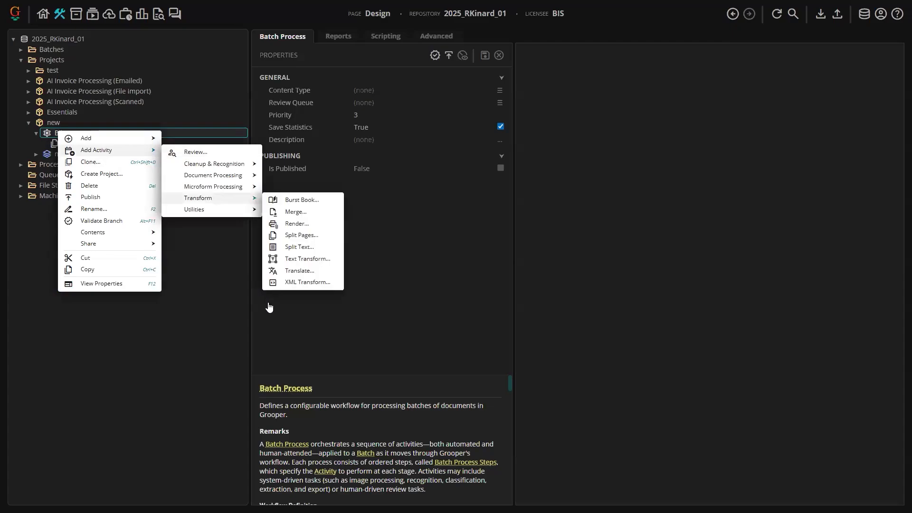
left_click(84, 152)
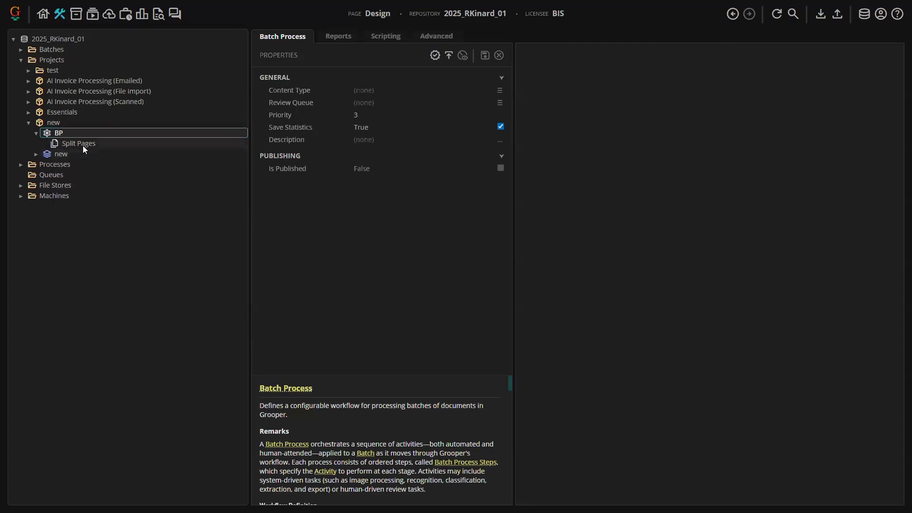
- Open the Split Pages step and inspect its Scope options and Folder Level property
left_click(108, 144)
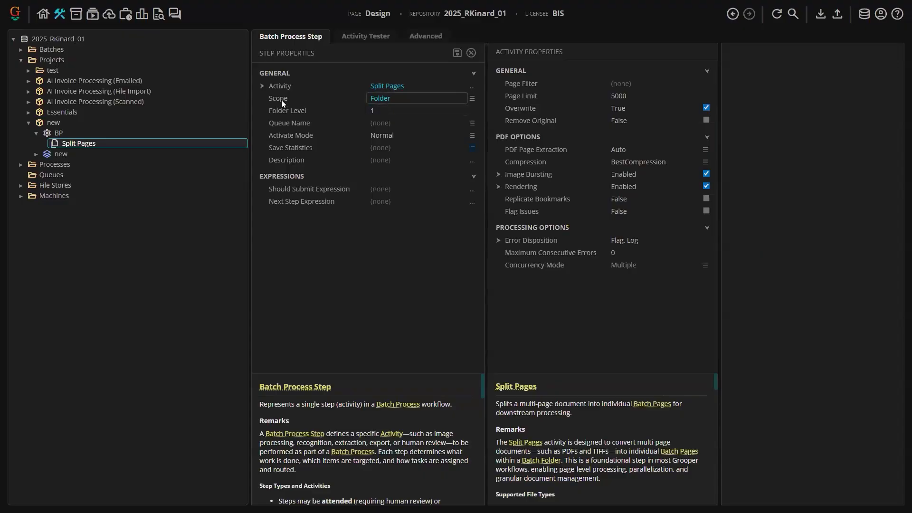
left_click(471, 99)
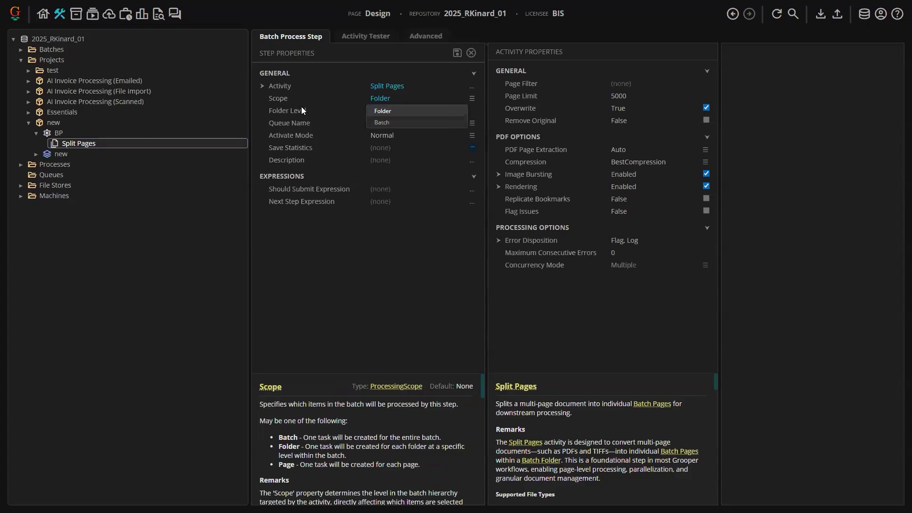
left_click(301, 107)
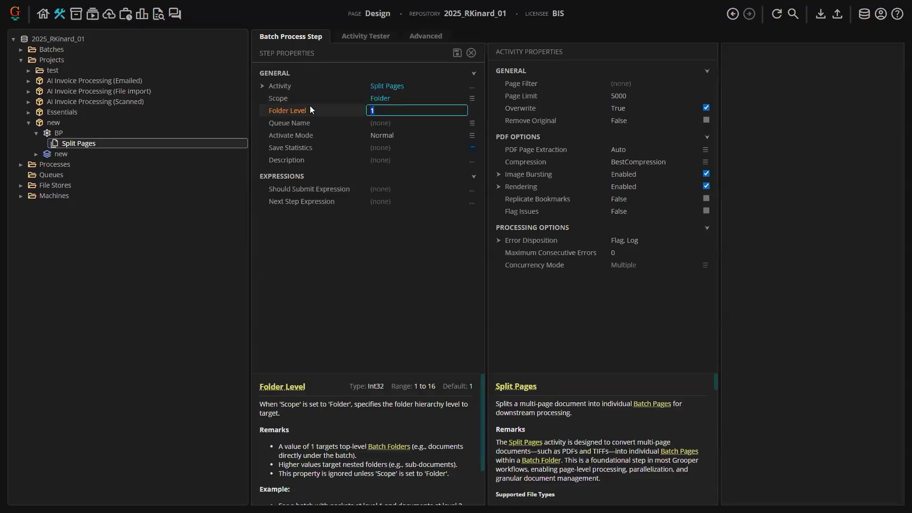
- Browse the test batch in the Activity Tester, expanding the imported invoice document to view its page
left_click(364, 40)
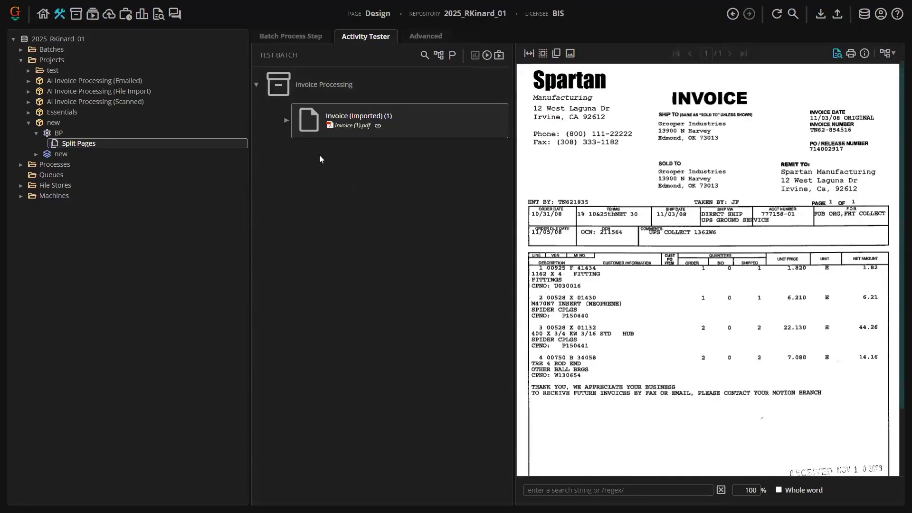
left_click(283, 85)
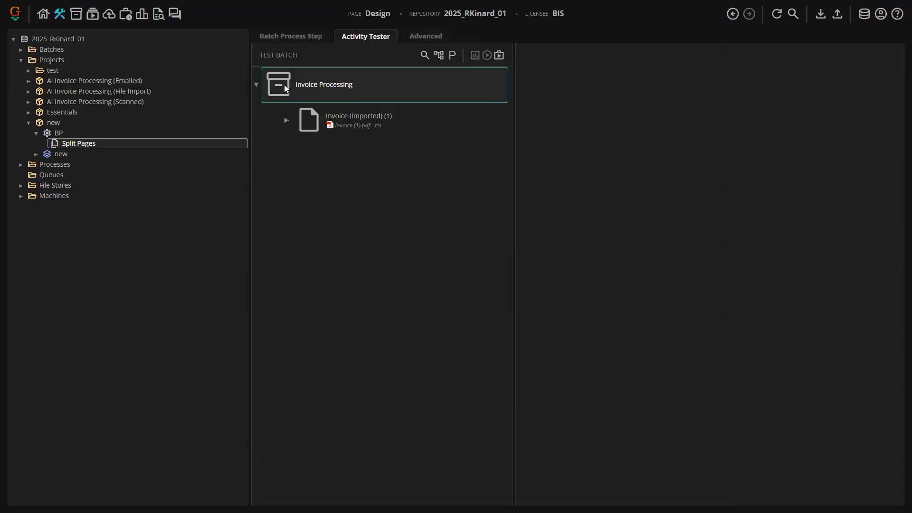
left_click(306, 123)
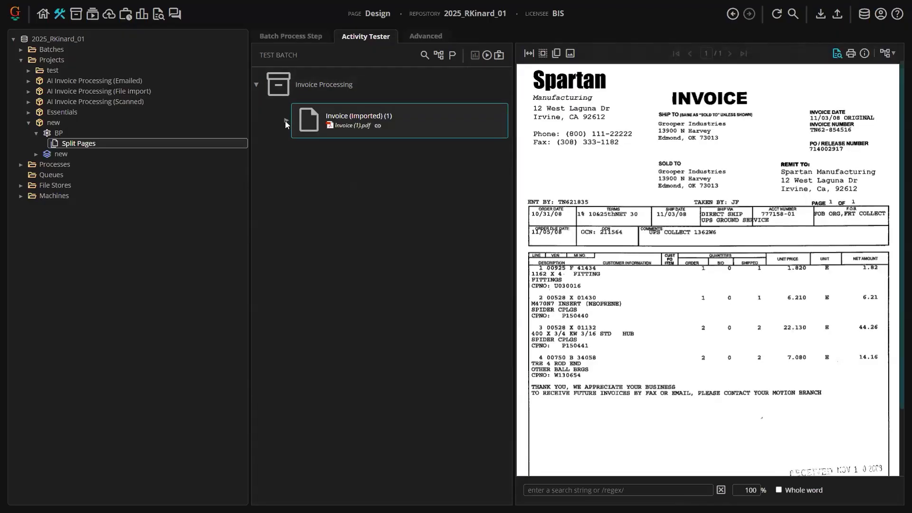
left_click(286, 121)
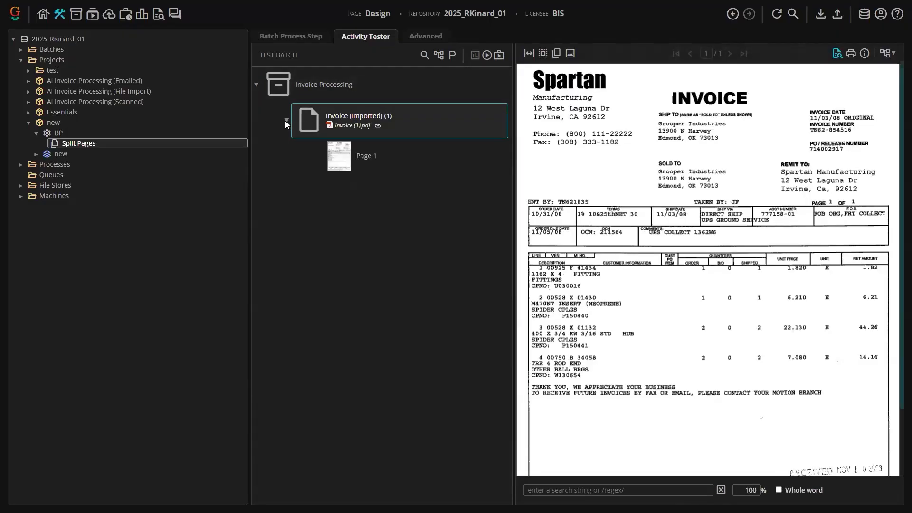
left_click(334, 157)
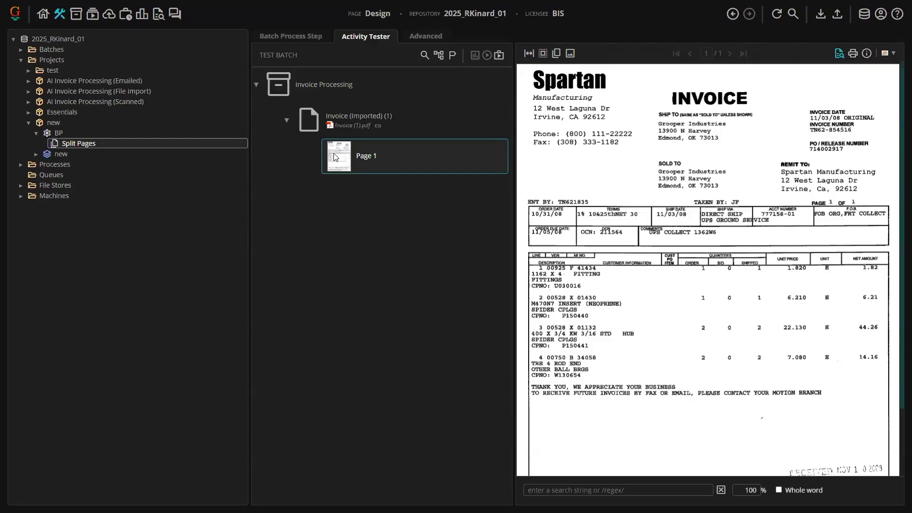
left_click(307, 125)
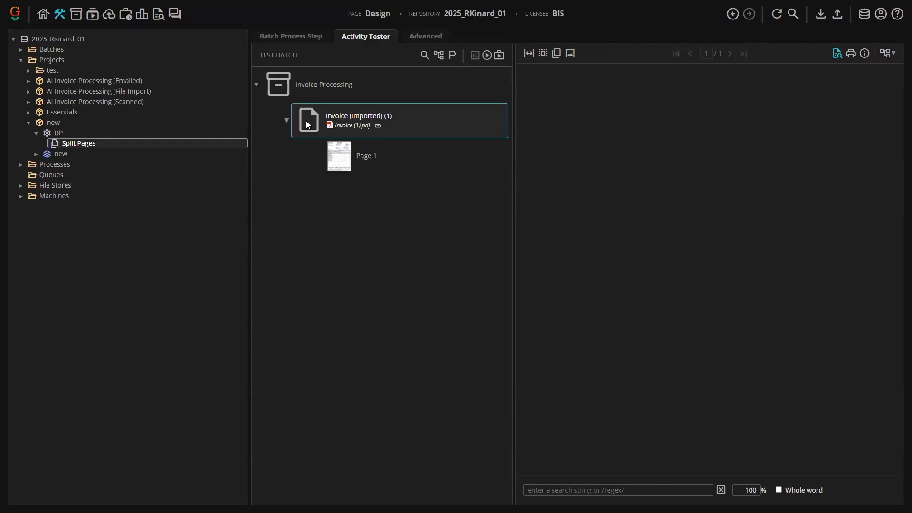
- Add a folder inside the imported invoice document in the test batch
right_click(308, 125)
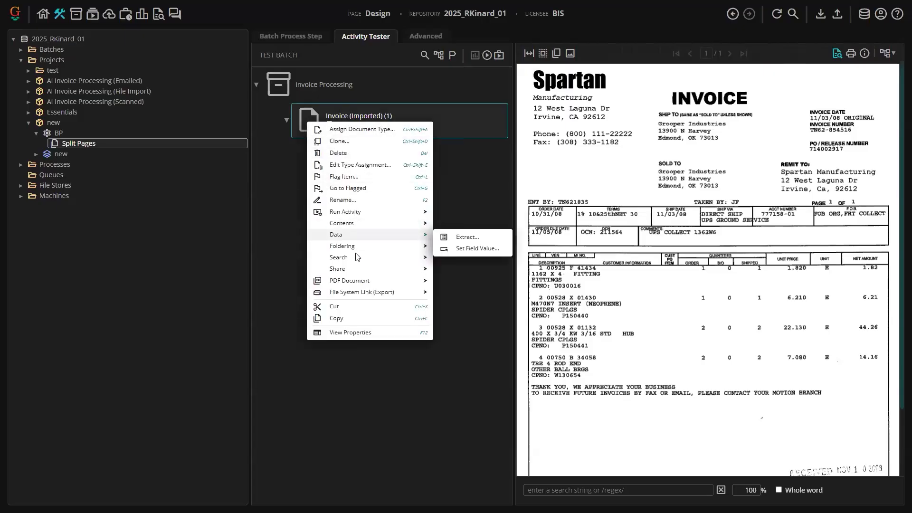
mouse_move(357, 258)
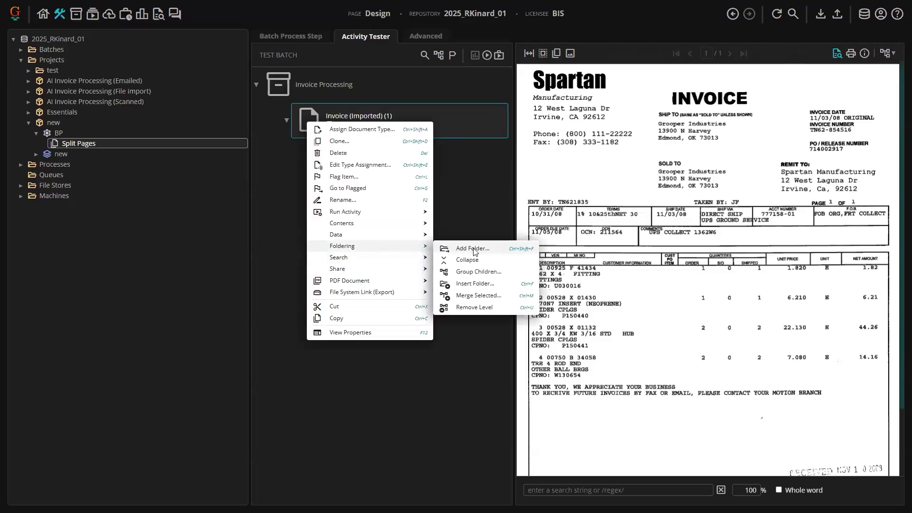
left_click(474, 251)
left_click(503, 171)
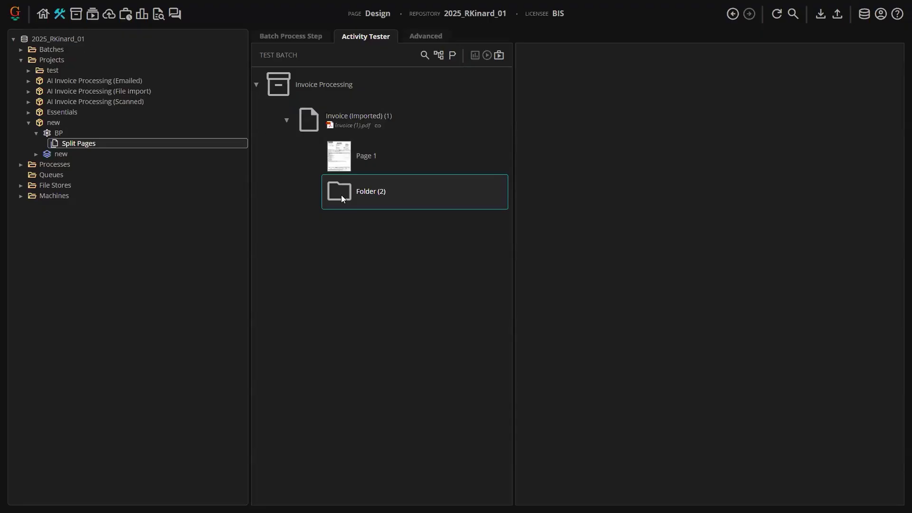
- Delete the newly added Folder (2) from the invoice document
left_click(287, 36)
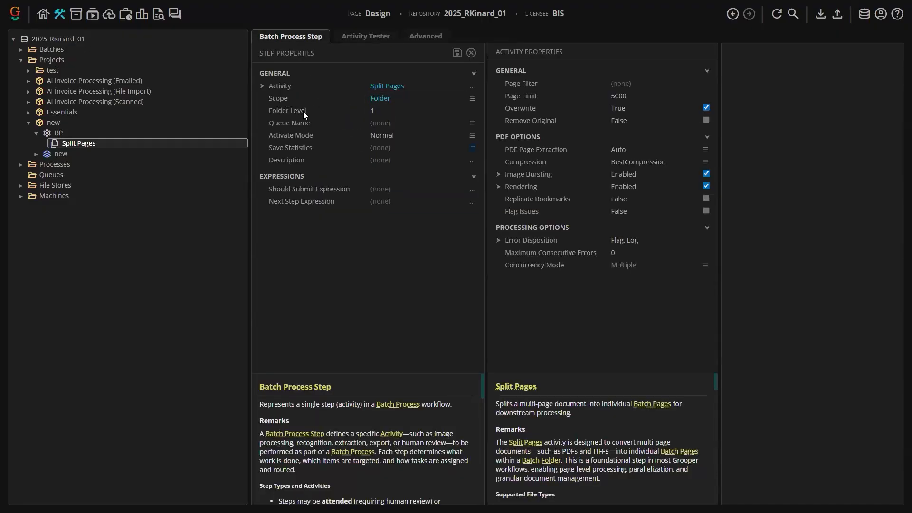
left_click(356, 37)
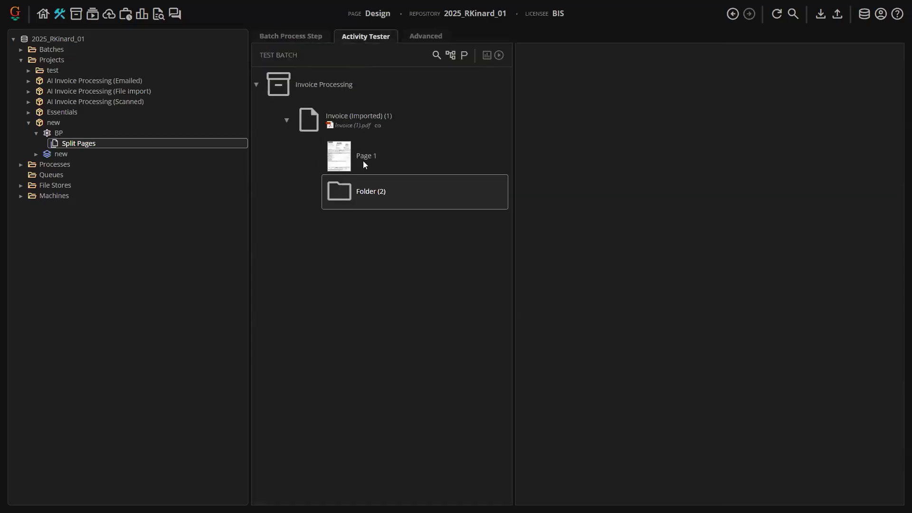
right_click(342, 196)
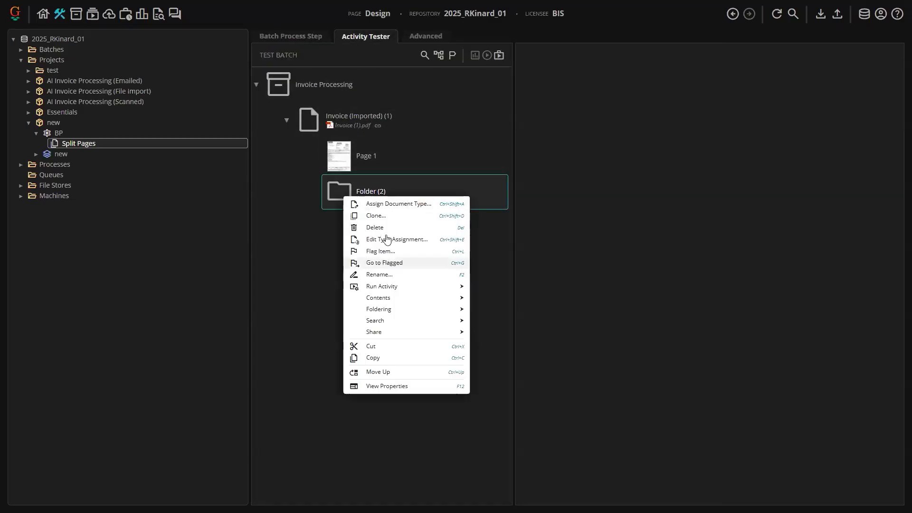
left_click(414, 224)
left_click(522, 185)
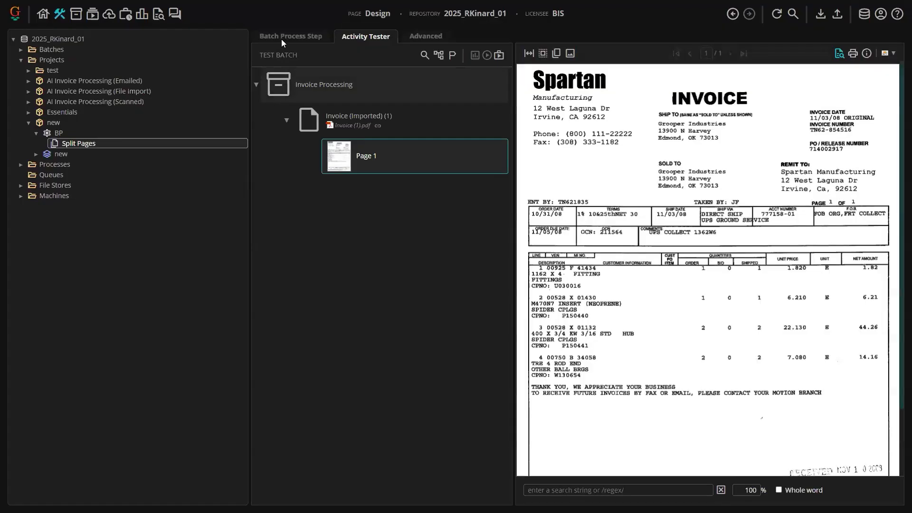
- Review the step's tester and the Machines node's activity processing services, then return to the Split Pages step
left_click(281, 39)
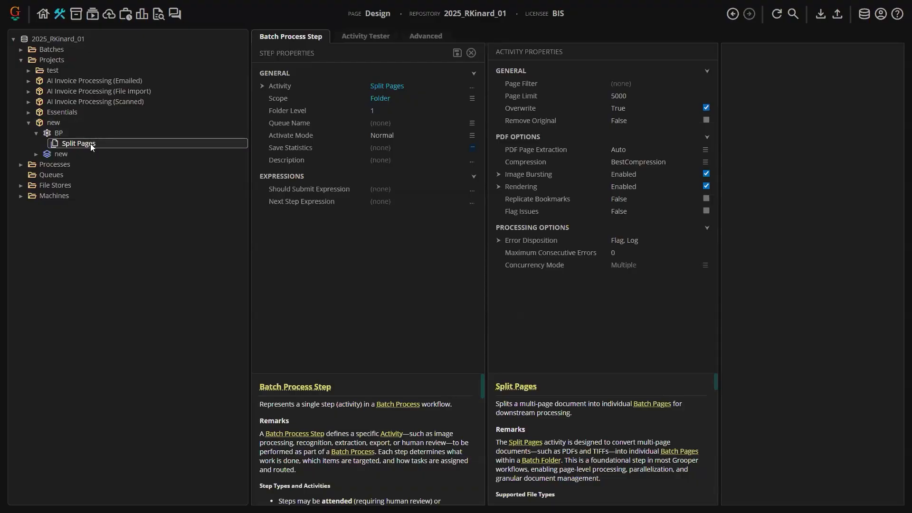
left_click(373, 37)
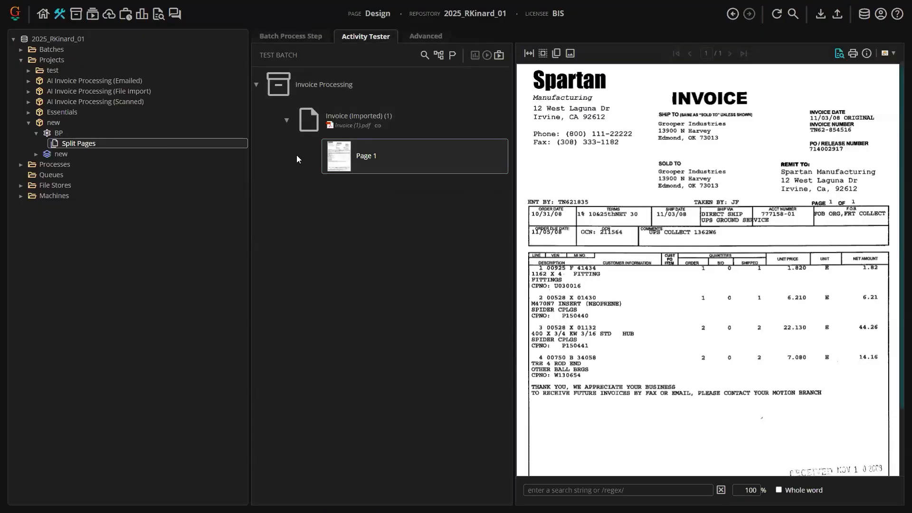
left_click(300, 37)
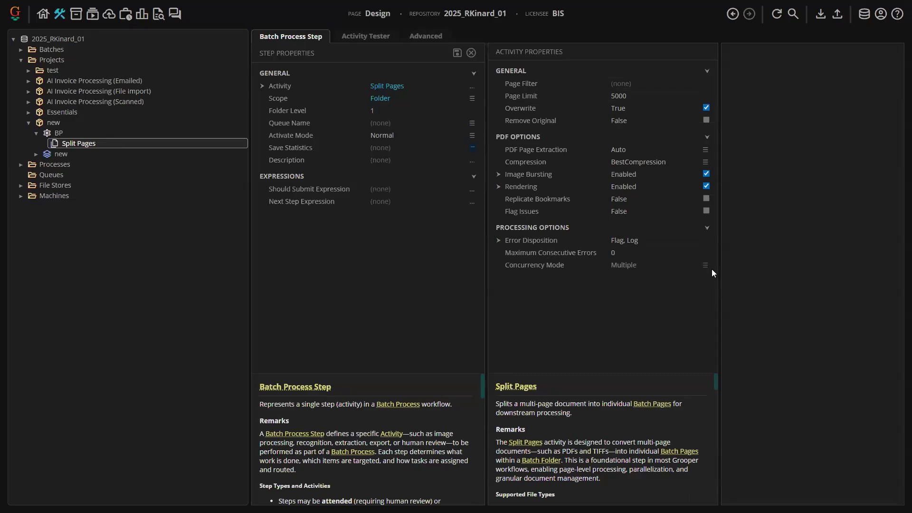
left_click(365, 36)
left_click(367, 37)
left_click(337, 167)
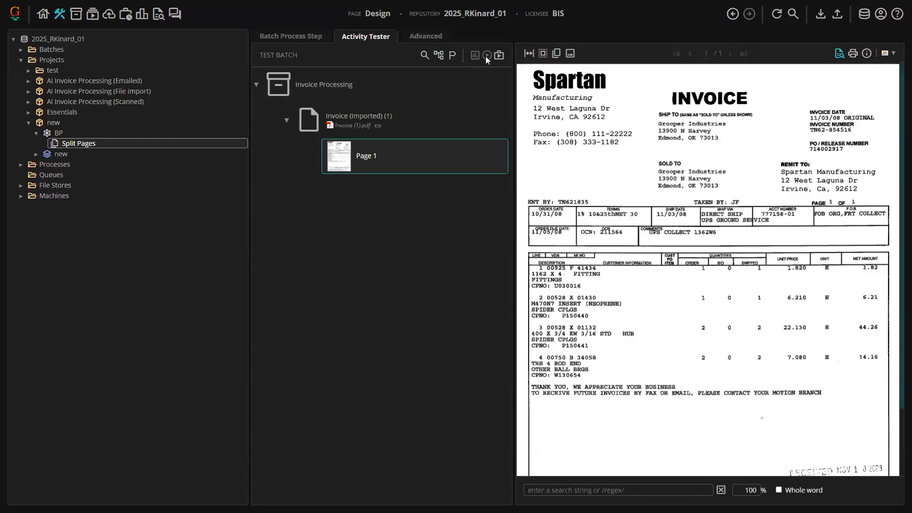
left_click(423, 123)
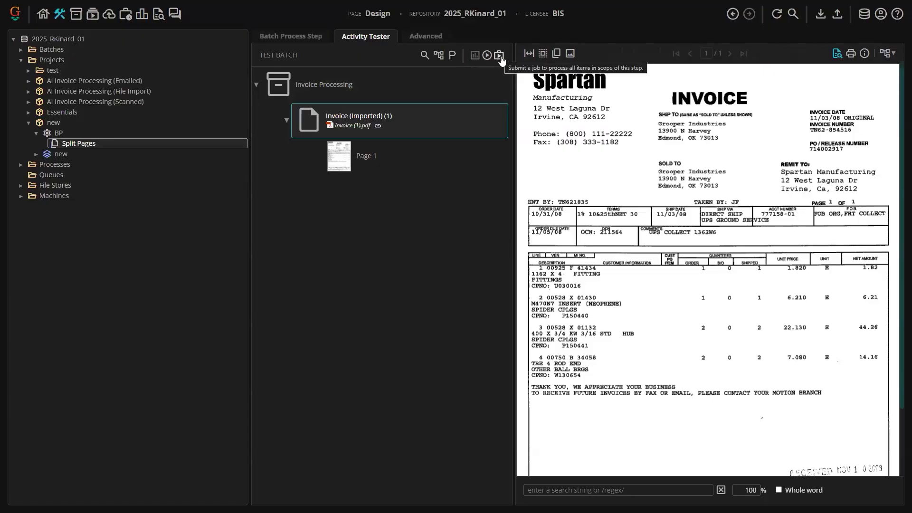
left_click(76, 197)
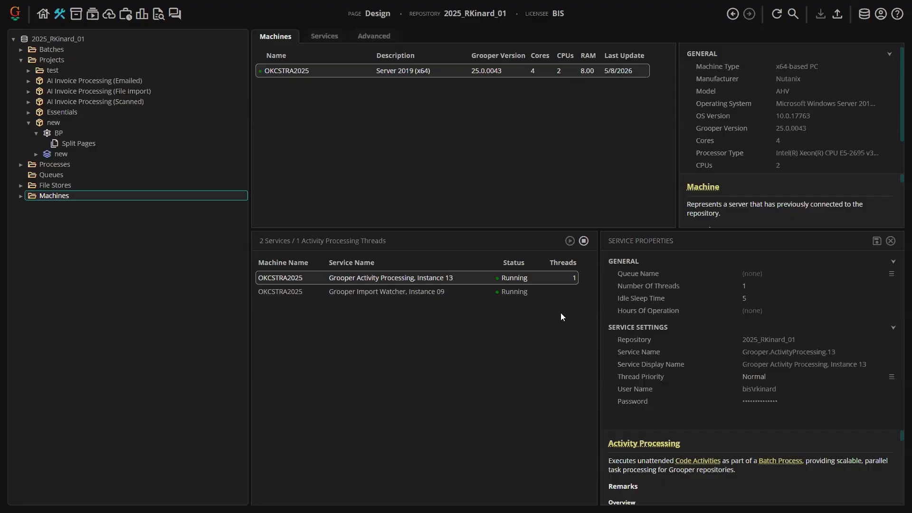
left_click(75, 137)
left_click(81, 143)
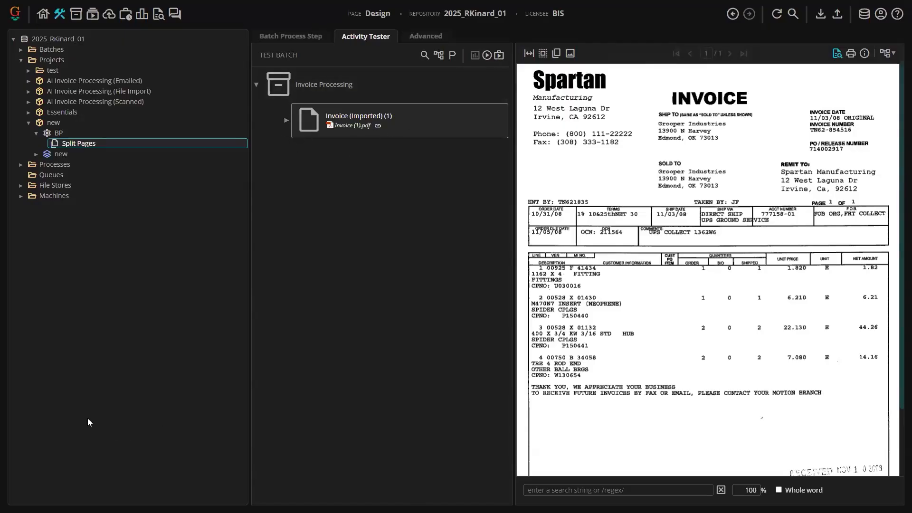
- Upload Invoice (1).pdf from the Sample-Invoices_Image-Based-PDFs.zip in Downloads into the test batch
key("super")
left_click(57, 231)
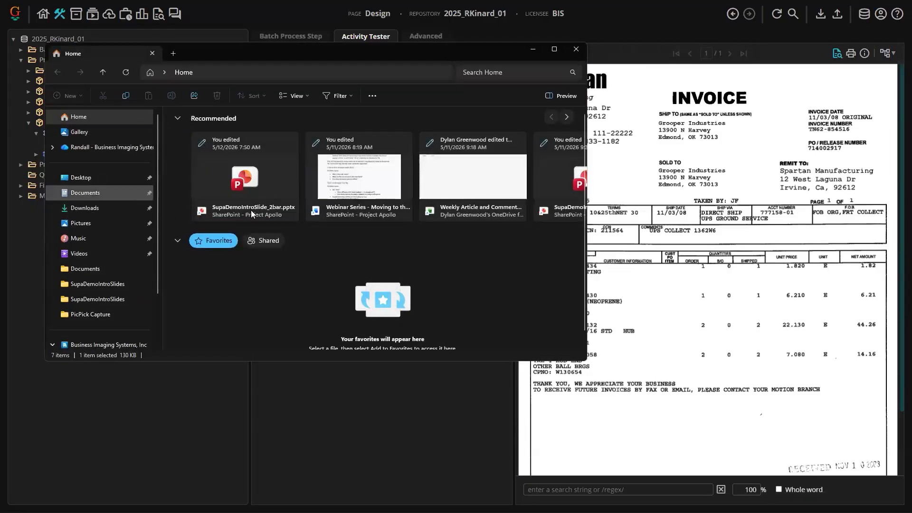
left_click(84, 208)
double_click(237, 181)
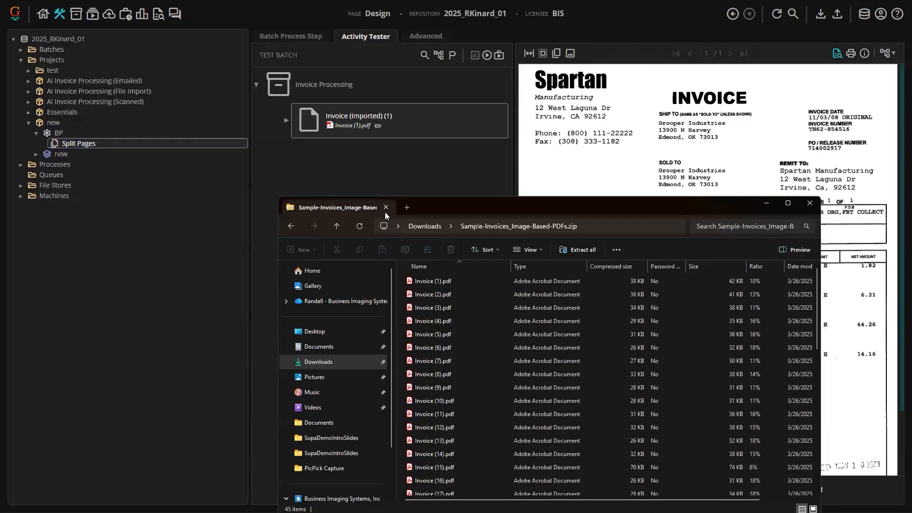
left_click_drag(425, 280, 328, 90)
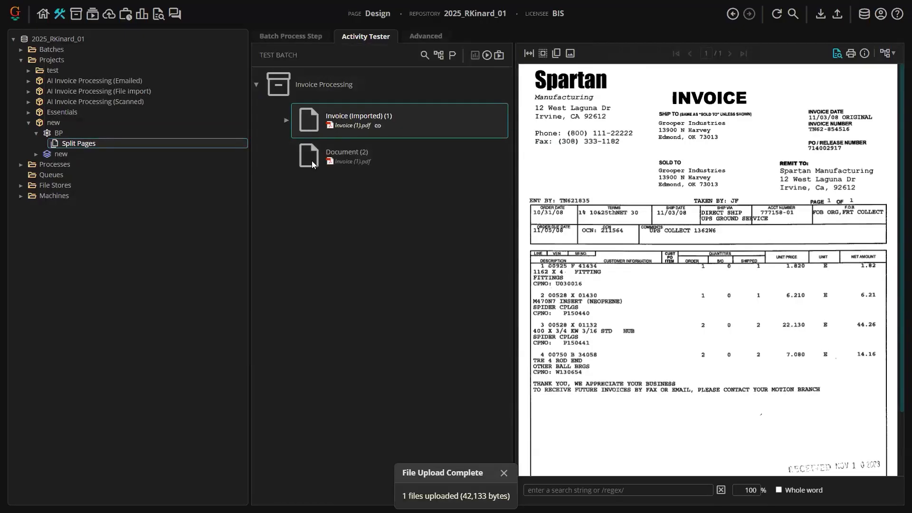
- Submit a Split Pages job for the test batch under process BP
left_click(499, 55)
left_click(543, 167)
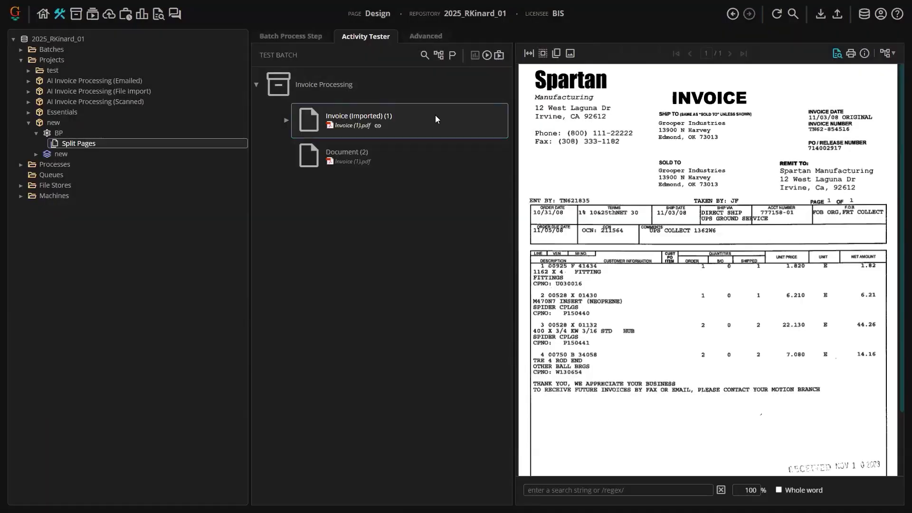
left_click(287, 120)
left_click(365, 156)
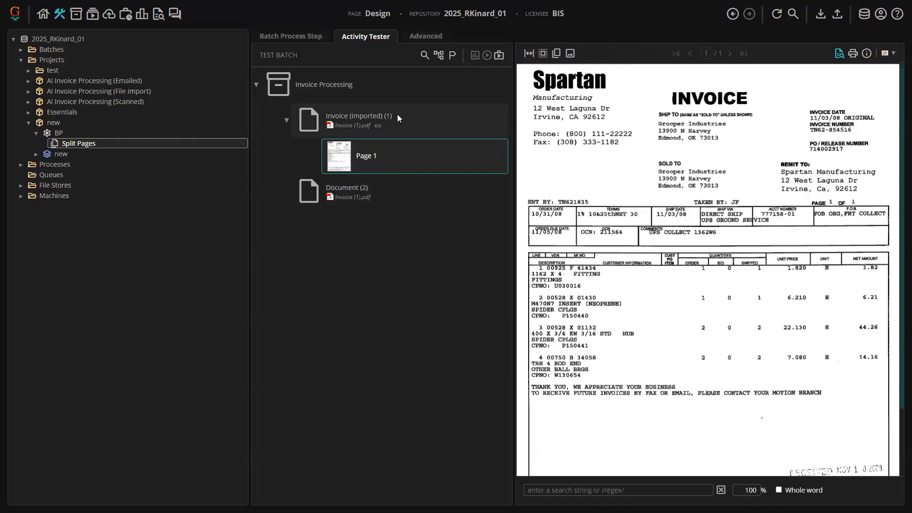
left_click(499, 55)
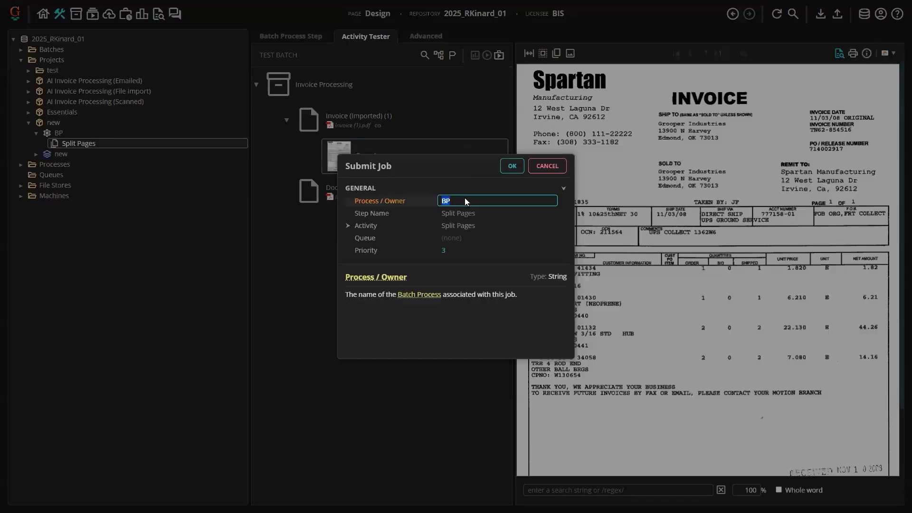
left_click(402, 202)
left_click(511, 166)
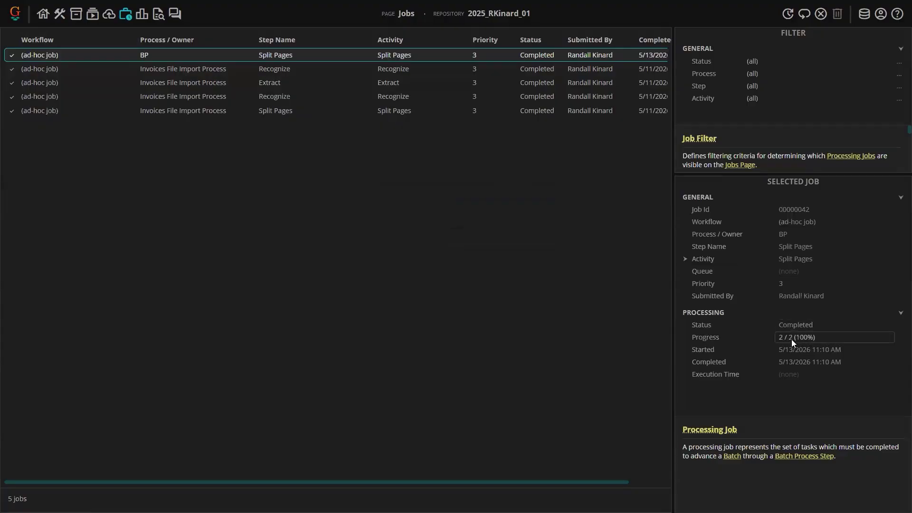
- Return to the Design page and expand both documents in the test batch to view their pages
left_click(59, 20)
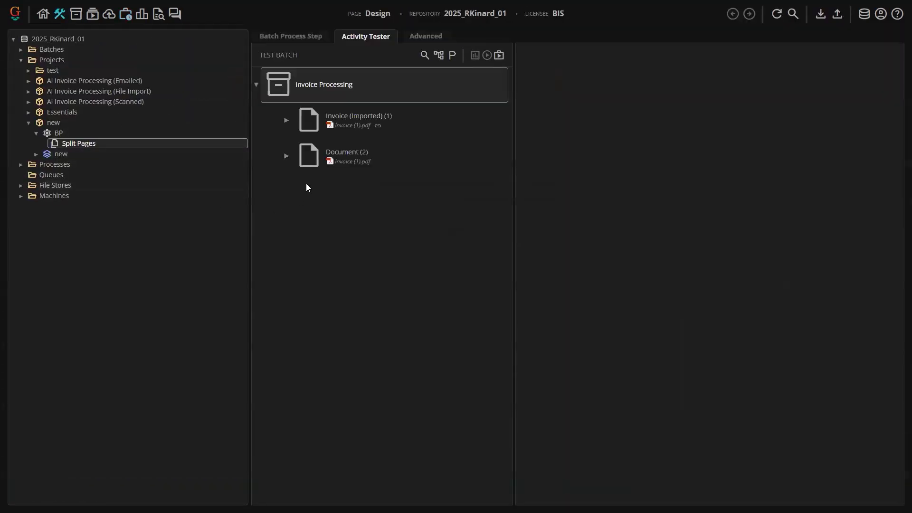
left_click(286, 156)
left_click(286, 120)
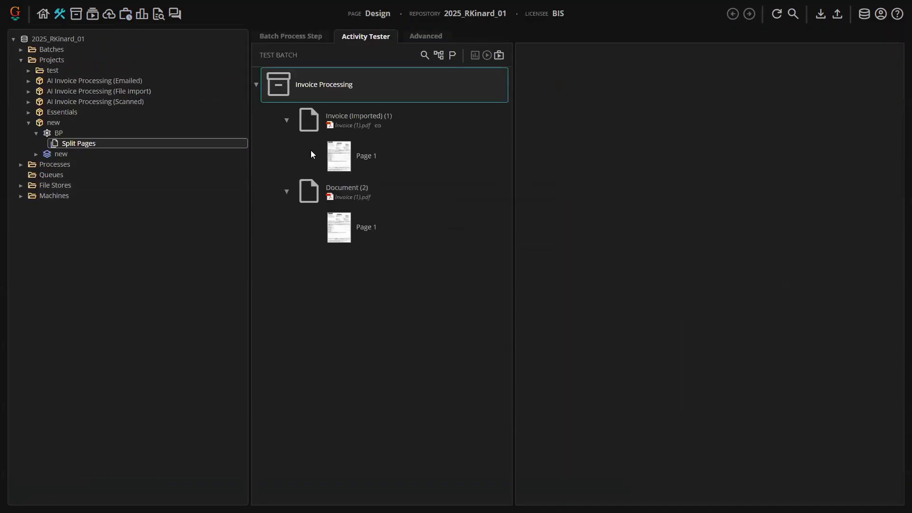
left_click(337, 159)
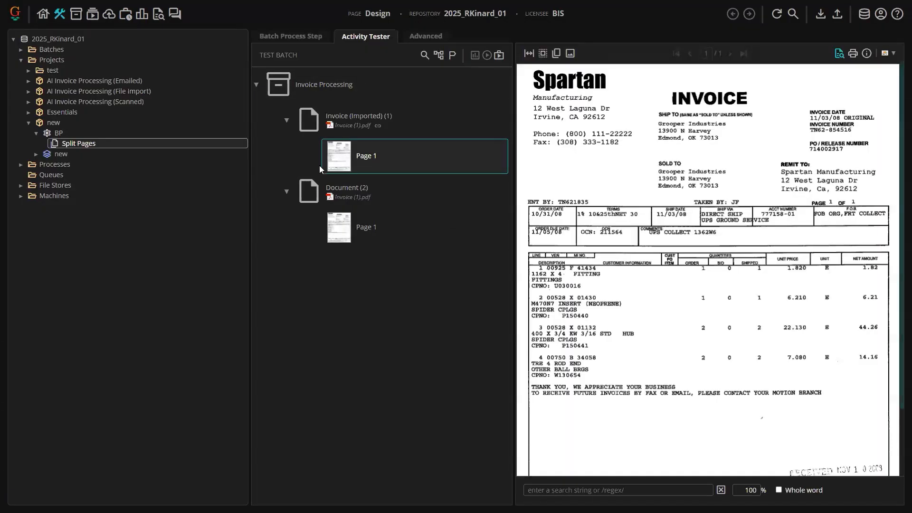
- Delete the uploaded Document (2) from the test batch and reselect the BP batch process
left_click(287, 191)
left_click(308, 194)
key("Delete")
left_click(505, 185)
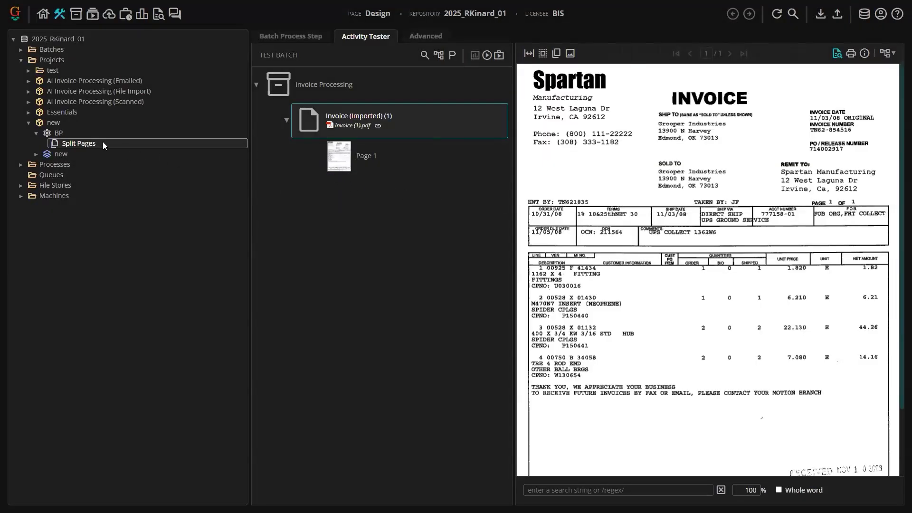
left_click(52, 133)
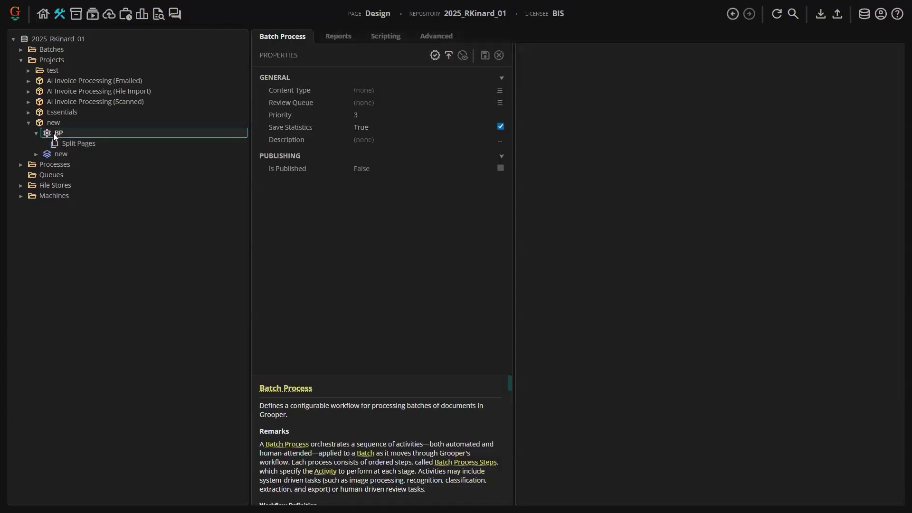
- Publish the BP batch process
left_click(21, 164)
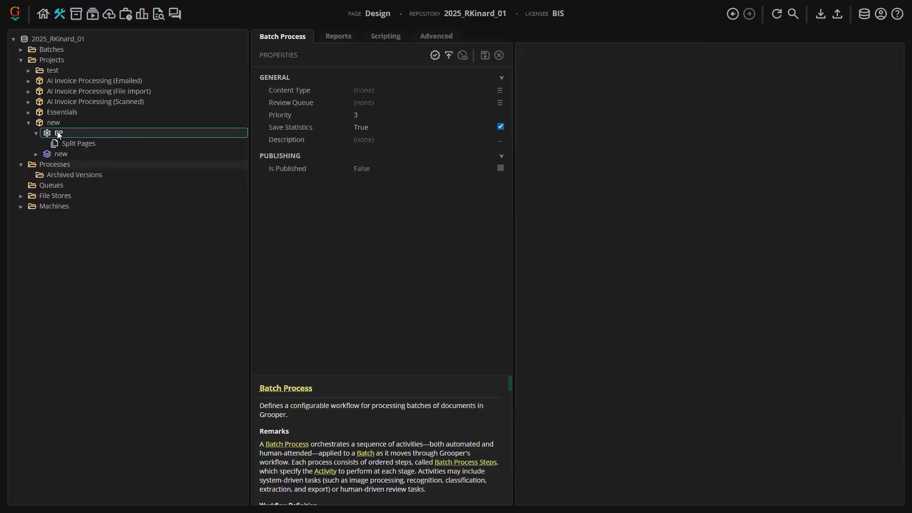
left_click(448, 57)
left_click(506, 197)
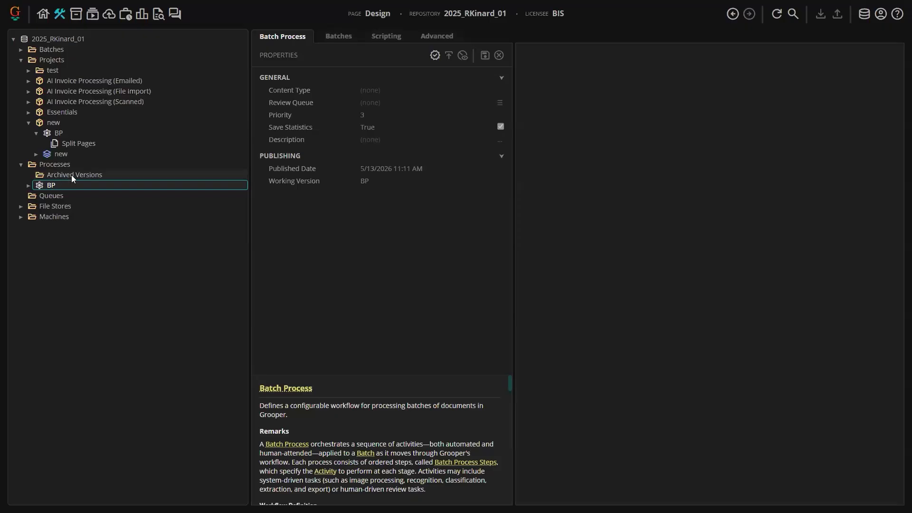
- Examine the published BP under Processes and navigate back to its working version in the new project
right_click(60, 185)
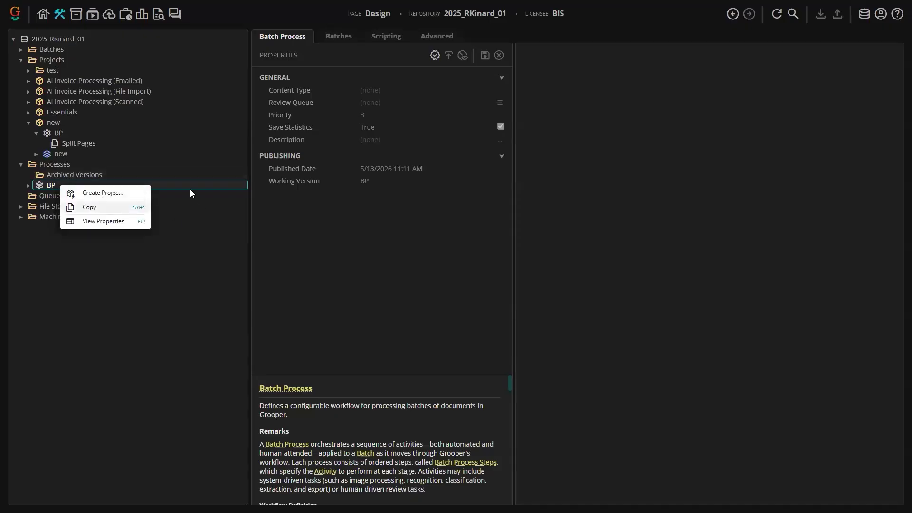
left_click(437, 55)
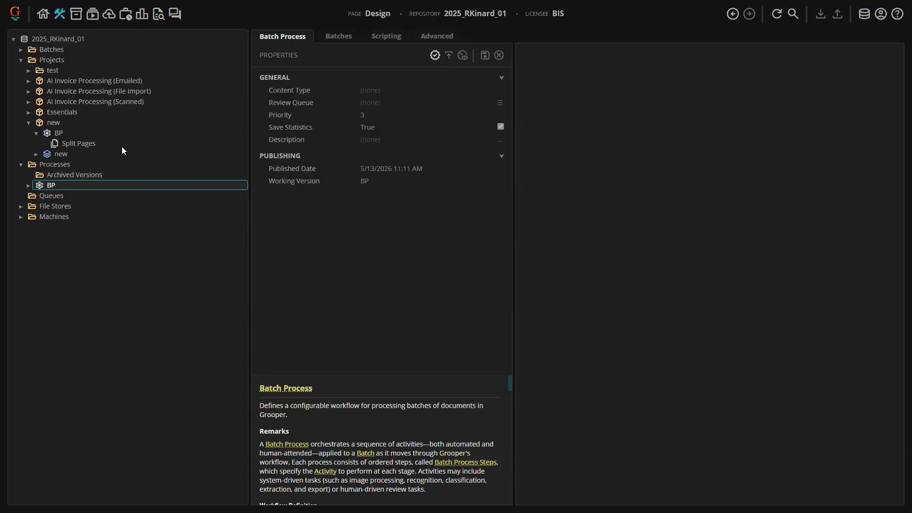
left_click(73, 133)
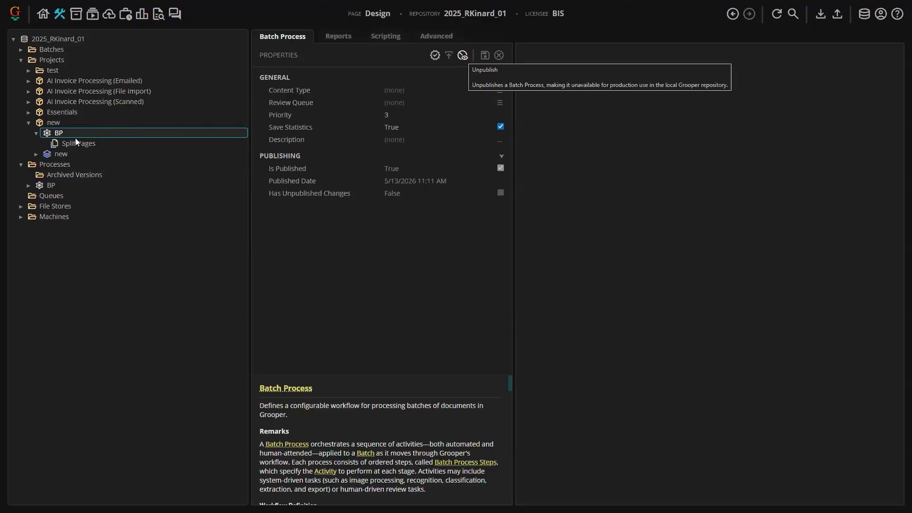
left_click(75, 188)
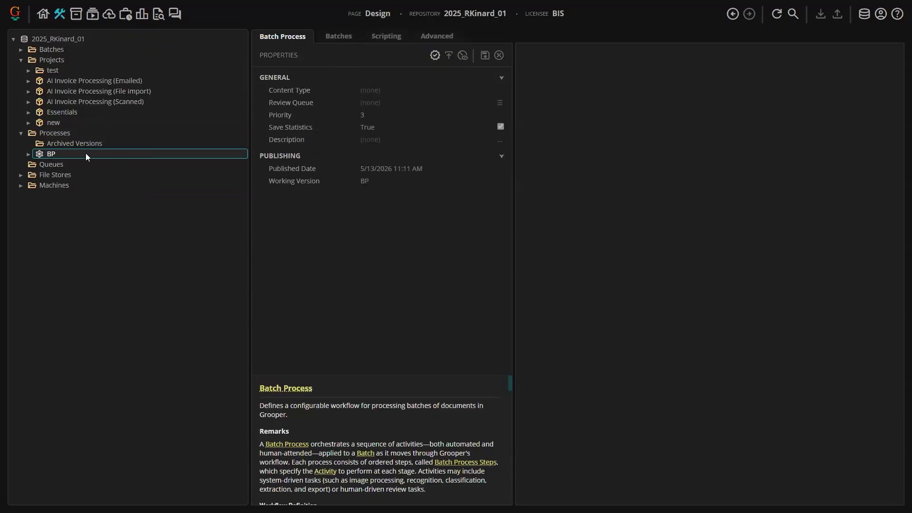
double_click(63, 150)
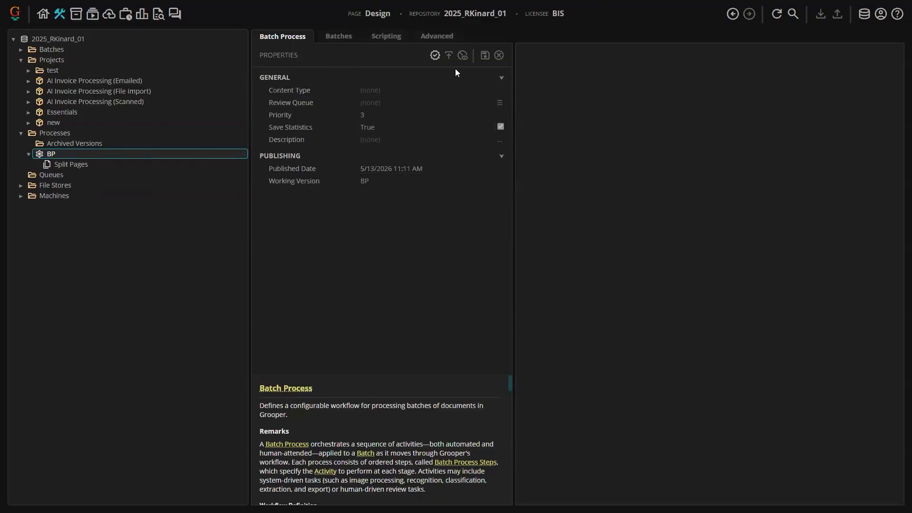
left_click(365, 181)
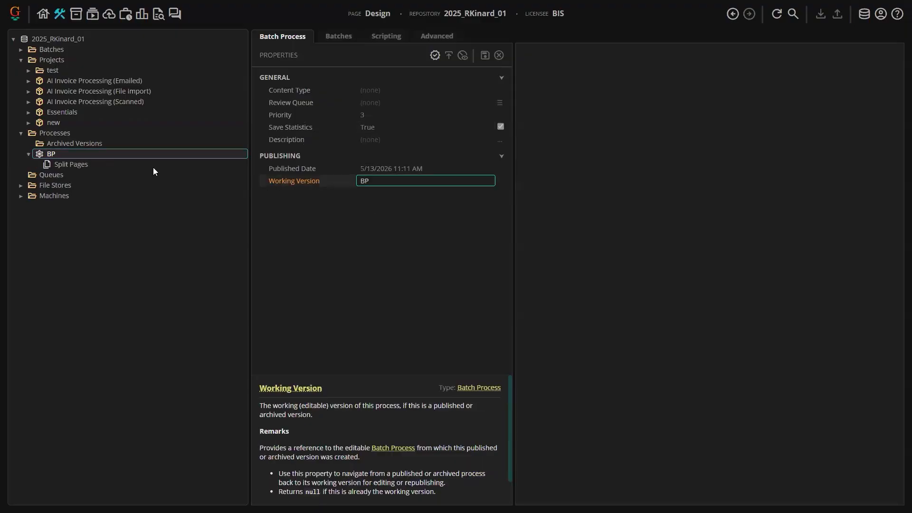
double_click(364, 182)
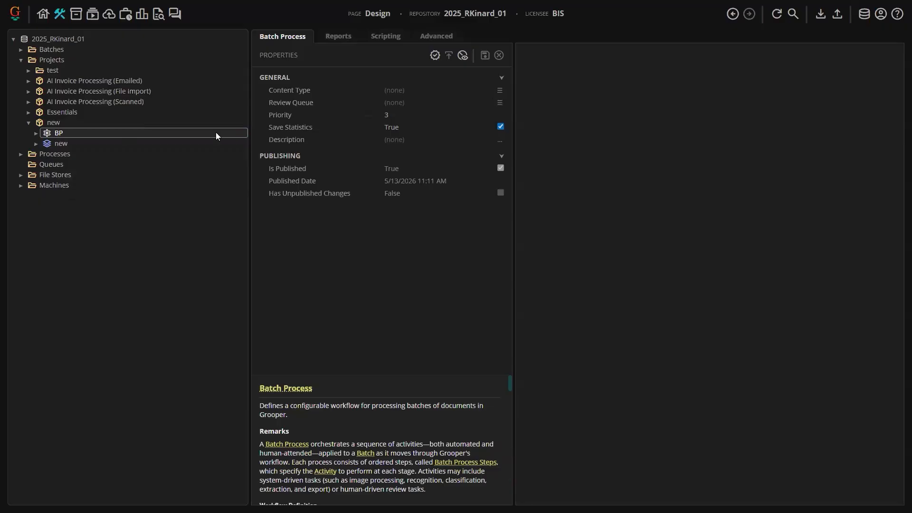
- Unpublish the BP batch process and open the batches list of its archived version under Archived Versions
left_click(462, 55)
left_click(493, 196)
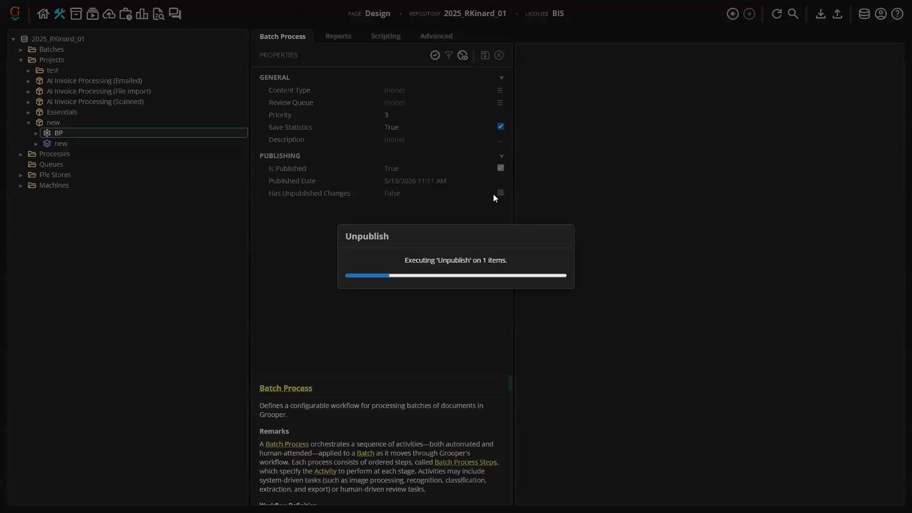
left_click(21, 154)
left_click(28, 165)
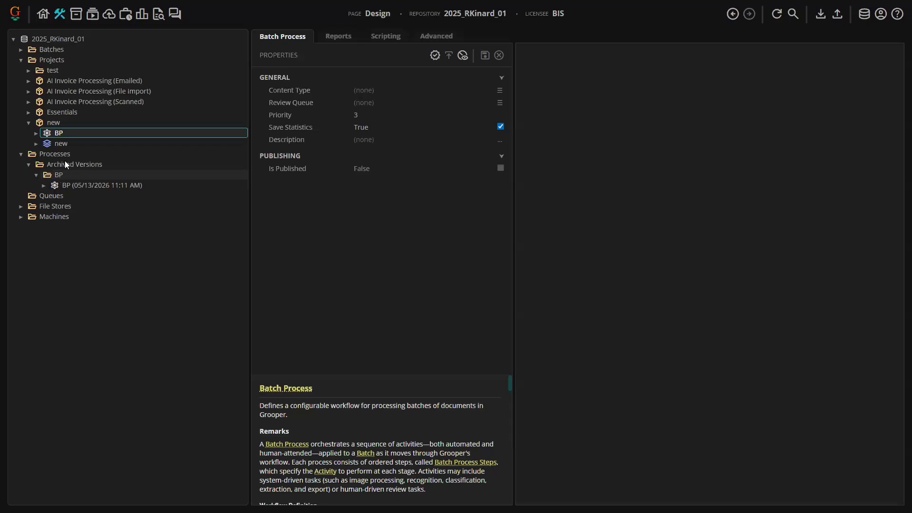
left_click(73, 185)
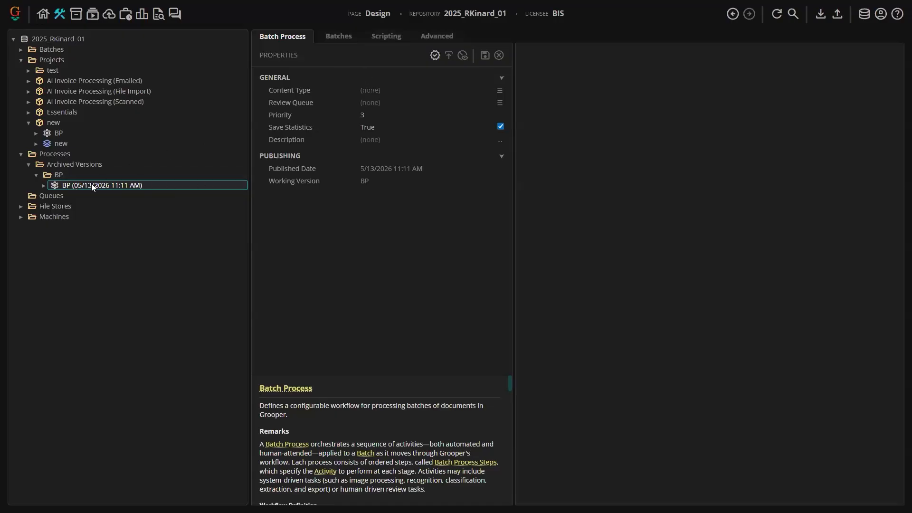
left_click(333, 37)
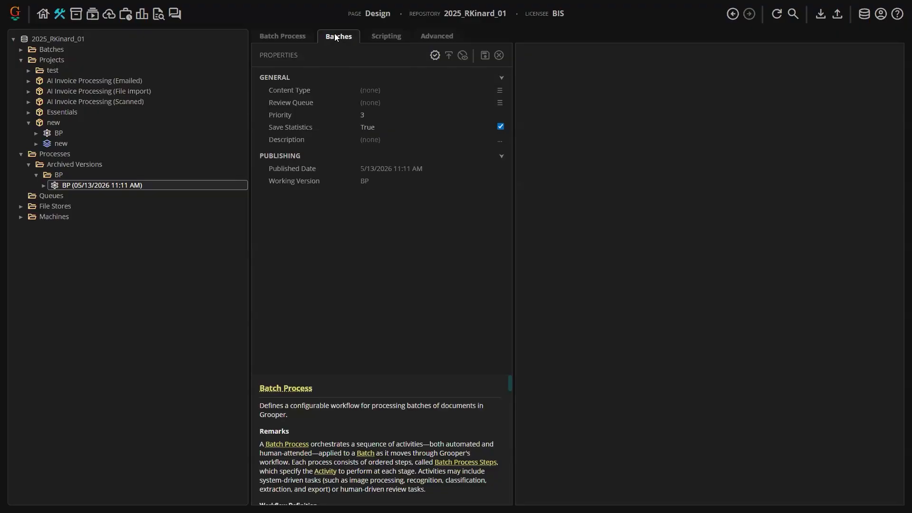
left_click(336, 36)
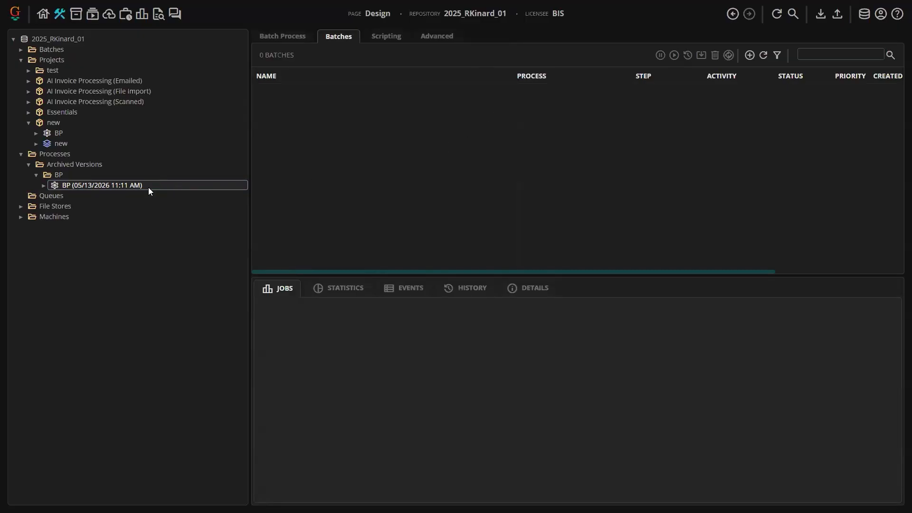
right_click(86, 186)
left_click(58, 178)
right_click(58, 178)
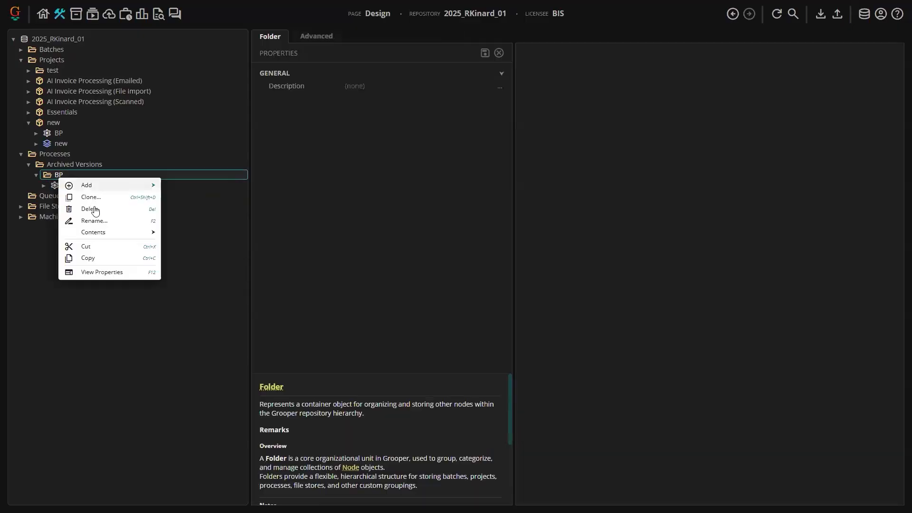
left_click(92, 209)
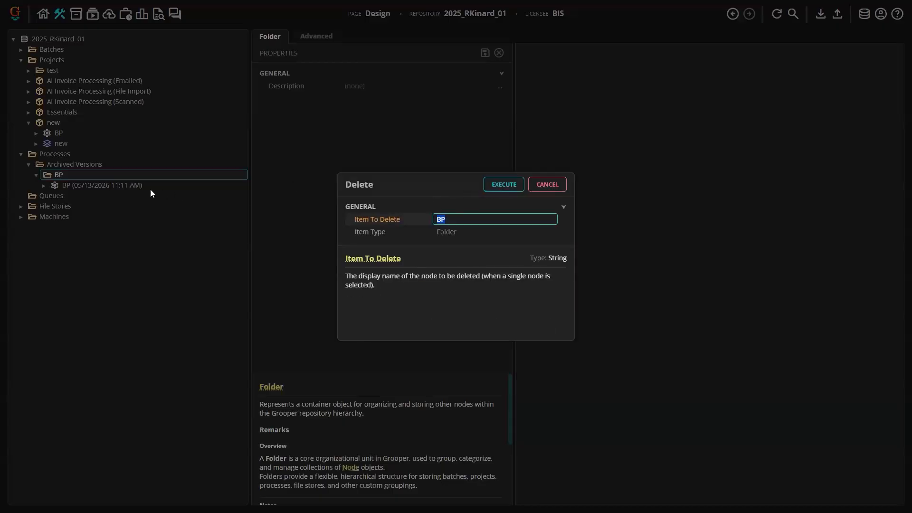
left_click(542, 188)
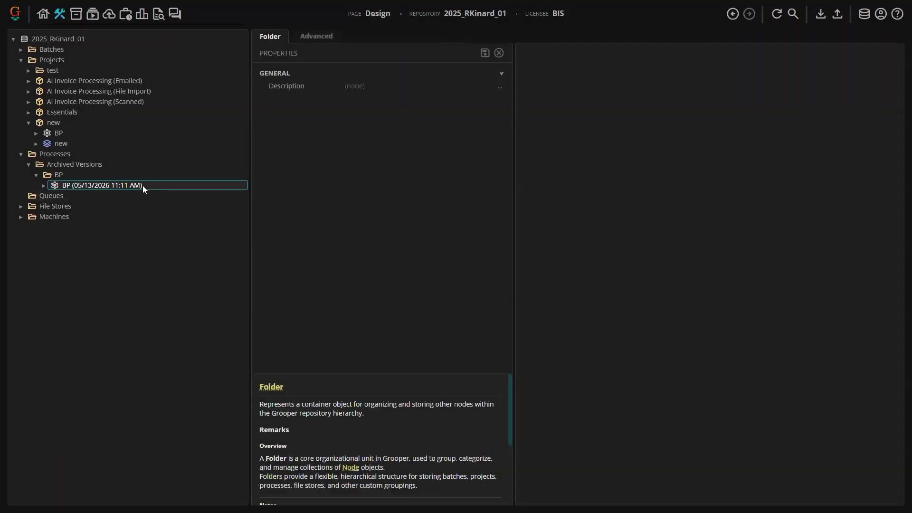
- Delete the archived BP folder from Archived Versions
left_click(142, 185)
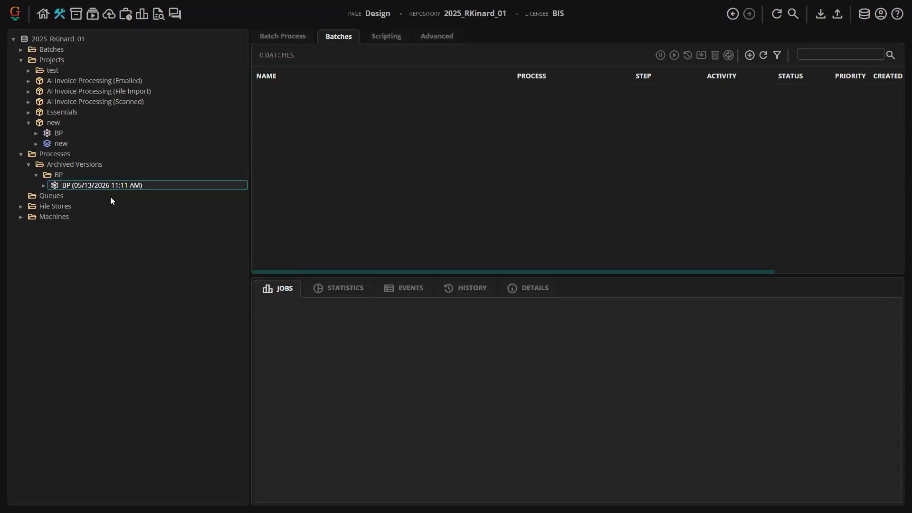
left_click(46, 175)
right_click(46, 175)
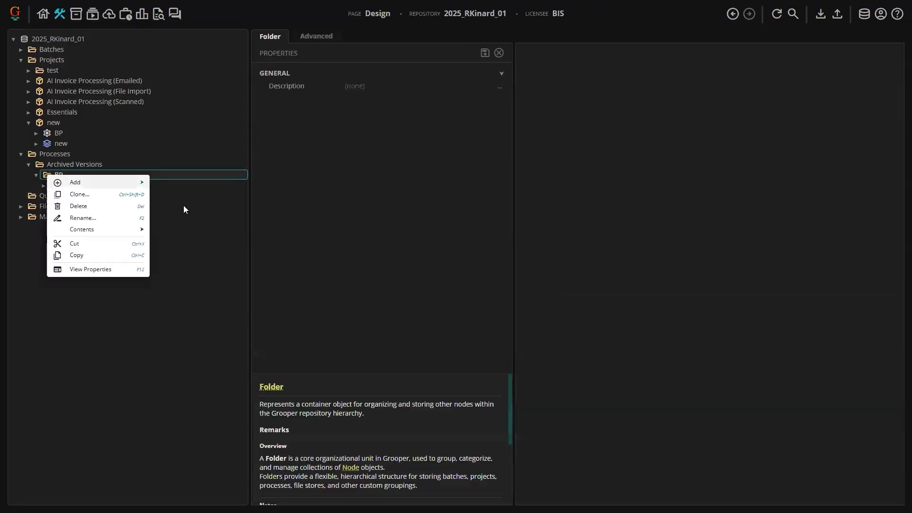
left_click(76, 205)
left_click(501, 186)
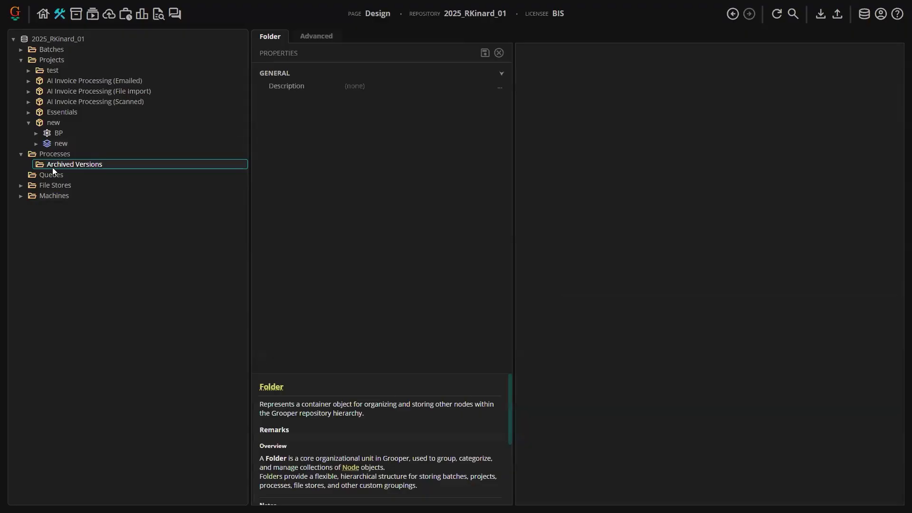
- Inspect the Included Style Sheets of the Invoices Model (File Import) data model in AI Invoice Processing (File Import)
left_click(21, 154)
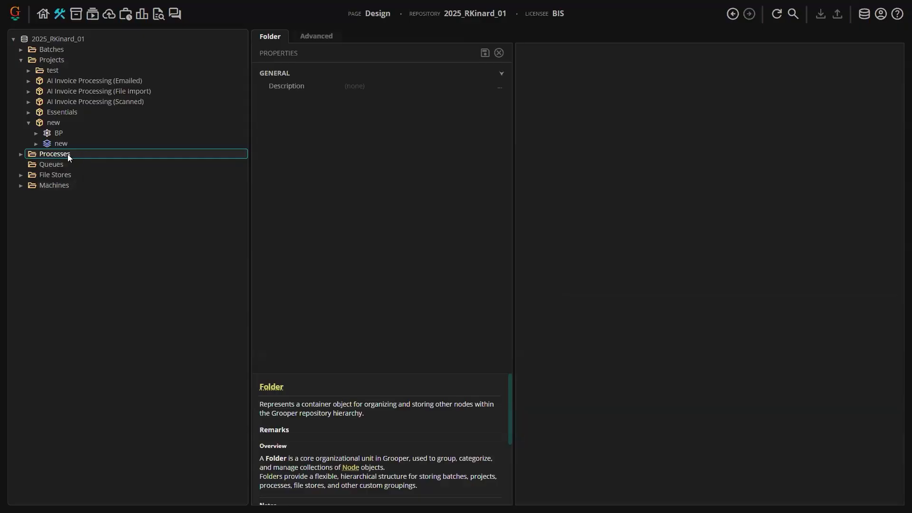
left_click(28, 122)
left_click(29, 91)
left_click(36, 154)
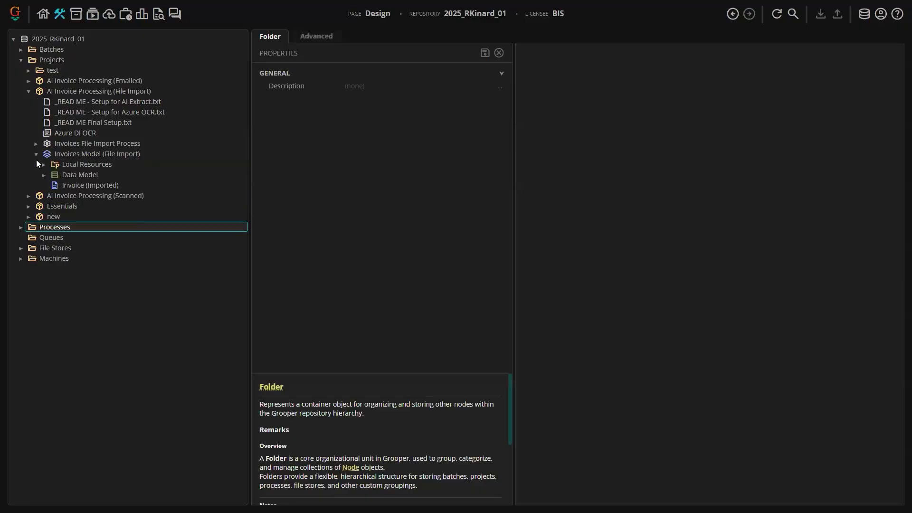
left_click(69, 174)
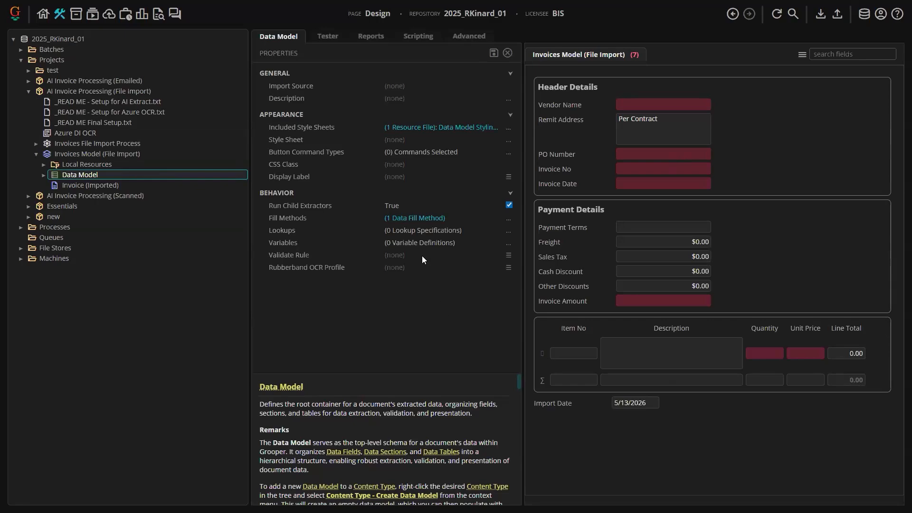
left_click(508, 131)
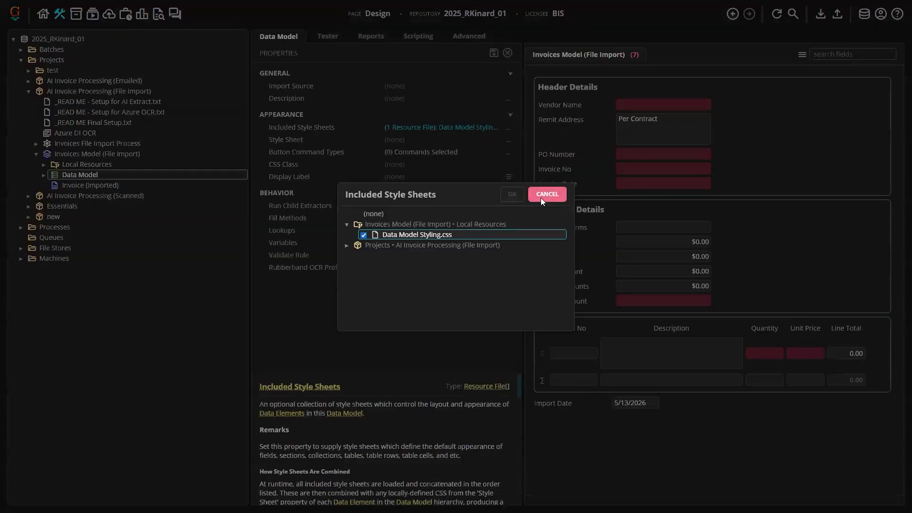
left_click(542, 194)
- Open Data Model Styling.css in the model's Local Resources and scroll through its CSS
left_click(44, 163)
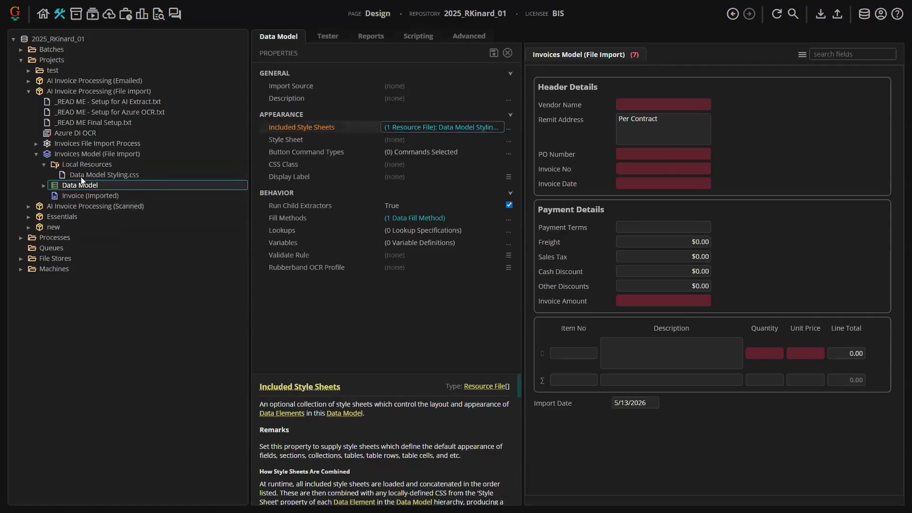
left_click(81, 176)
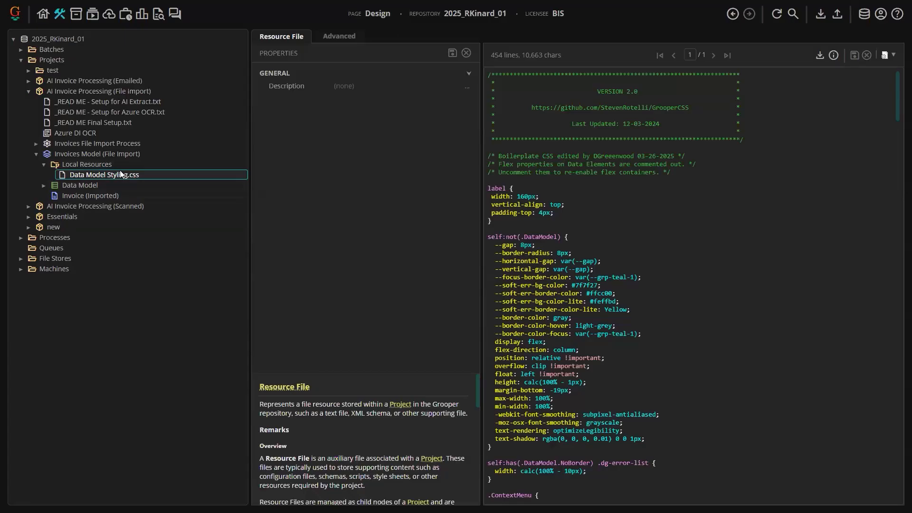
scroll(648, 272, "down", 5)
scroll(649, 272, "down", 2)
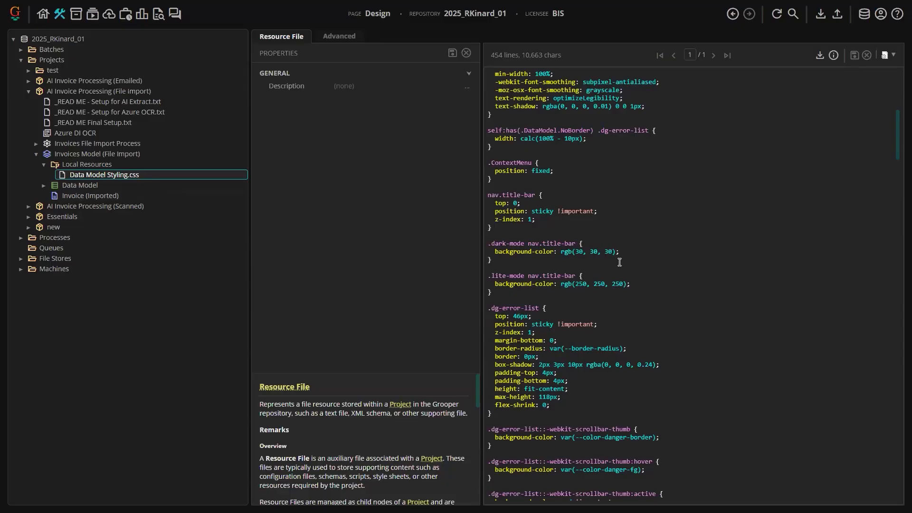
scroll(619, 262, "down", 2)
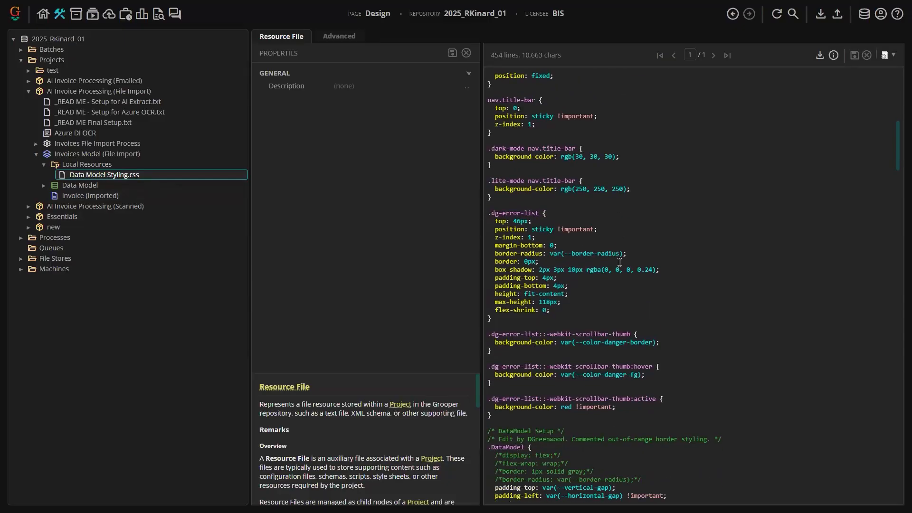
scroll(619, 262, "down", 3)
scroll(619, 262, "up", 2)
- Open the Data Model's Style Sheet editor and close it without changes
left_click(123, 186)
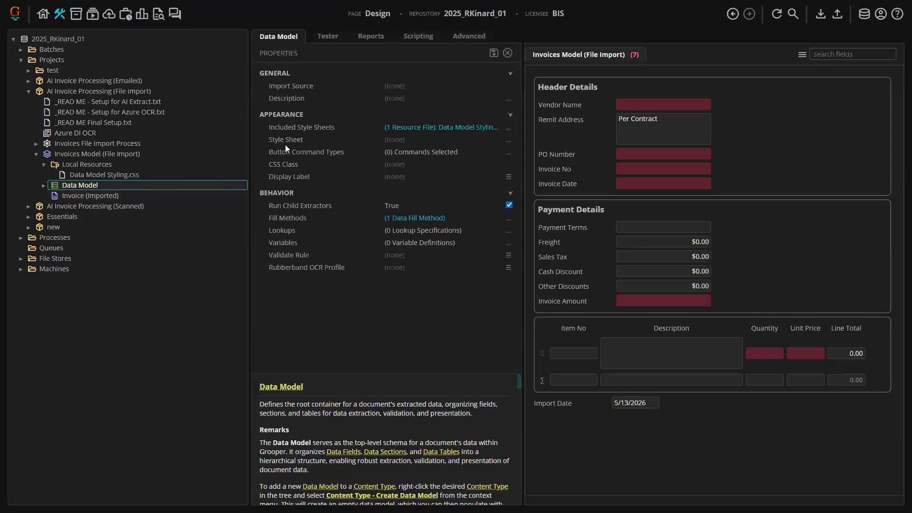
left_click(320, 139)
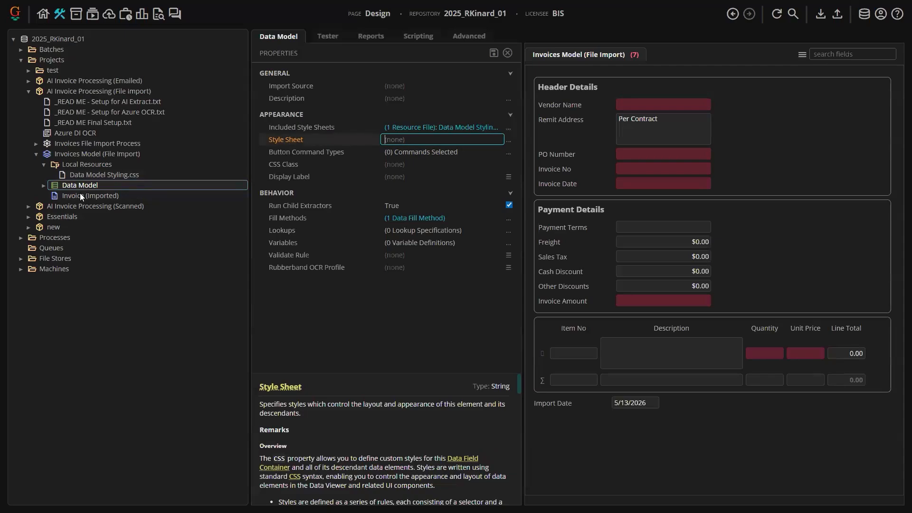
left_click(508, 141)
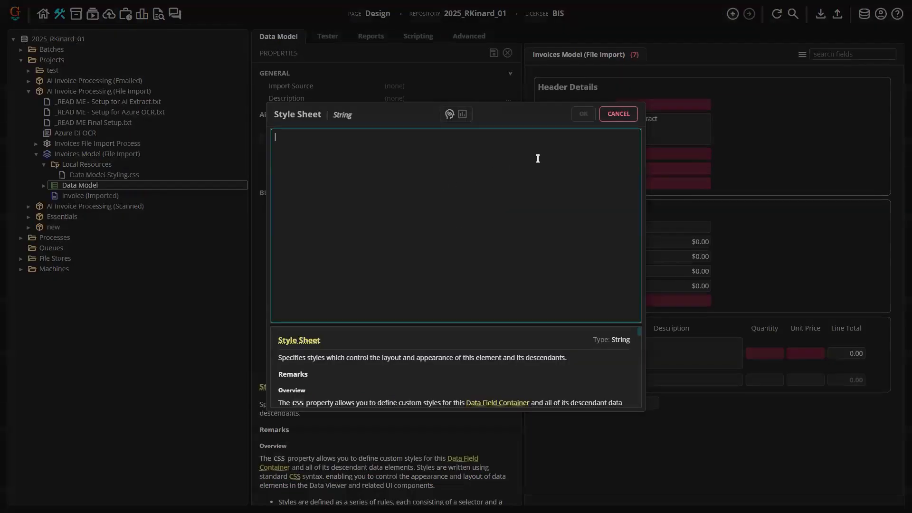
left_click(618, 115)
- Exit full screen and open wiki.grooper.com in a new browser tab
key("super")
key("super")
key("F11")
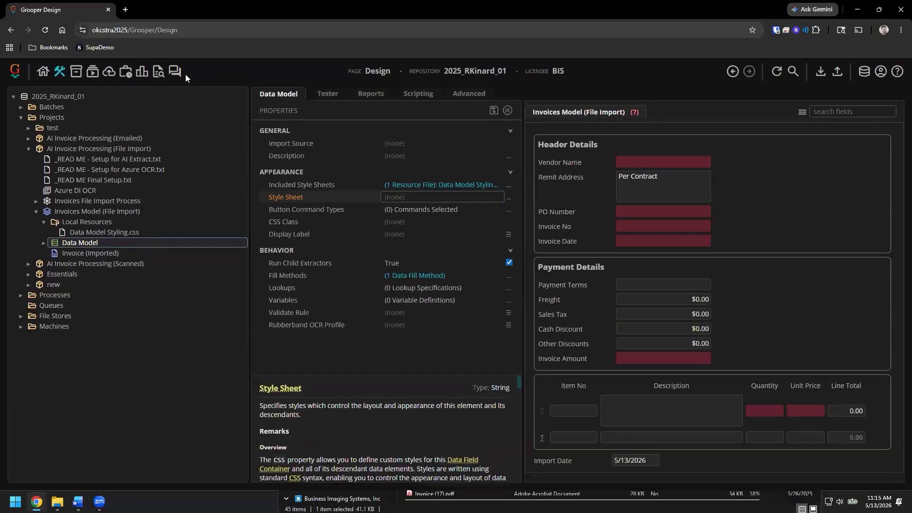
left_click(127, 12)
type("wiki.grooper.com")
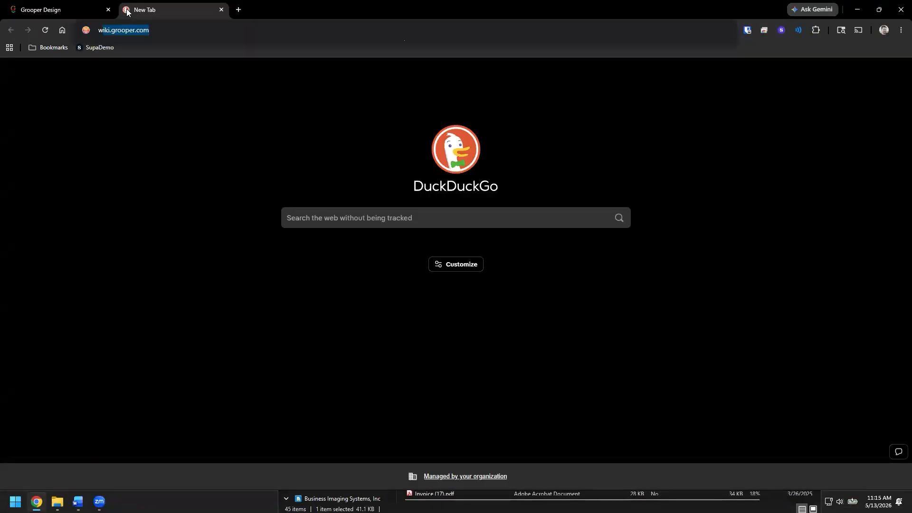
key("Return")
- Search the Grooper Wiki for CSS and open the CSS Data Viewer Styling result in a new tab
left_click(321, 75)
type("CSS")
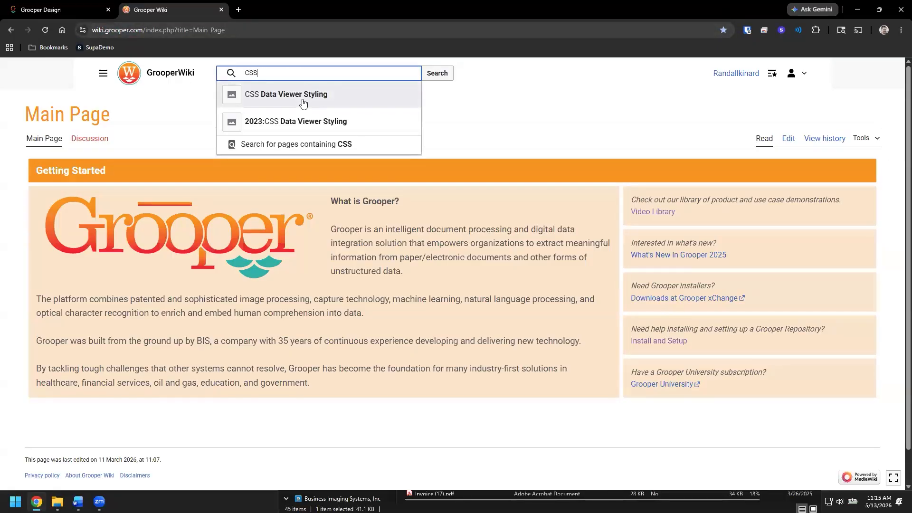
middle_click(303, 102)
left_click(269, 14)
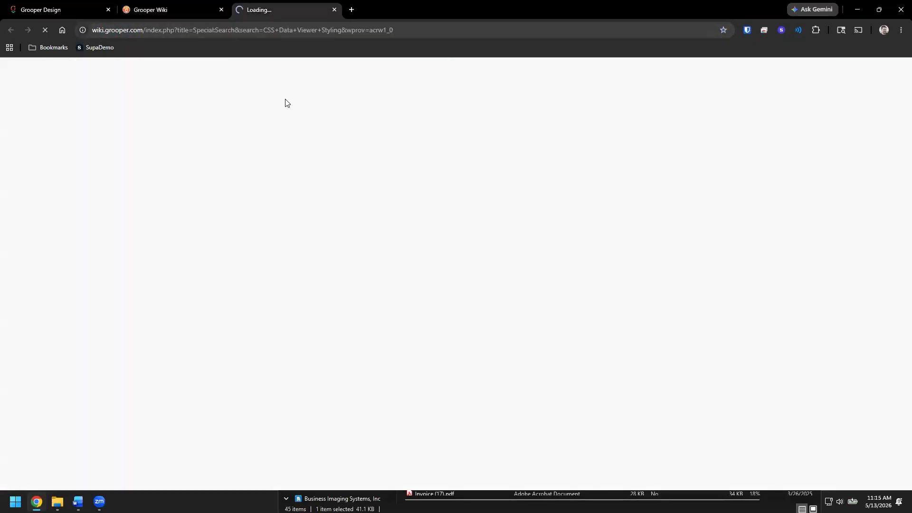
- Read through the CSS Data Viewer Styling article's introduction and CSS Basics section
scroll(283, 199, "down", 5)
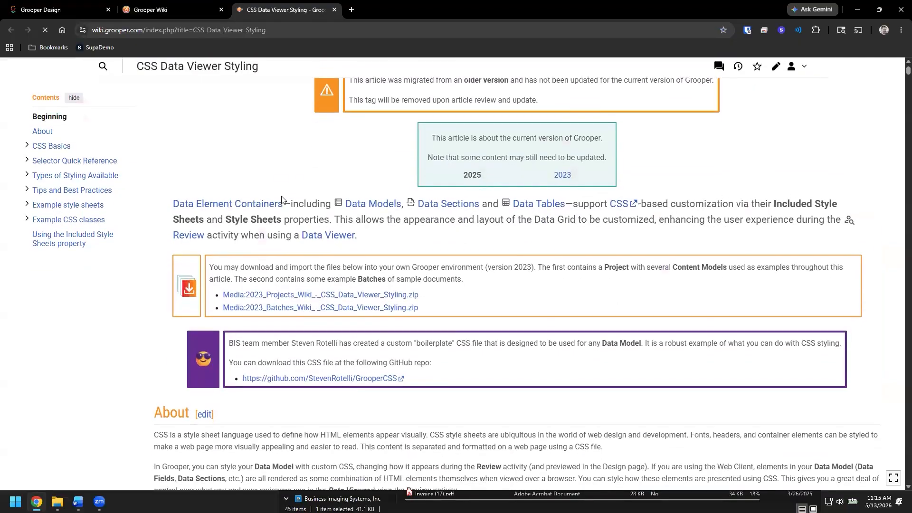
scroll(281, 199, "down", 10)
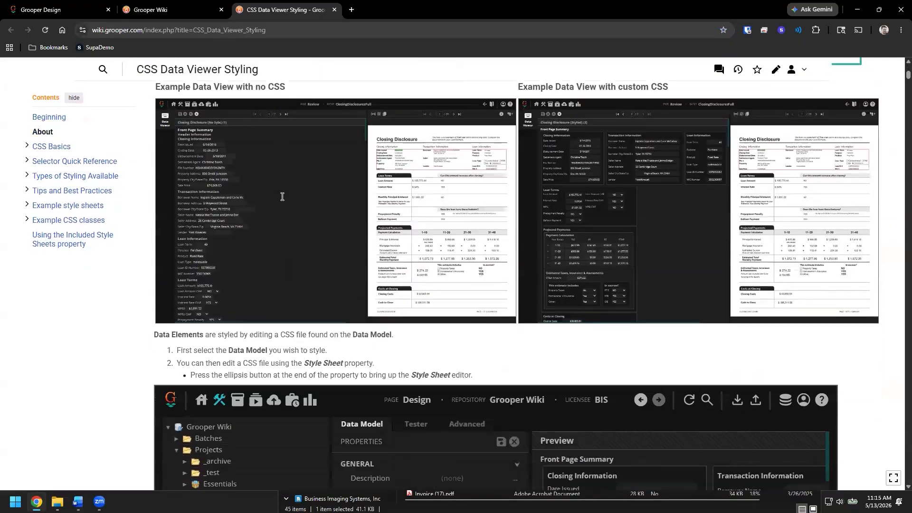
scroll(282, 198, "down", 6)
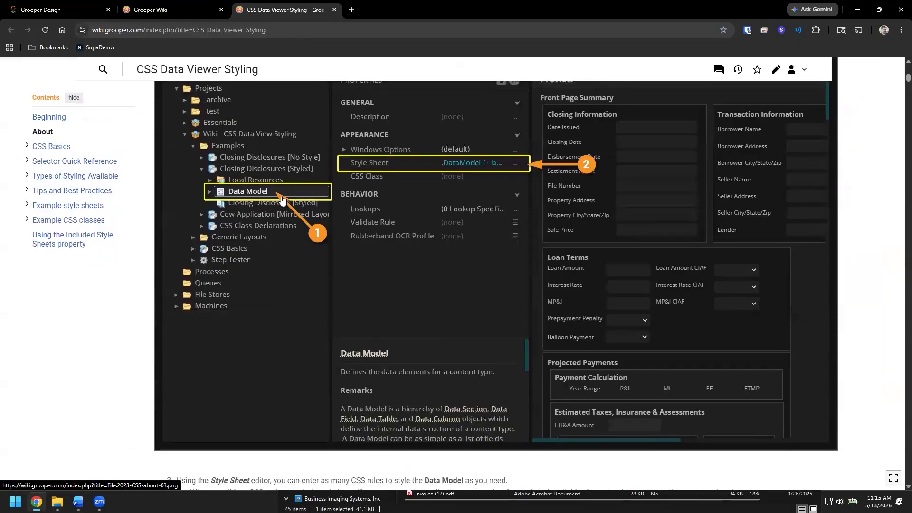
scroll(283, 200, "down", 8)
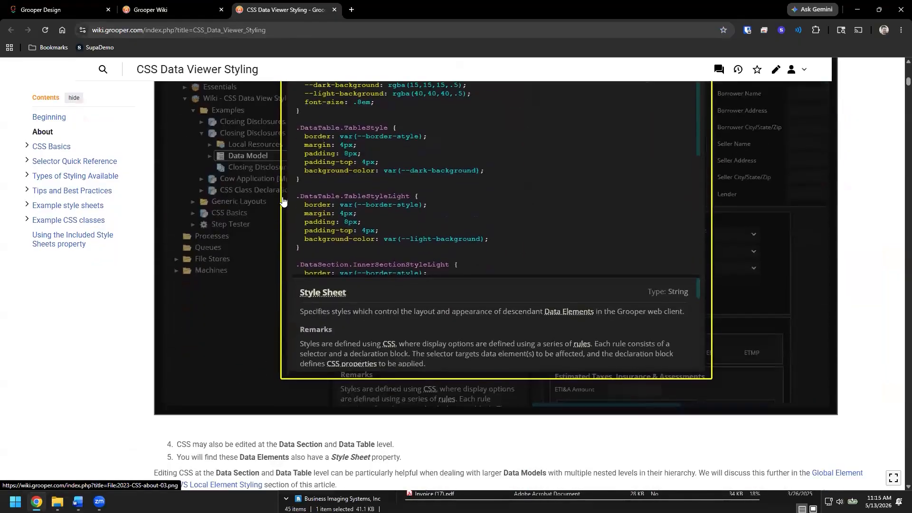
scroll(284, 201, "down", 15)
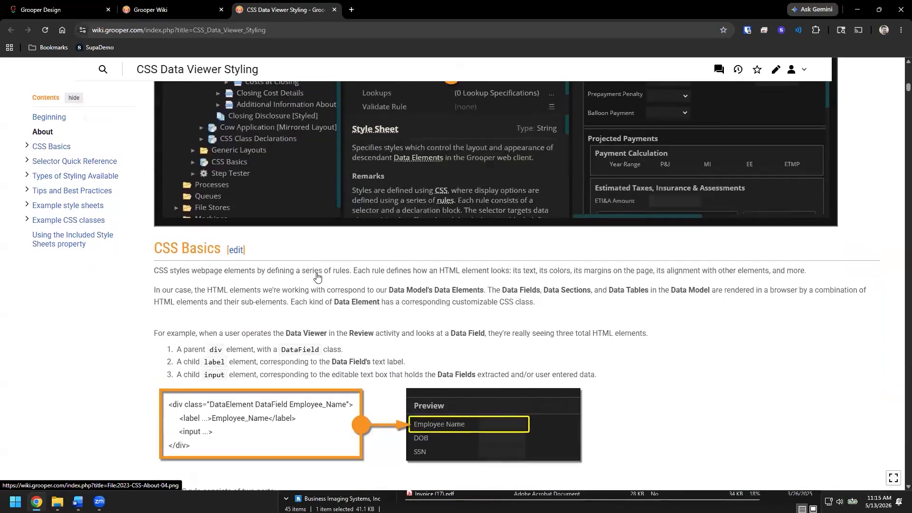
scroll(262, 232, "down", 8)
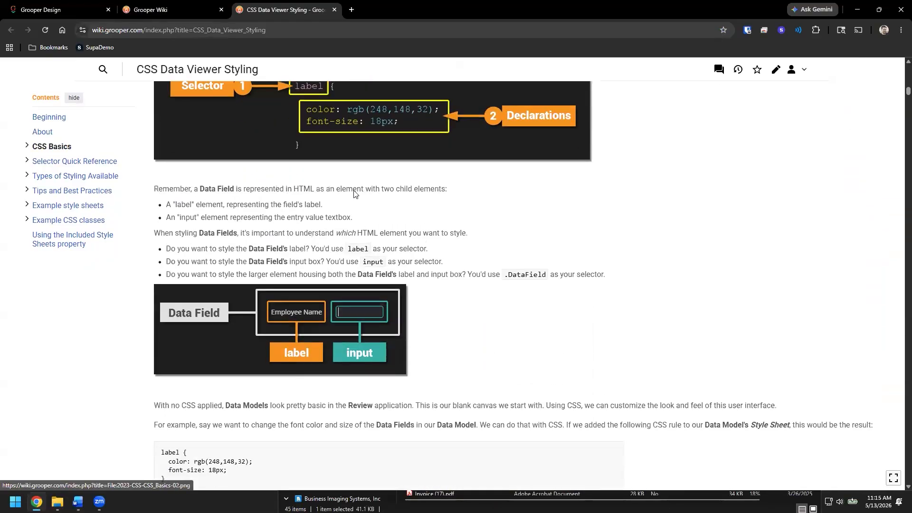
scroll(353, 169, "up", 2)
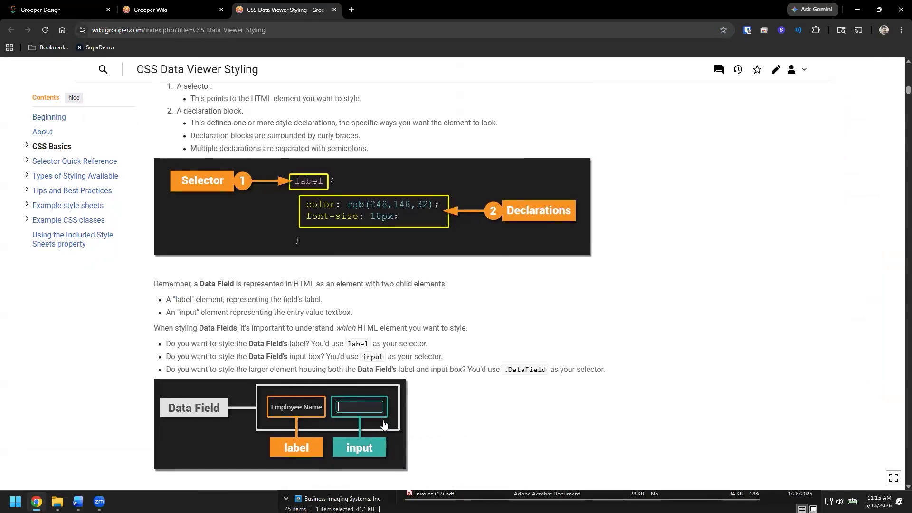
scroll(412, 327, "down", 6)
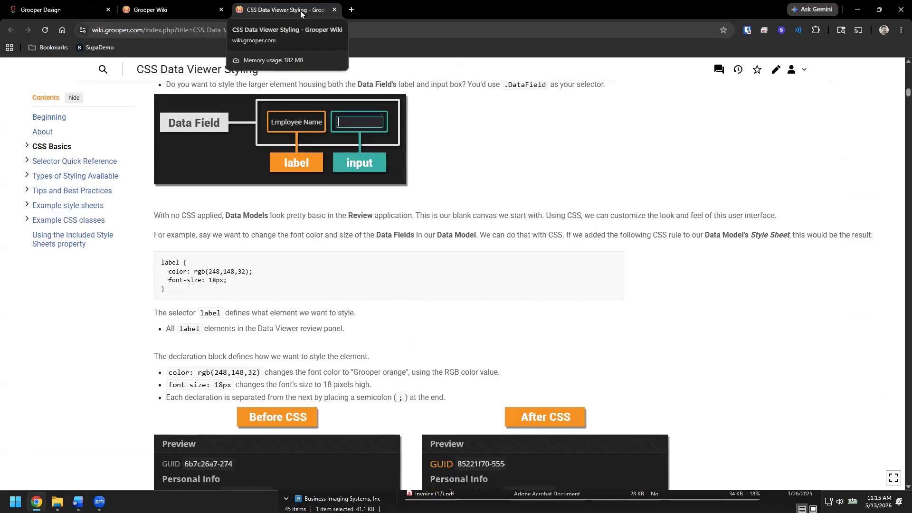
- Return to Grooper Design and add a Data Model to the 'new' content model in the new project
left_click(61, 10)
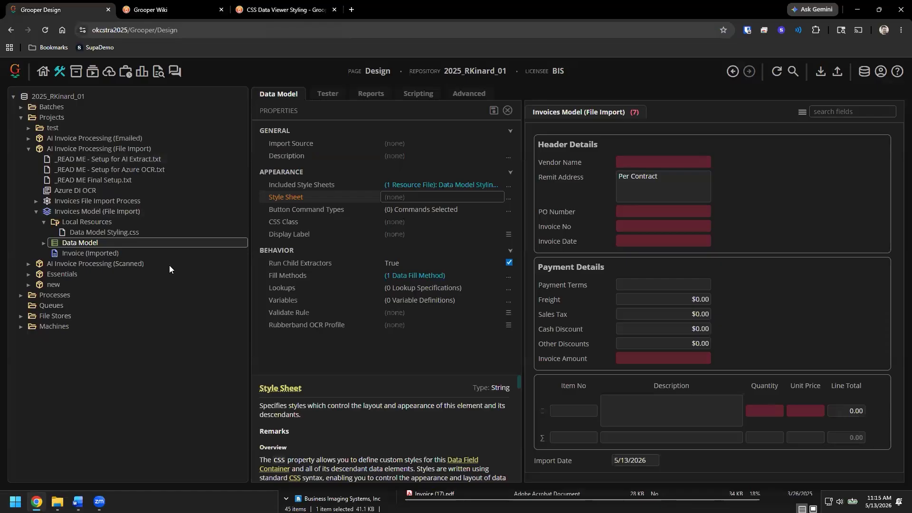
left_click(29, 148)
left_click(29, 181)
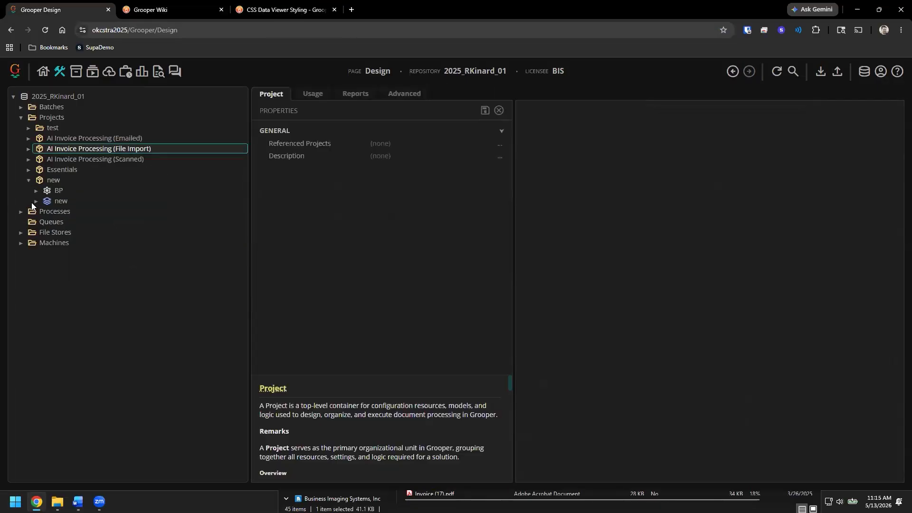
left_click(36, 202)
left_click(61, 203)
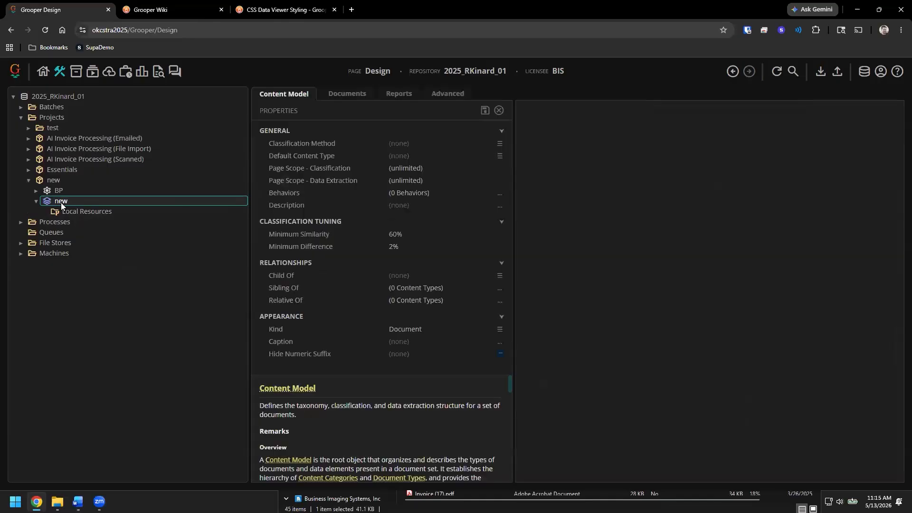
right_click(60, 202)
left_click(120, 235)
- Add multiple data fields named thing1, anotherthing and yetanotherthing to the Data Model
right_click(111, 221)
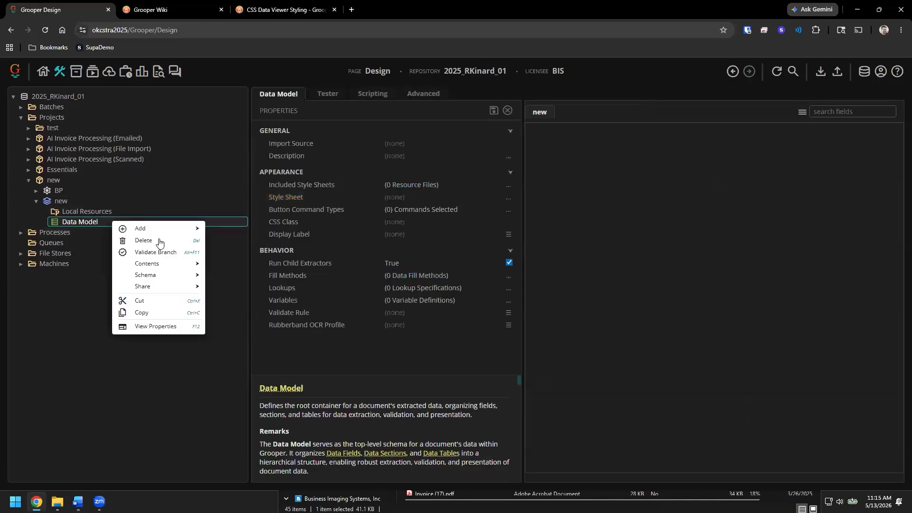
mouse_move(190, 264)
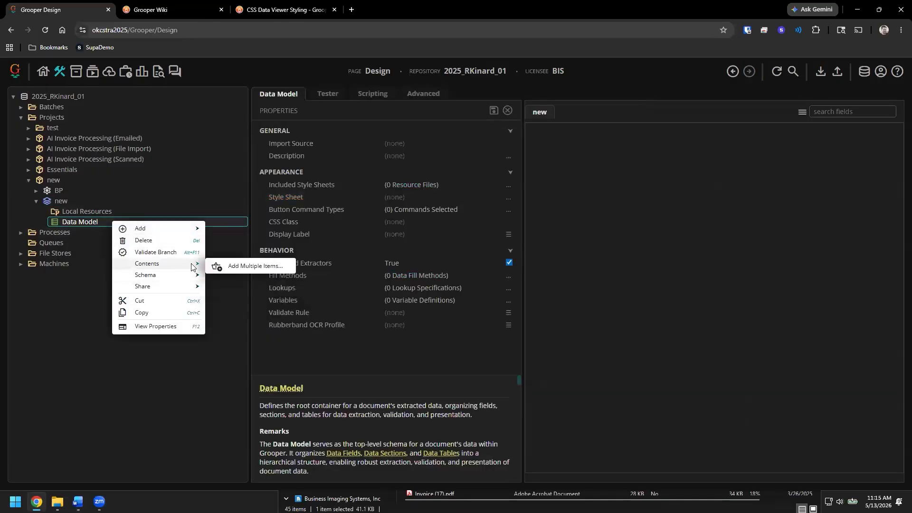
left_click(264, 269)
left_click(562, 245)
left_click(562, 245)
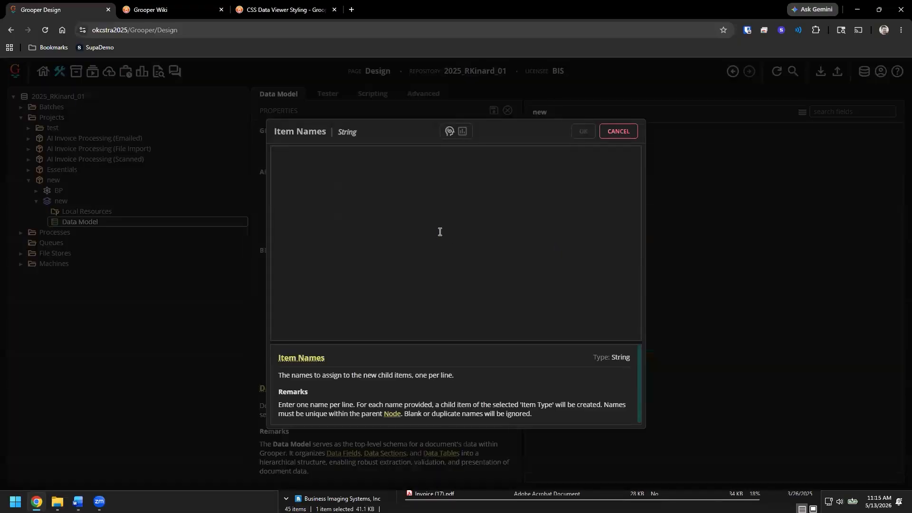
type("thing1")
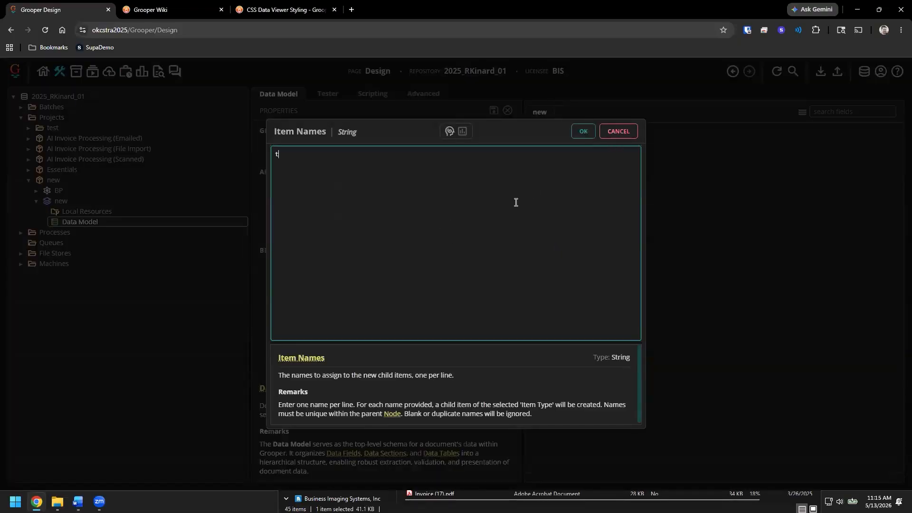
key("Return")
type("anotherthing")
key("Return")
type("yetanotherthign")
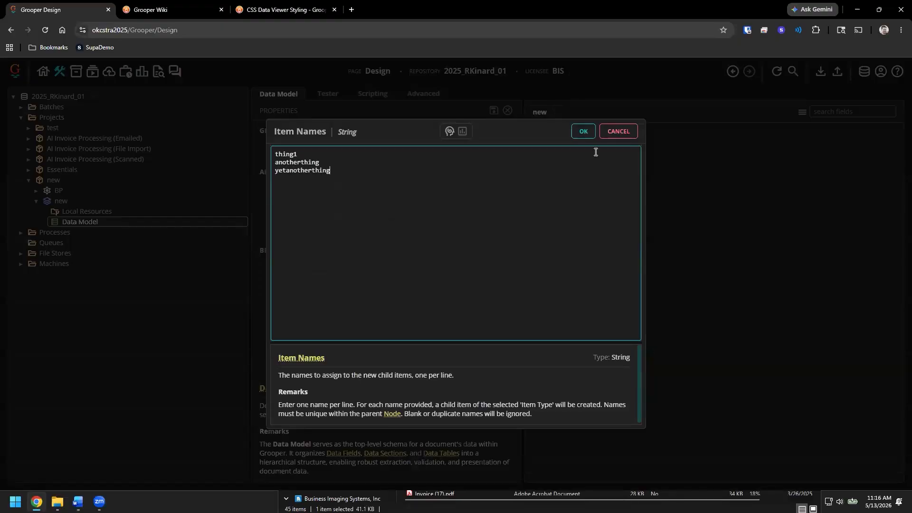
left_click(583, 131)
left_click(516, 205)
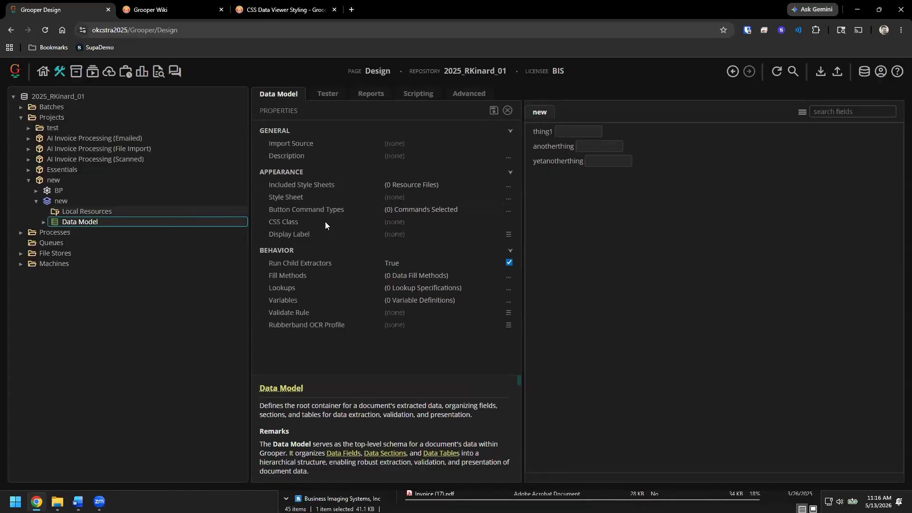
- Set the Data Model's Style Sheet to .DataField label { width: 150px; } and save the Data Model
left_click(509, 199)
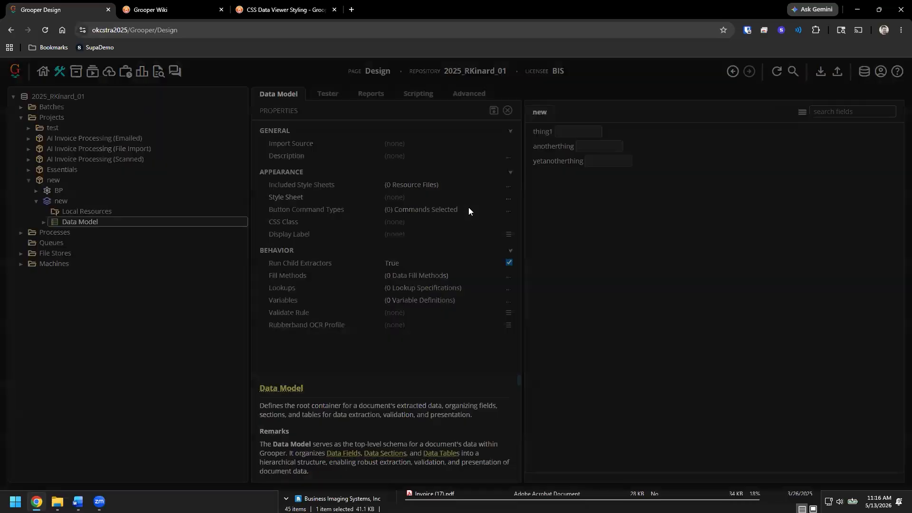
left_click(450, 209)
type(".D")
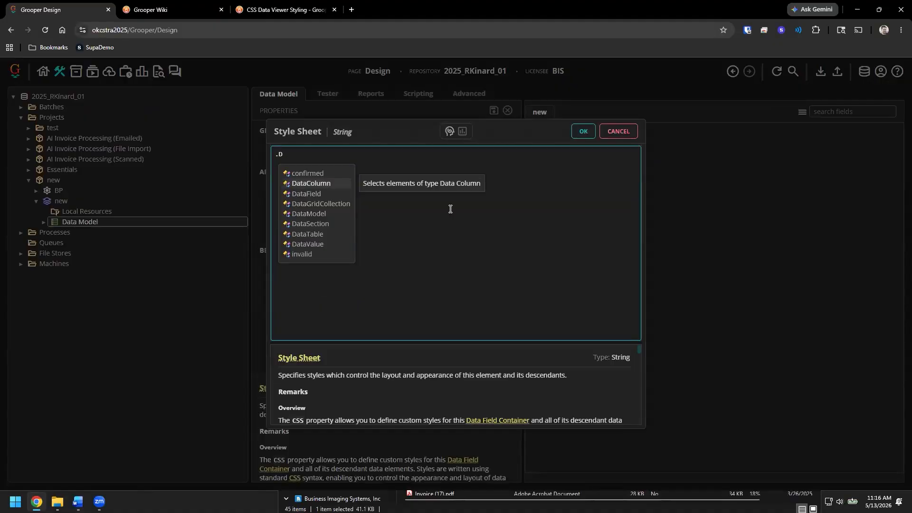
key("BackSpace")
key("BackSpace")
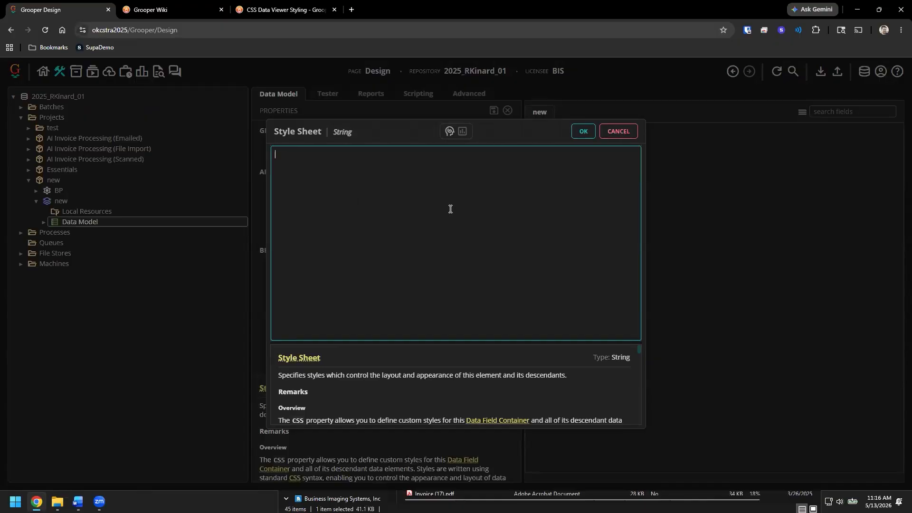
type(".Dat")
type("ata")
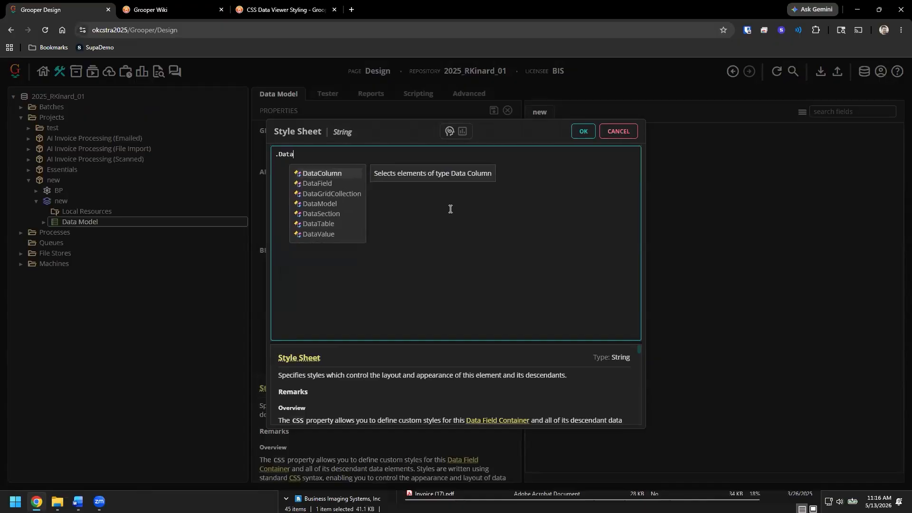
key("Down")
key("Return")
type("lab")
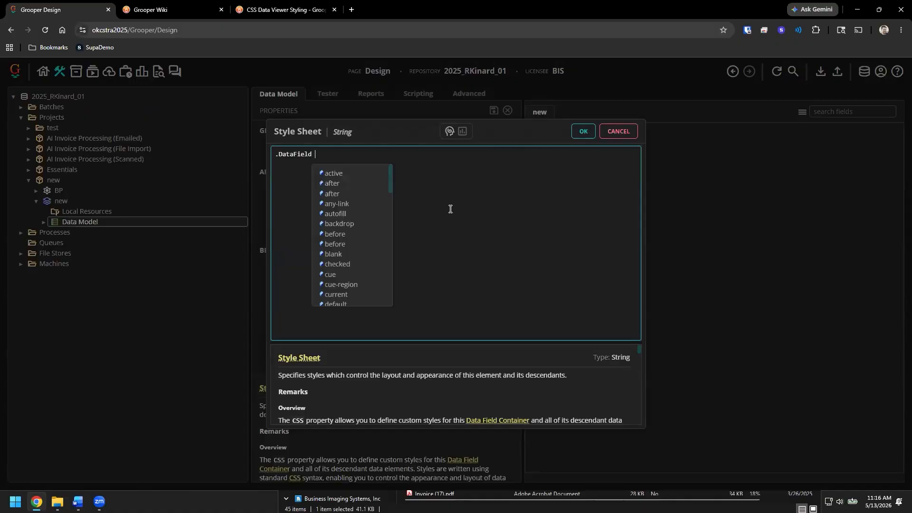
key("BackSpace")
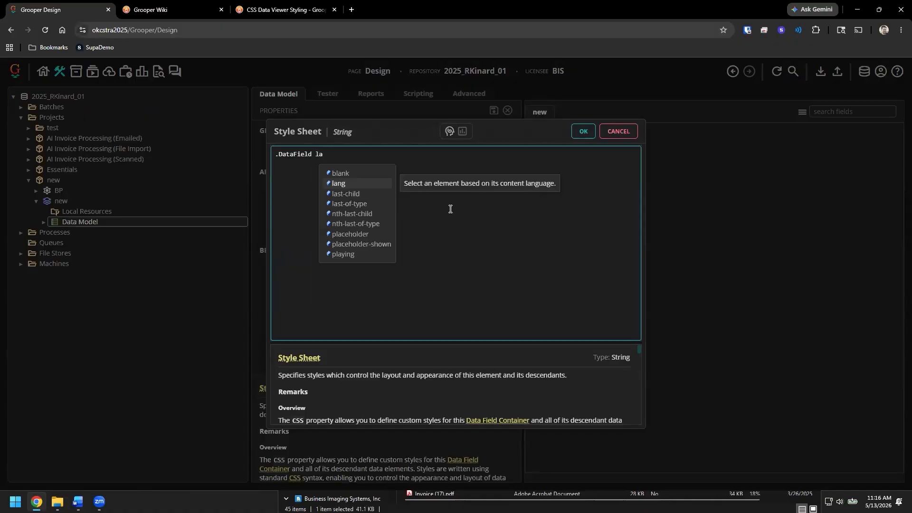
type("bel {")
key("Return")
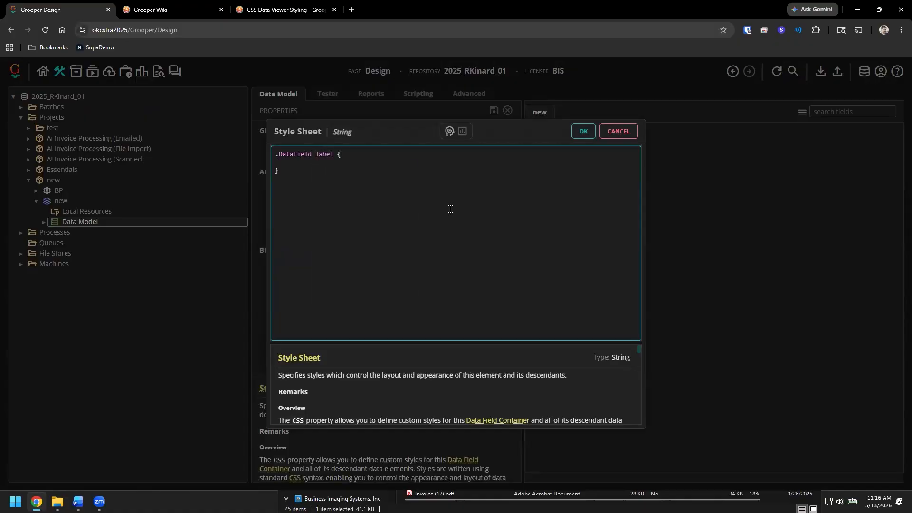
type("width")
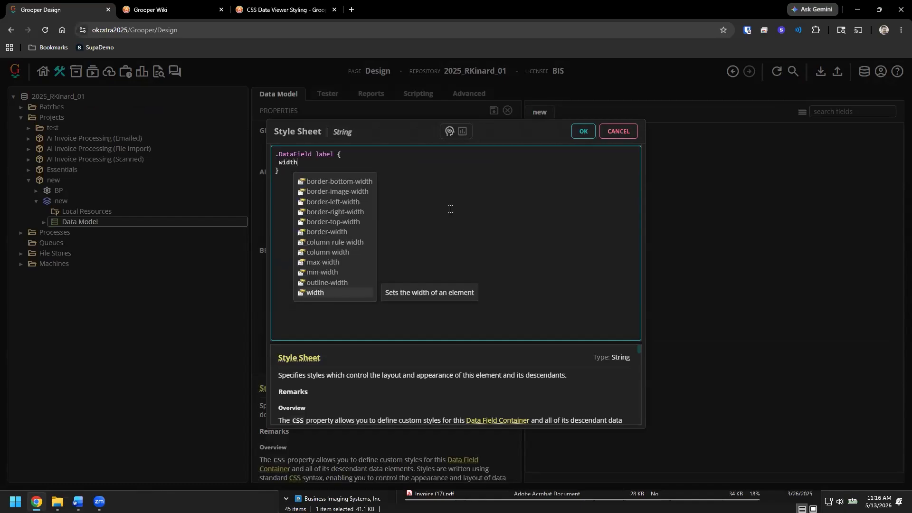
key("Return")
type("150px;")
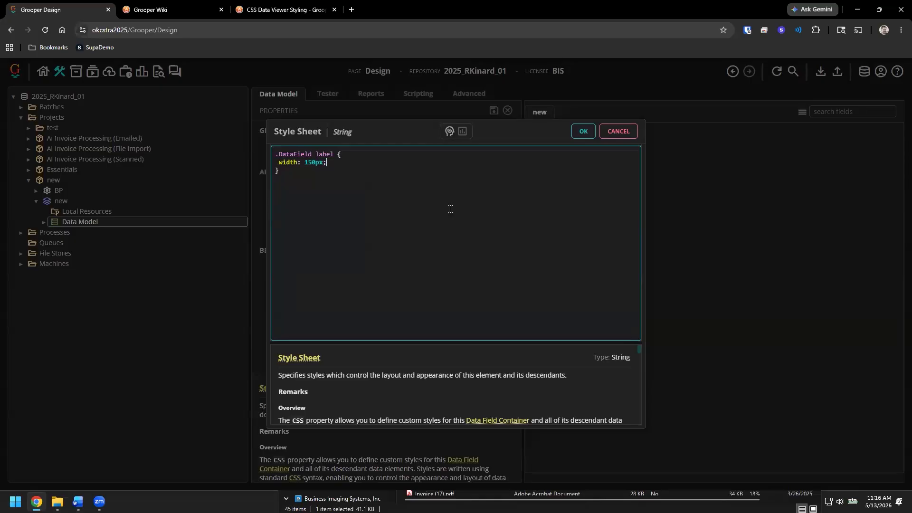
key("ctrl+Return")
left_click(494, 111)
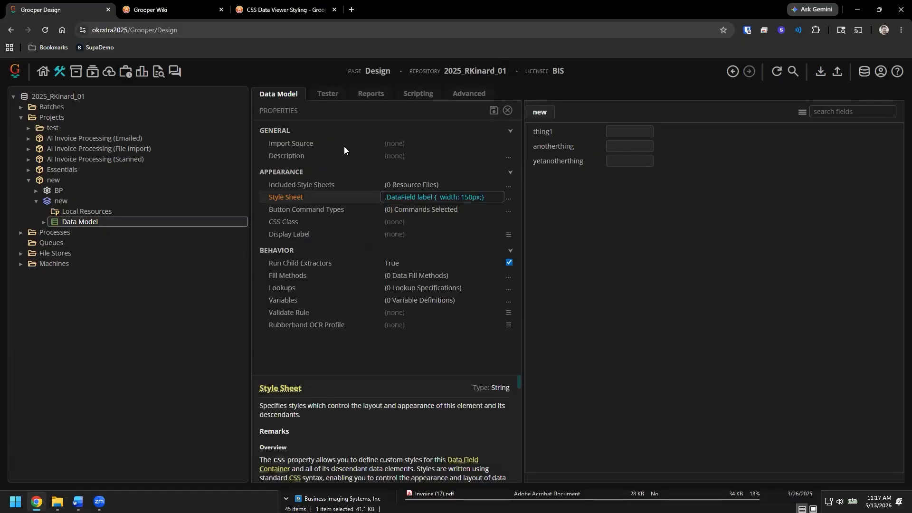
- Review the wiki's label styling example in the CSS Data Viewer Styling article, then return to Grooper Design
left_click(258, 10)
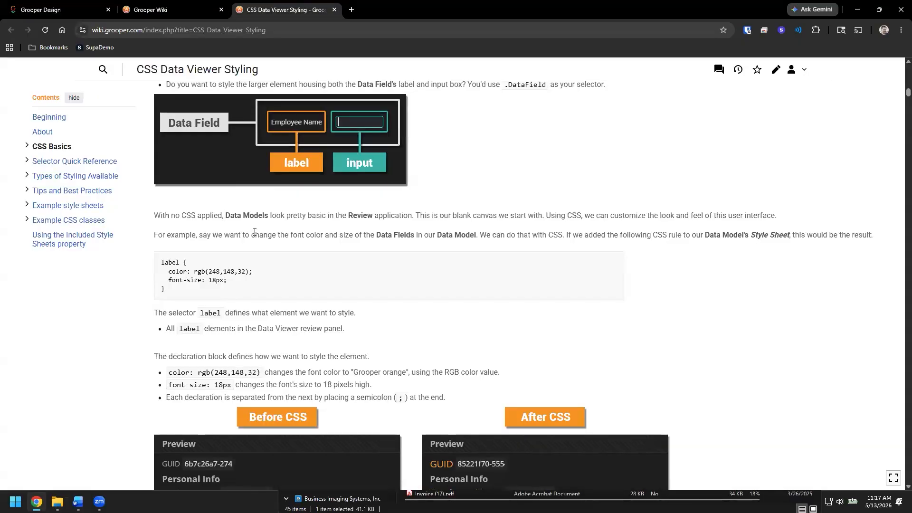
scroll(251, 225, "down", 7)
scroll(253, 222, "down", 14)
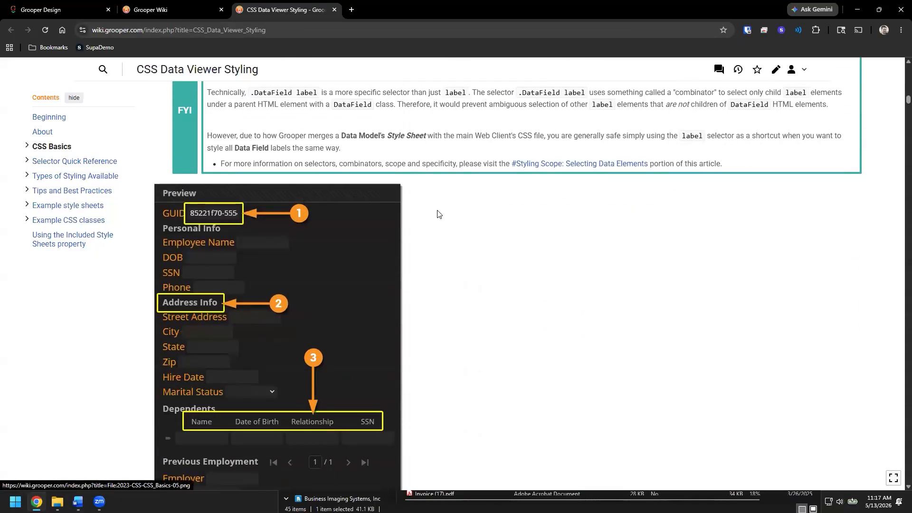
left_click(77, 16)
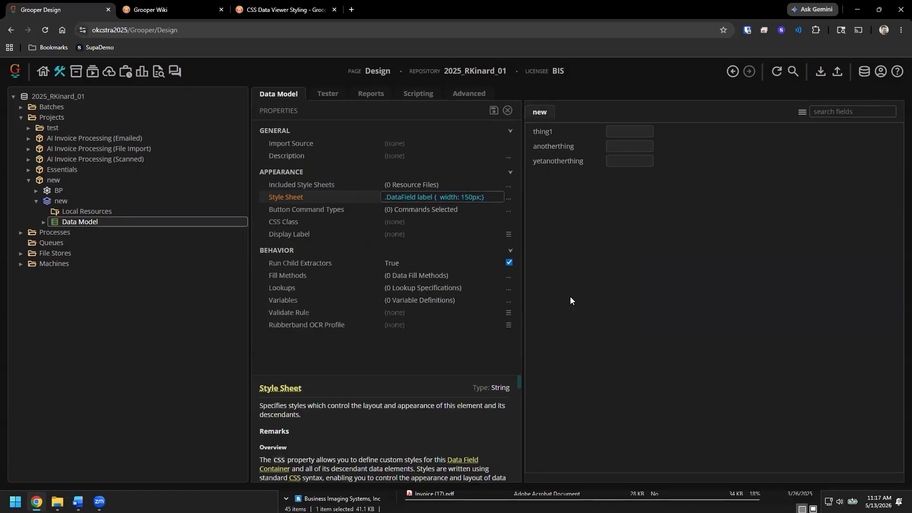
- Switch to the okcstra2025 remote desktop session and open This PC in File Explorer
key("F11")
key("F11")
left_click(15, 501)
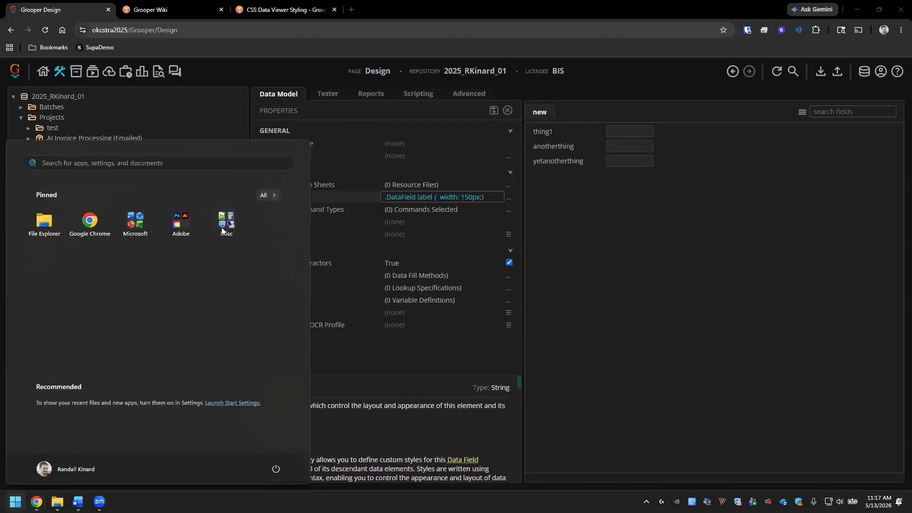
left_click(221, 230)
left_click(221, 297)
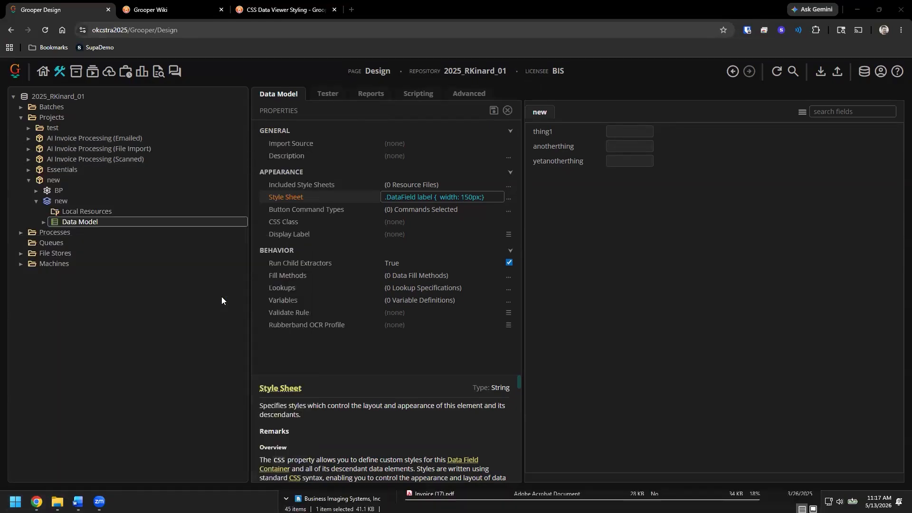
left_click(483, 198)
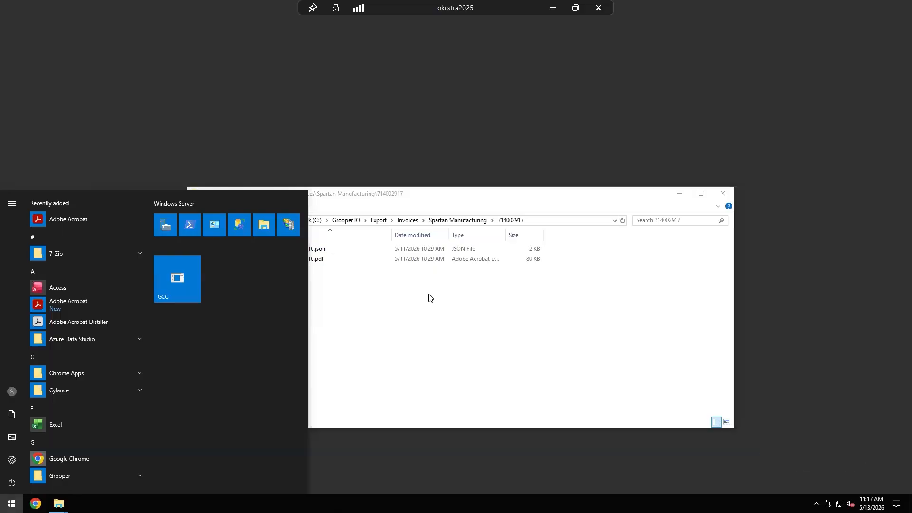
left_click(429, 304)
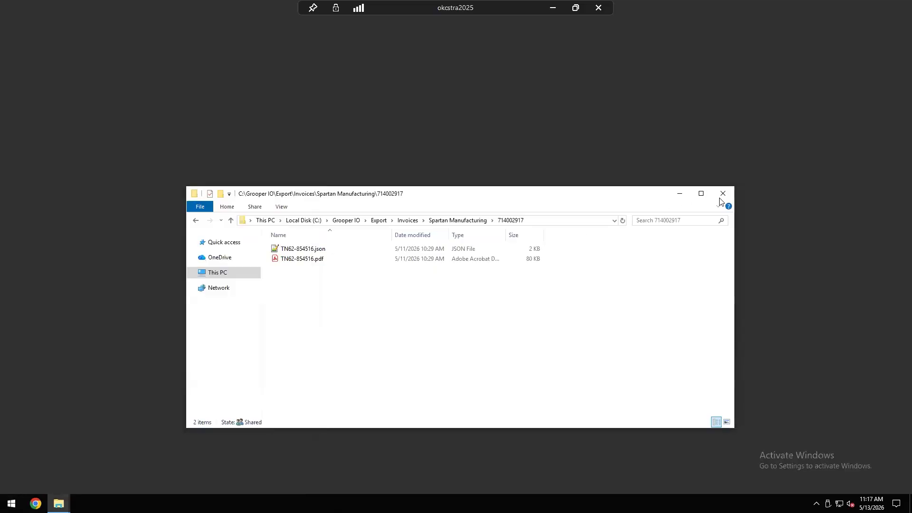
left_click(219, 273)
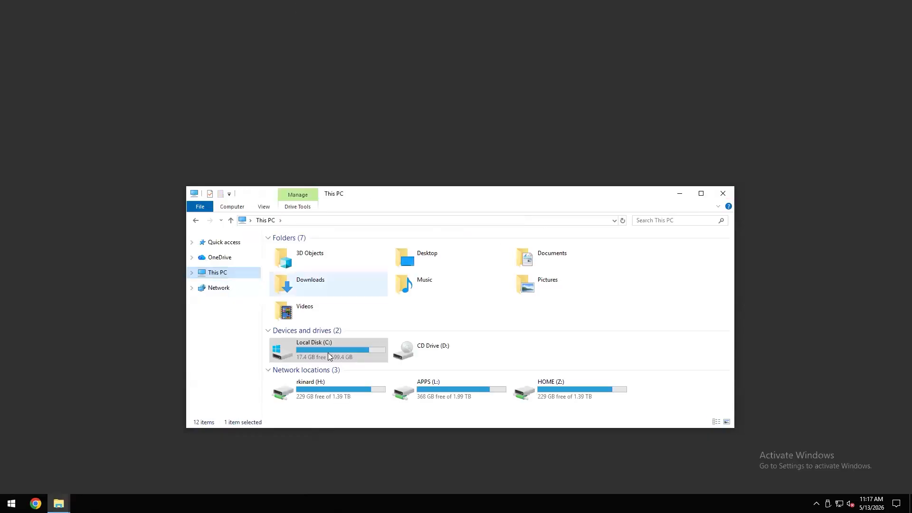
- Browse to C:\inetpub\wwwroot\Grooper\Content\Styles and open Site.css with Notepad++
double_click(328, 353)
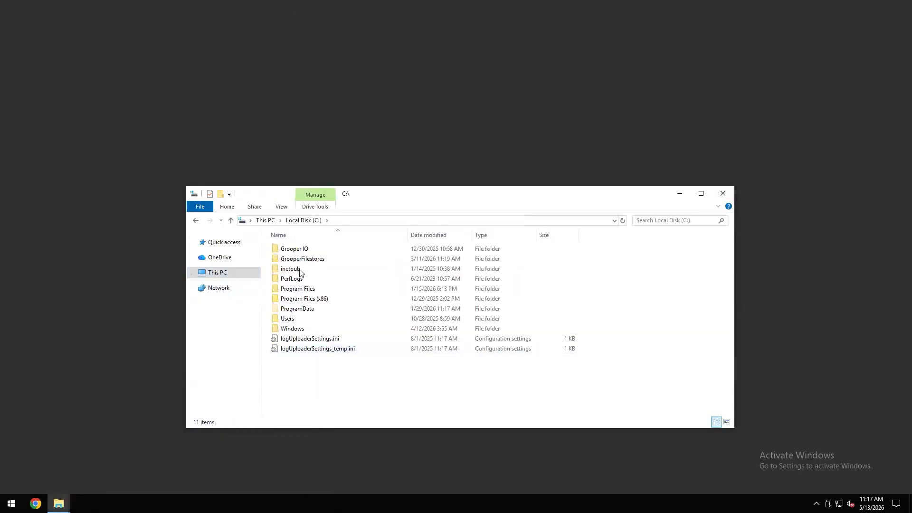
double_click(299, 271)
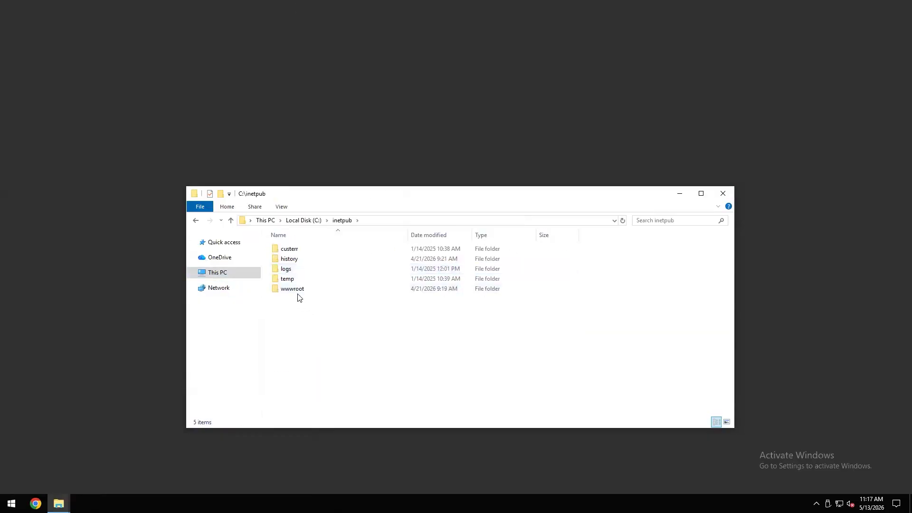
double_click(296, 291)
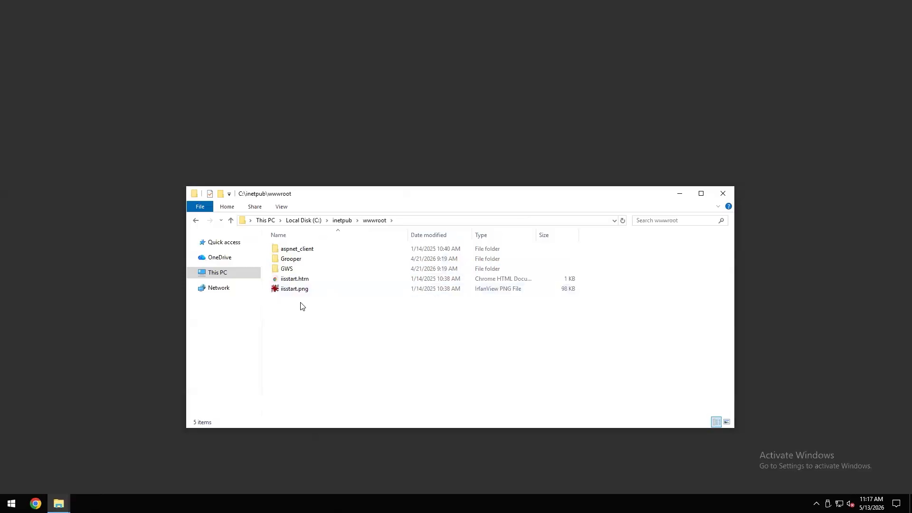
double_click(301, 261)
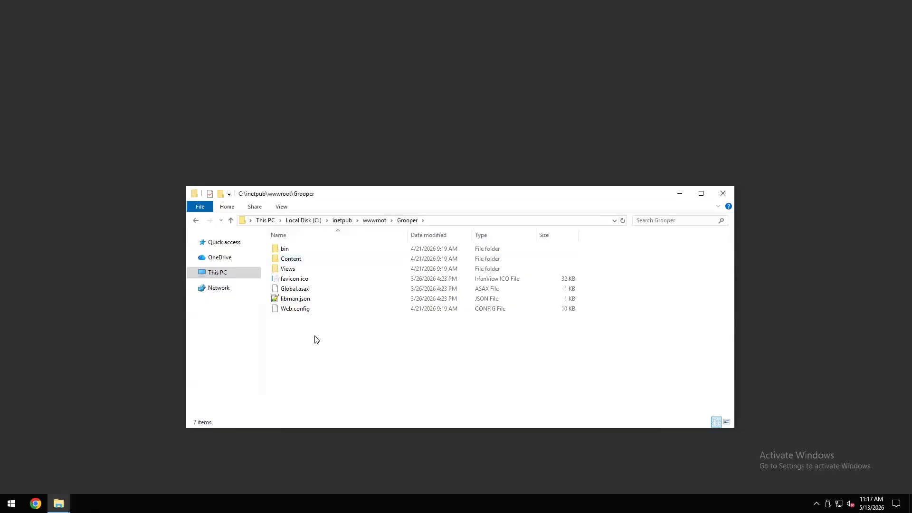
double_click(293, 248)
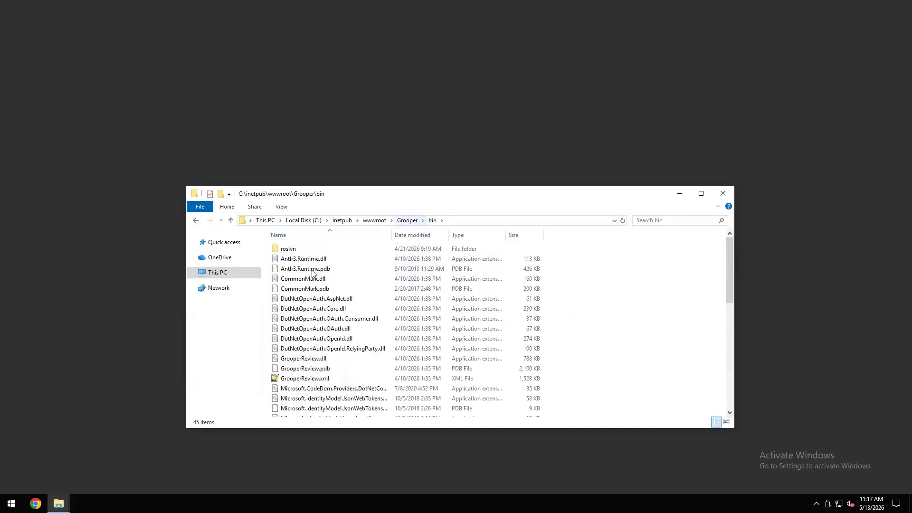
key("BackSpace")
double_click(311, 269)
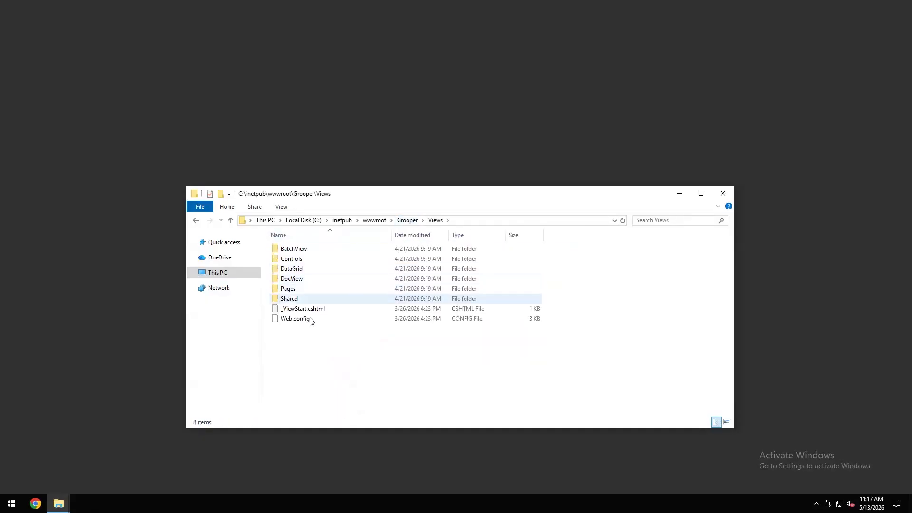
key("BackSpace")
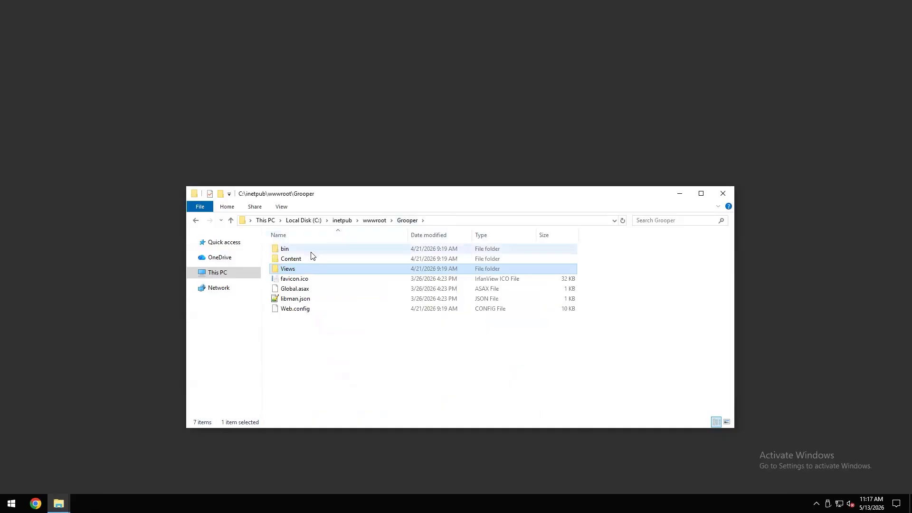
double_click(290, 248)
key("BackSpace")
double_click(291, 258)
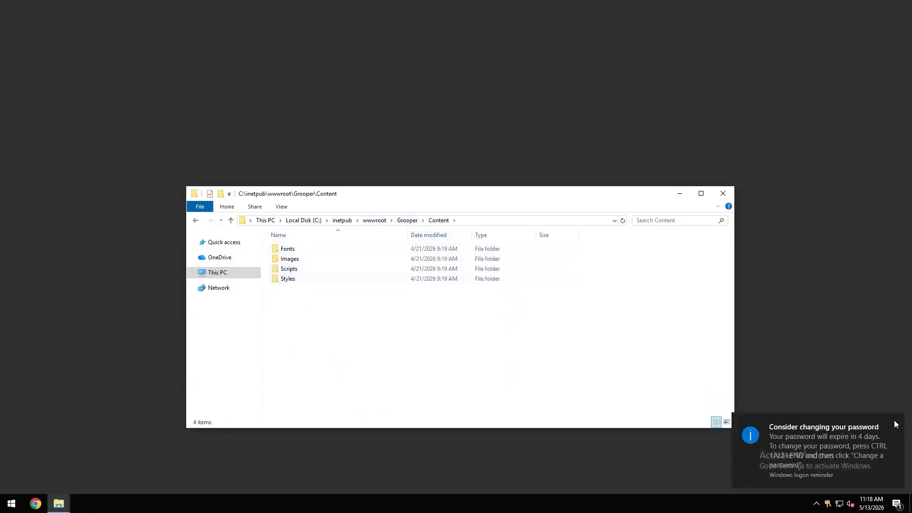
double_click(287, 278)
left_click(295, 262)
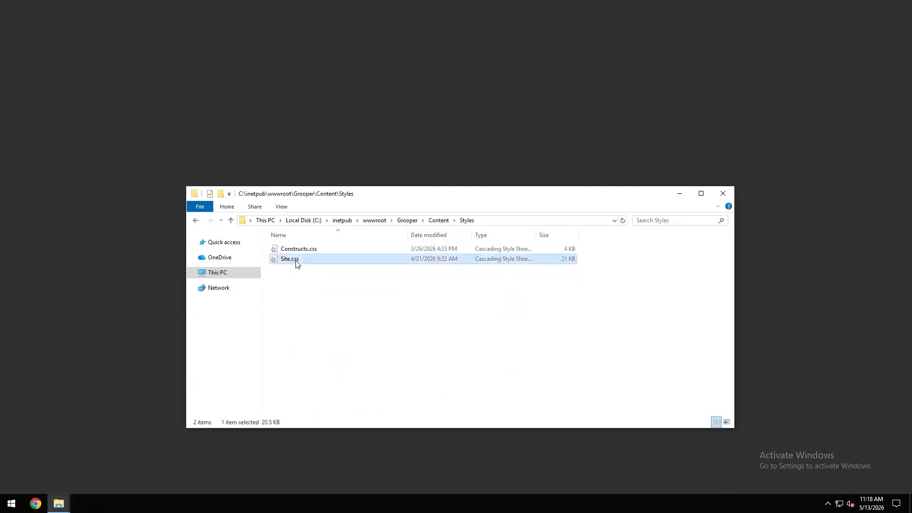
right_click(296, 262)
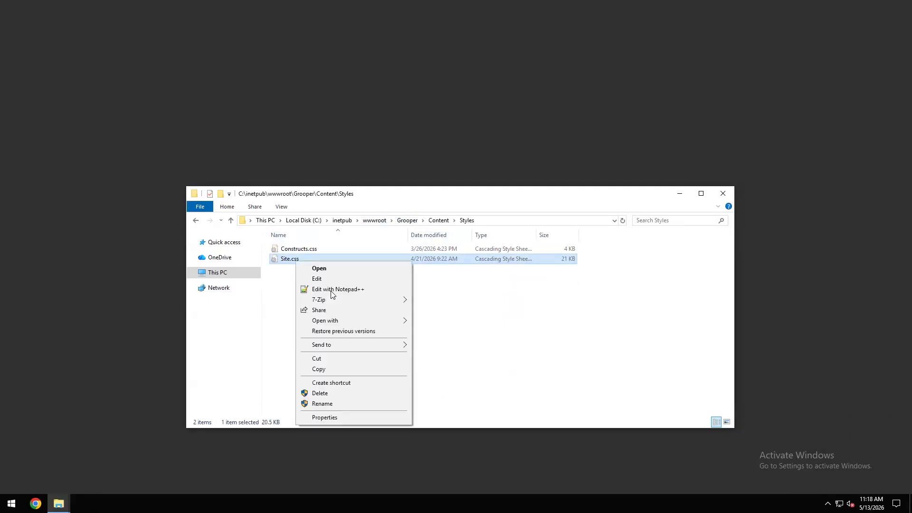
left_click(331, 289)
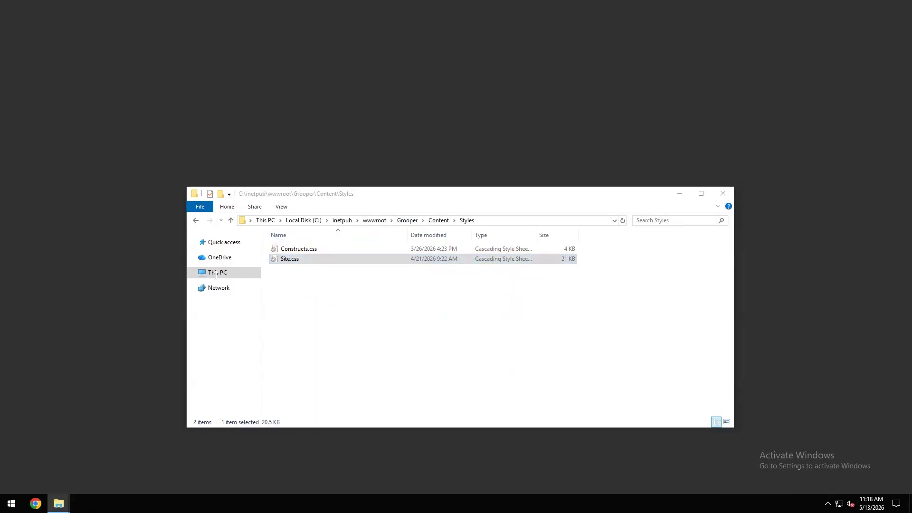
- Scroll through Site.css and examine the custom CSS block at the end that blurs license and API key inputs
scroll(141, 250, "down", 6)
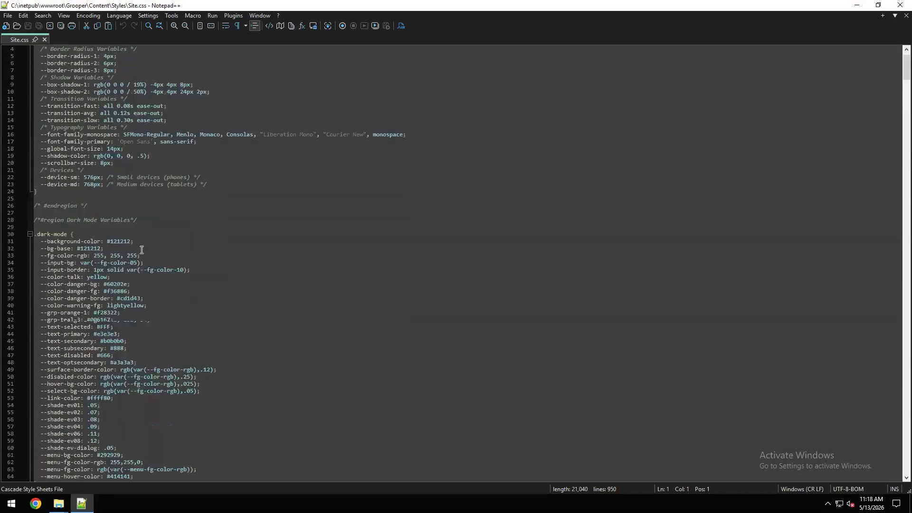
scroll(141, 250, "down", 5)
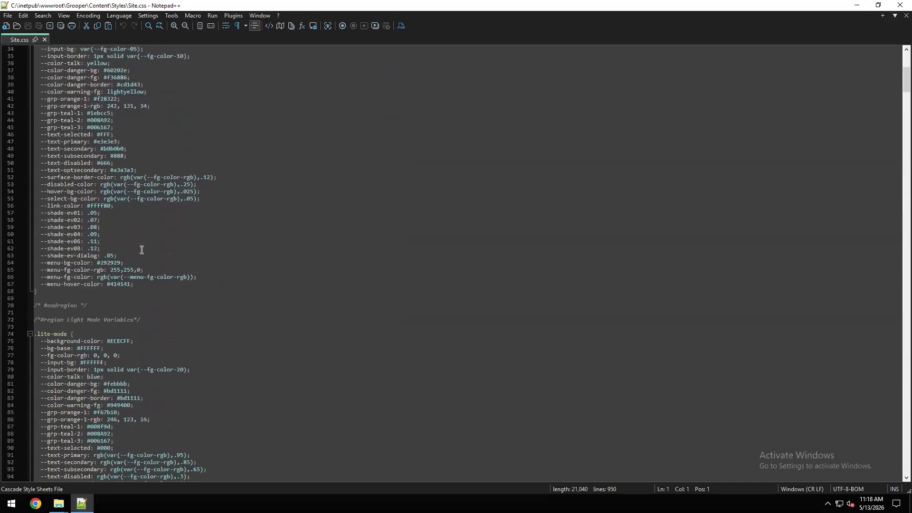
scroll(141, 250, "down", 6)
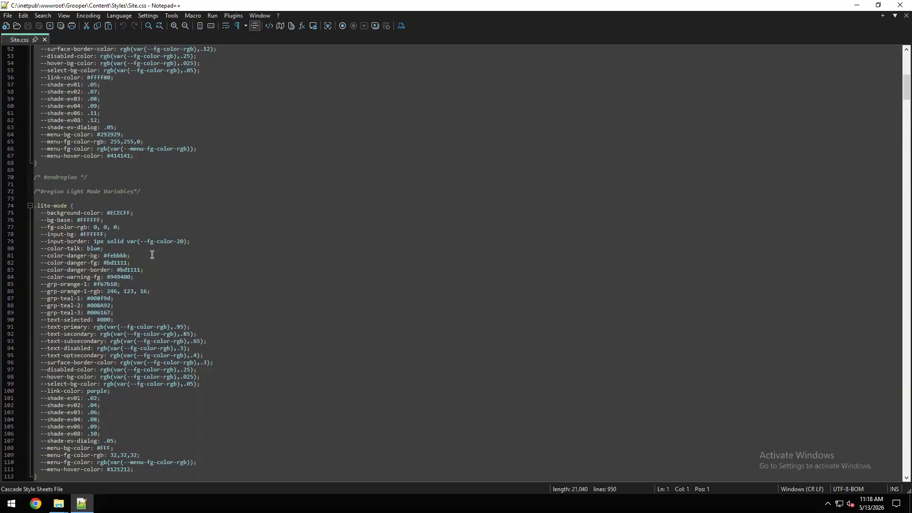
scroll(152, 255, "down", 7)
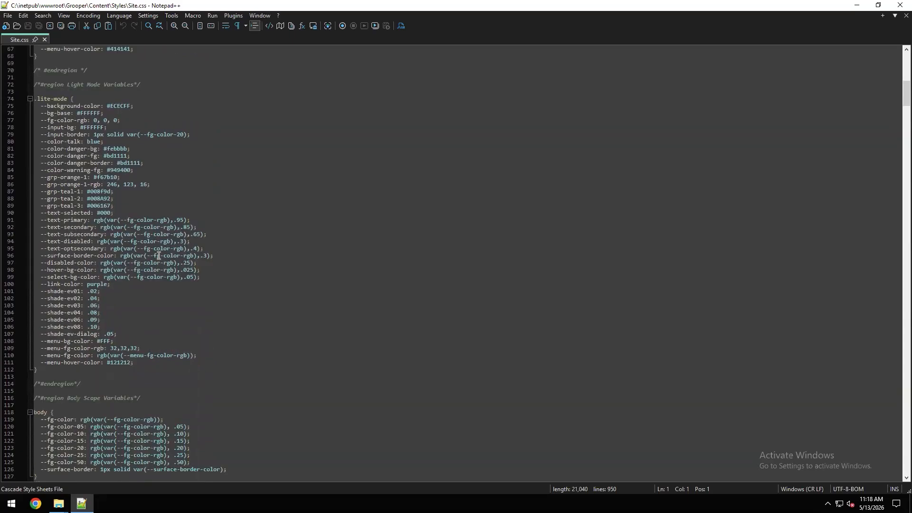
scroll(175, 254, "down", 4)
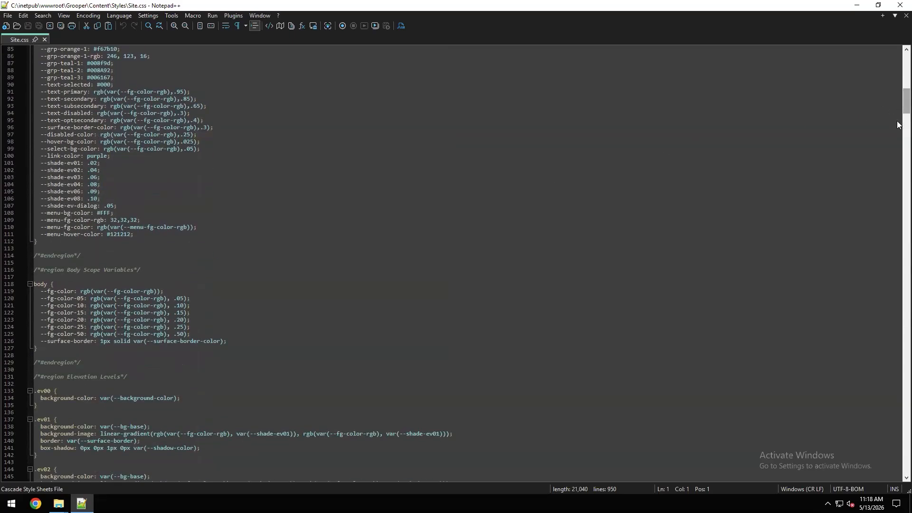
scroll(897, 120, "down", 20)
scroll(892, 192, "down", 20)
scroll(897, 327, "down", 20)
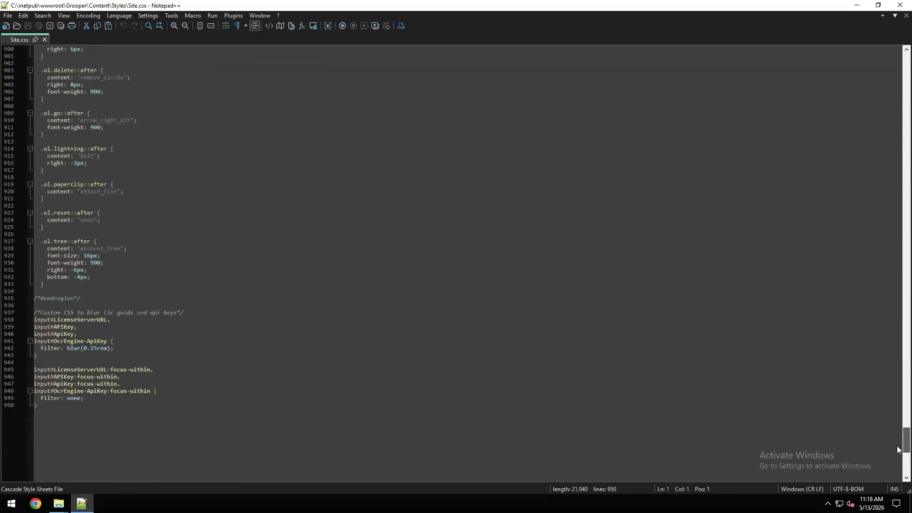
scroll(897, 450, "down", 6)
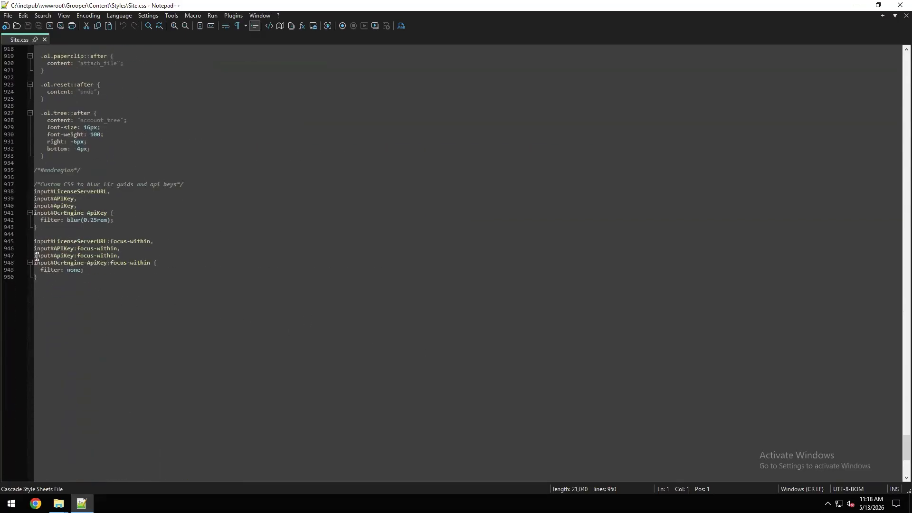
key("ctrl+End")
key("shift+Up")
key("shift+Up")
key("shift+Up")
key("shift+Up")
key("shift+Up")
key("shift+Up")
key("shift+Up")
key("shift+Up")
key("shift+Up")
key("shift+Up")
key("shift+Up")
key("shift+Up")
key("shift+Up")
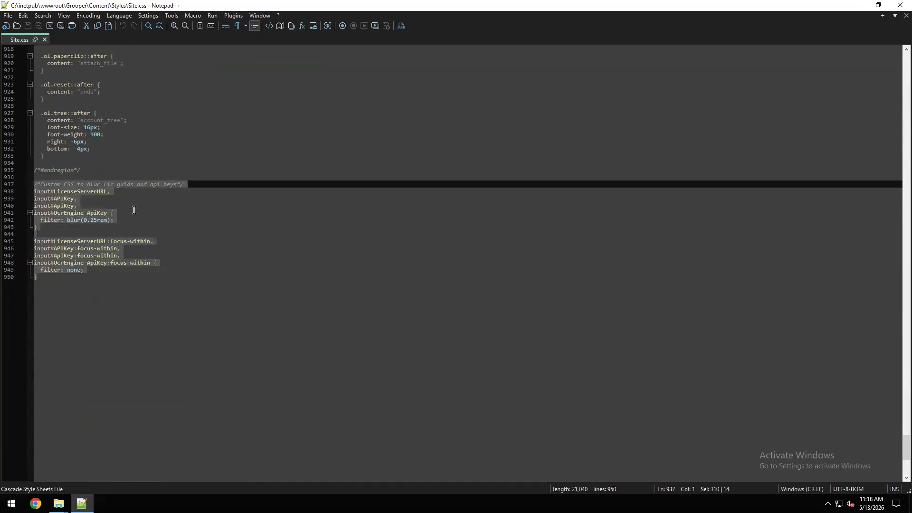
left_click(134, 210)
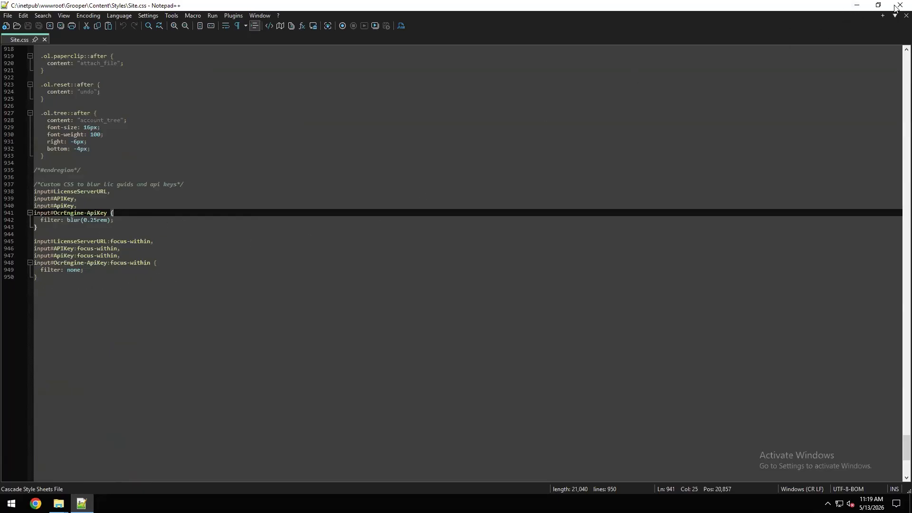
- Close Notepad++ and File Explorer, minimize the okcstra2025 remote session, and return to Grooper Design
key("alt+F4")
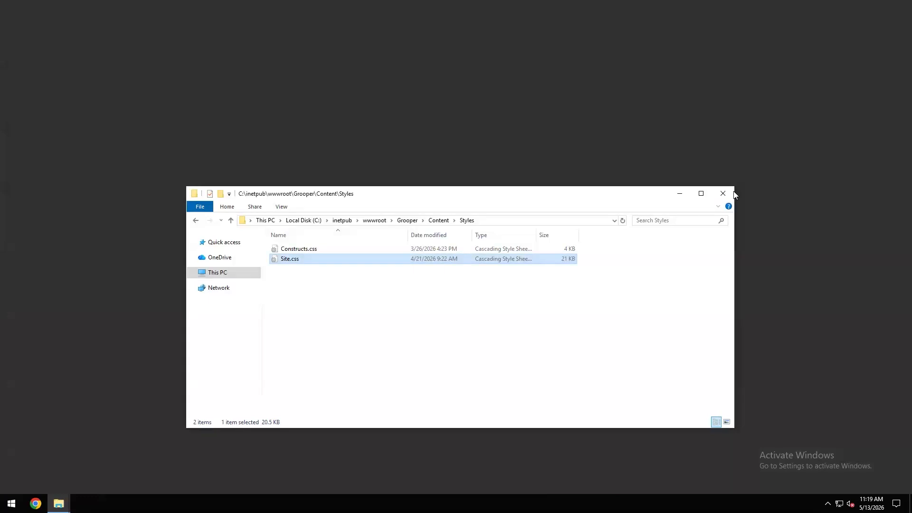
left_click(723, 193)
left_click(554, 6)
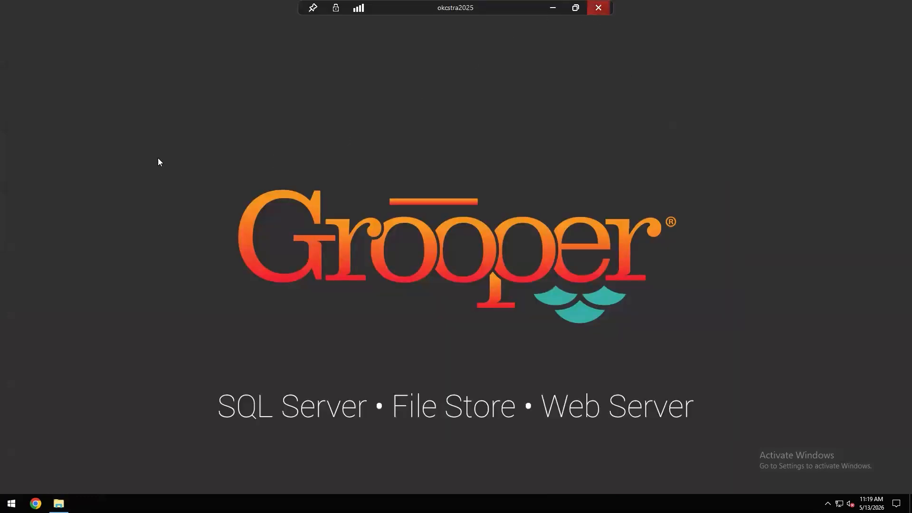
left_click(45, 95)
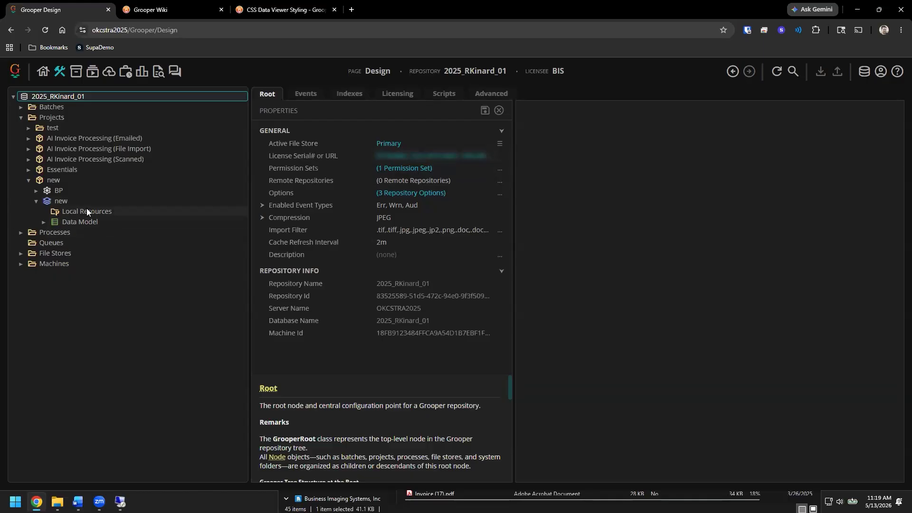
- Open the Split Pages step of BP in full screen and navigate to the test batch's invoice document
left_click(36, 191)
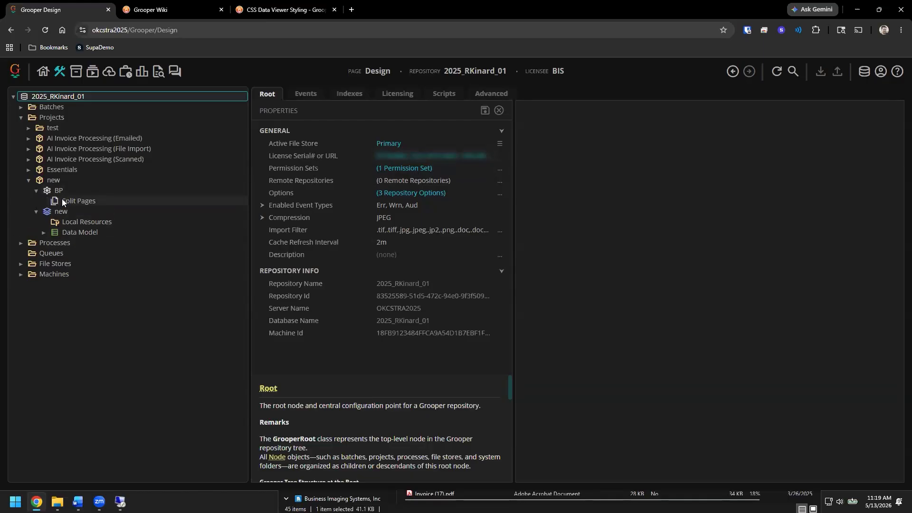
left_click(64, 200)
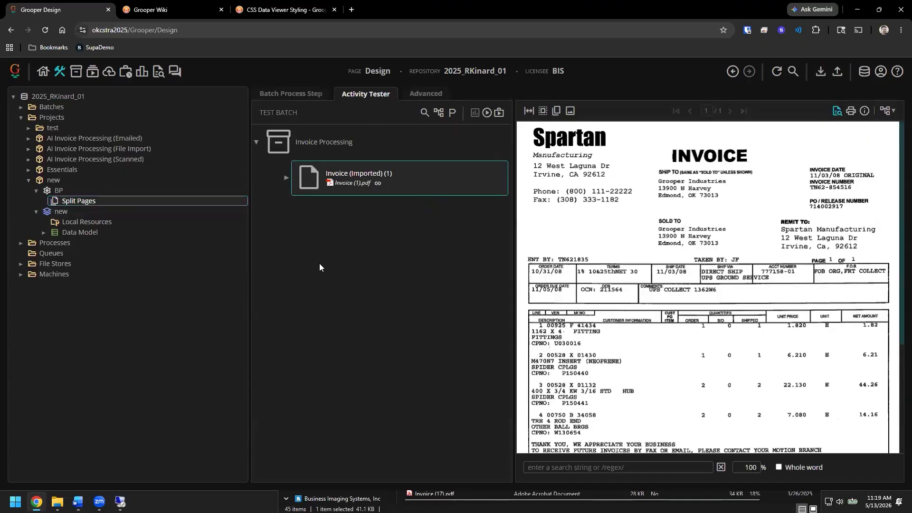
key("F11")
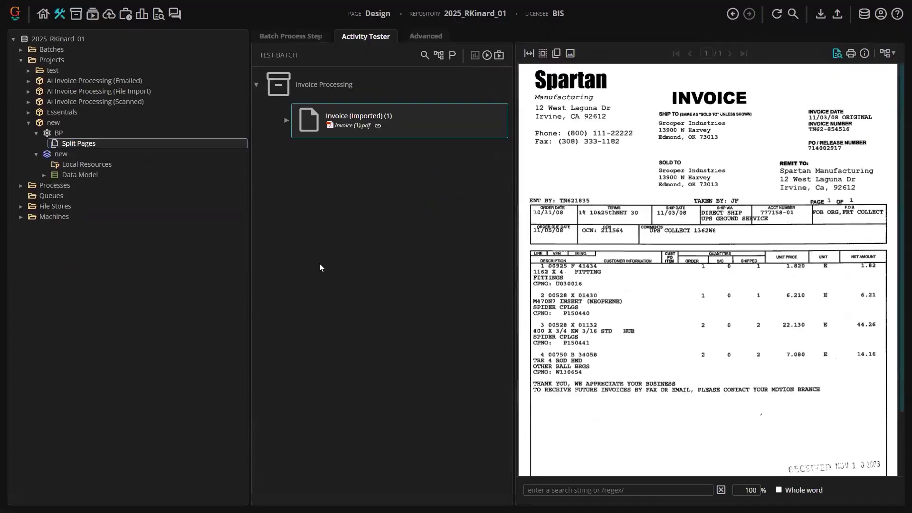
left_click(453, 55)
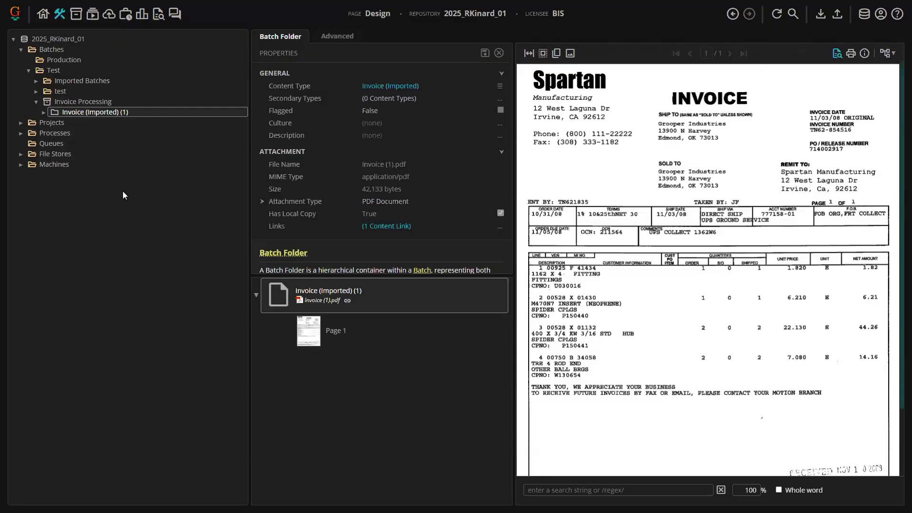
- Add a Recognize activity step to the BP batch process and review its OCR Profile choices
left_click(29, 70)
left_click(21, 49)
left_click(21, 60)
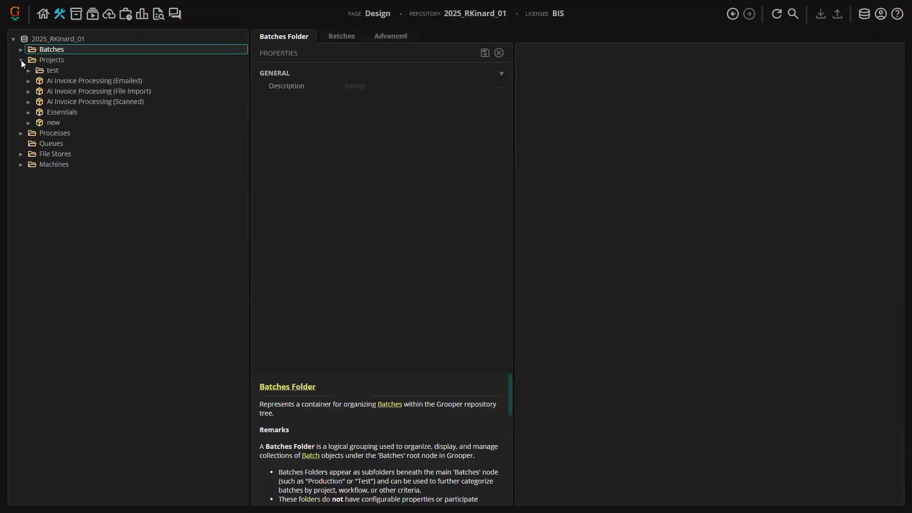
left_click(29, 122)
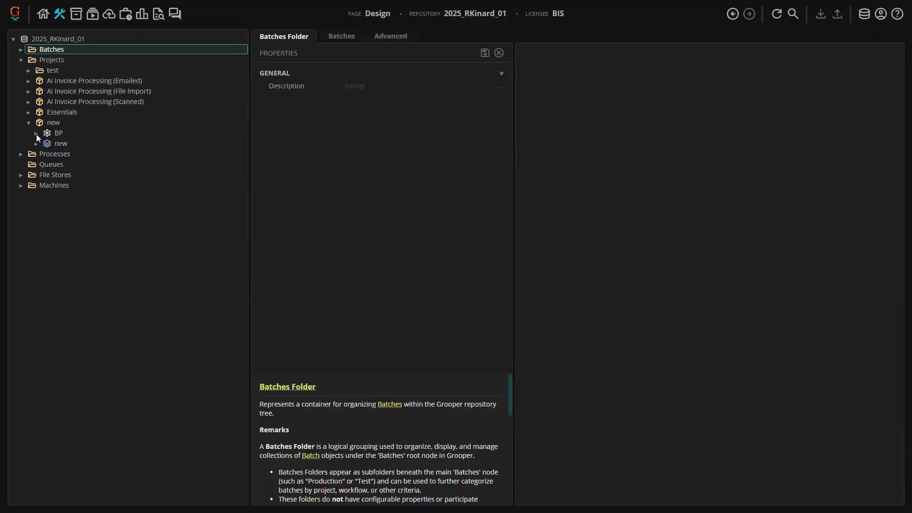
left_click(36, 134)
left_click(61, 134)
right_click(64, 136)
mouse_move(122, 157)
mouse_move(223, 184)
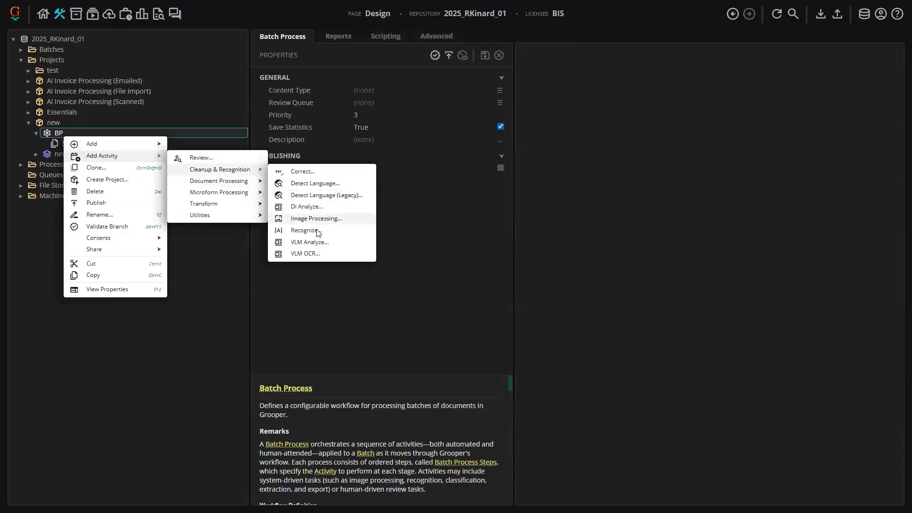
left_click(304, 231)
key("Return")
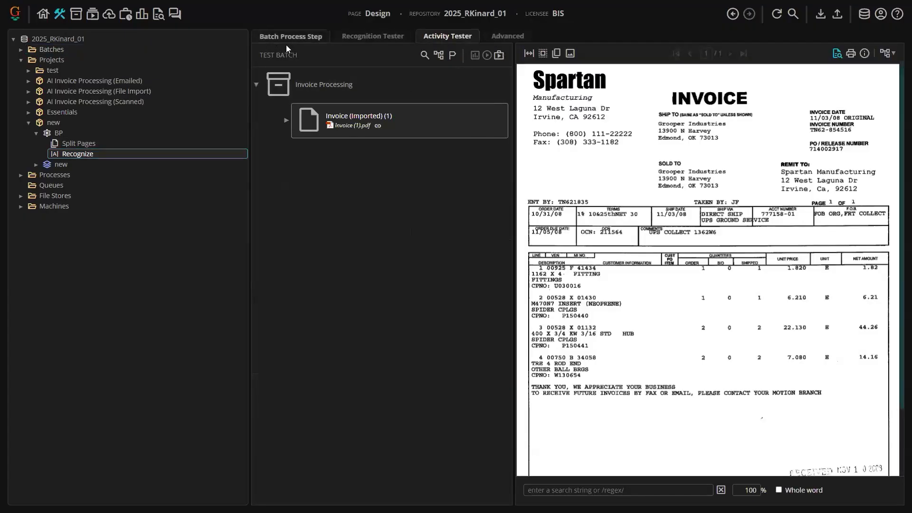
left_click(286, 38)
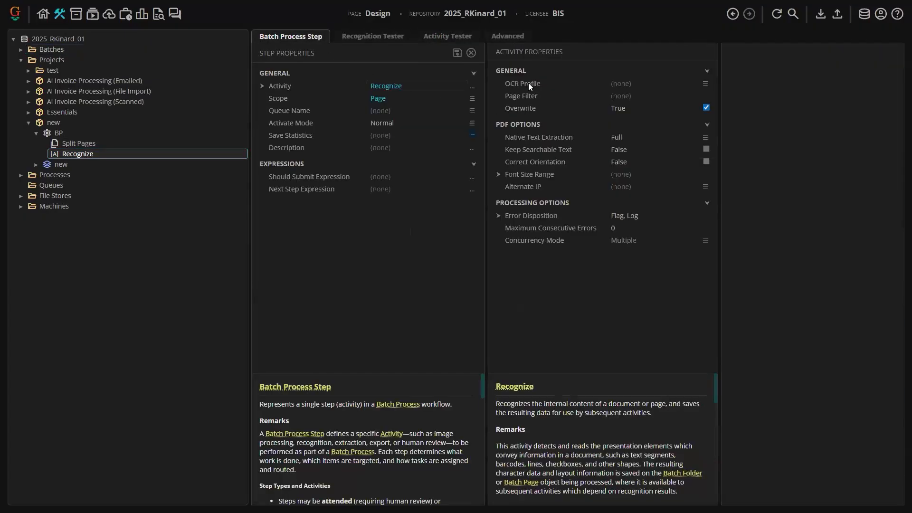
left_click(705, 84)
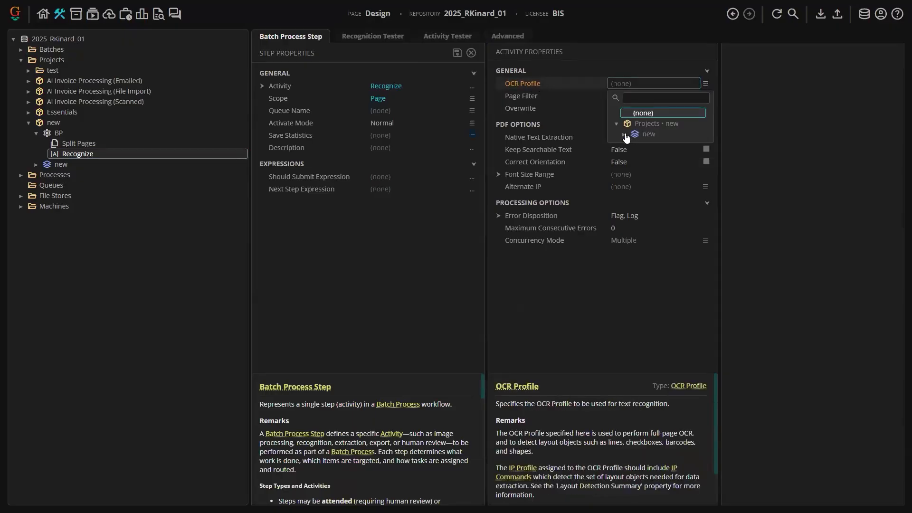
left_click(745, 141)
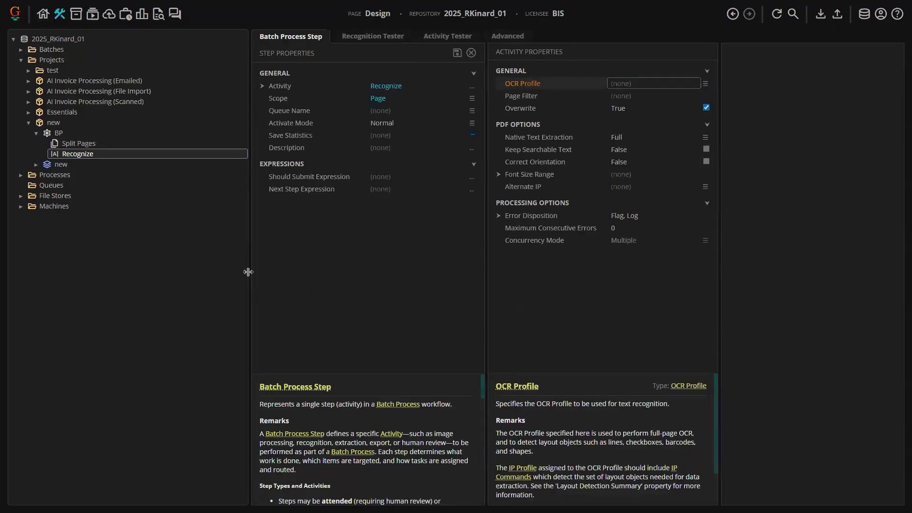
- Add an OCR Profile named OCRP to the new project
right_click(55, 124)
mouse_move(109, 131)
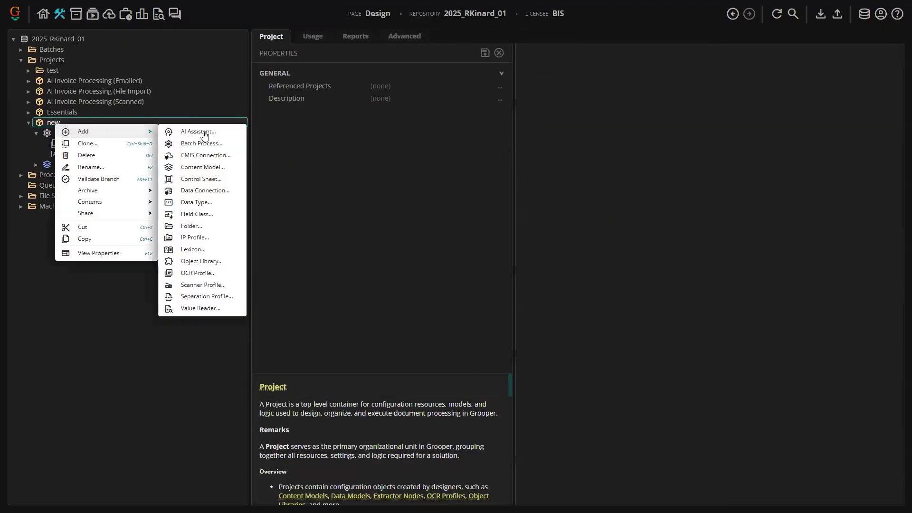
left_click(207, 272)
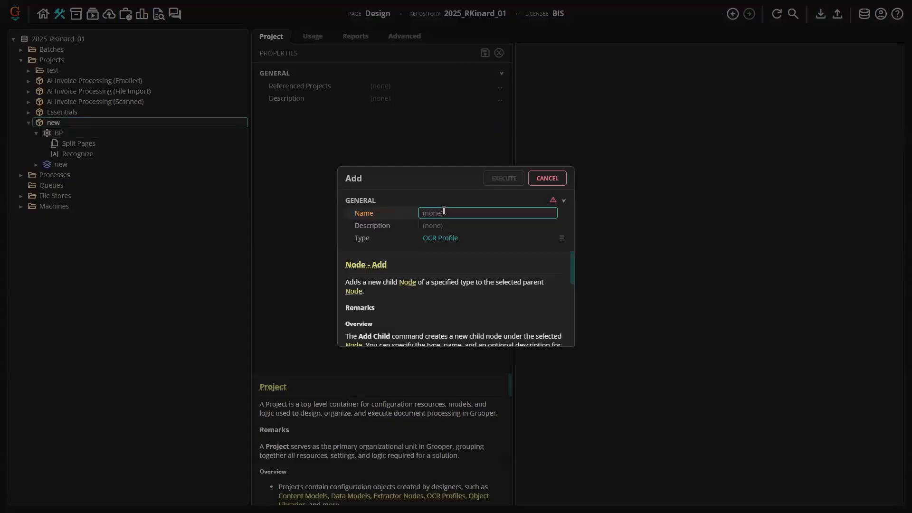
type("OCRP")
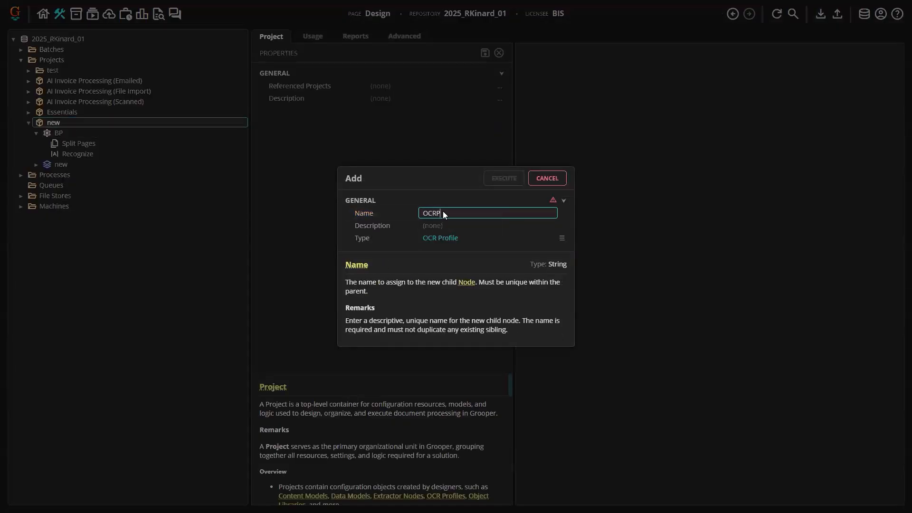
key("Return")
- Assign OCRP as the OCR Profile of BP's Recognize step, save the step, and open the OCRP profile
left_click(95, 154)
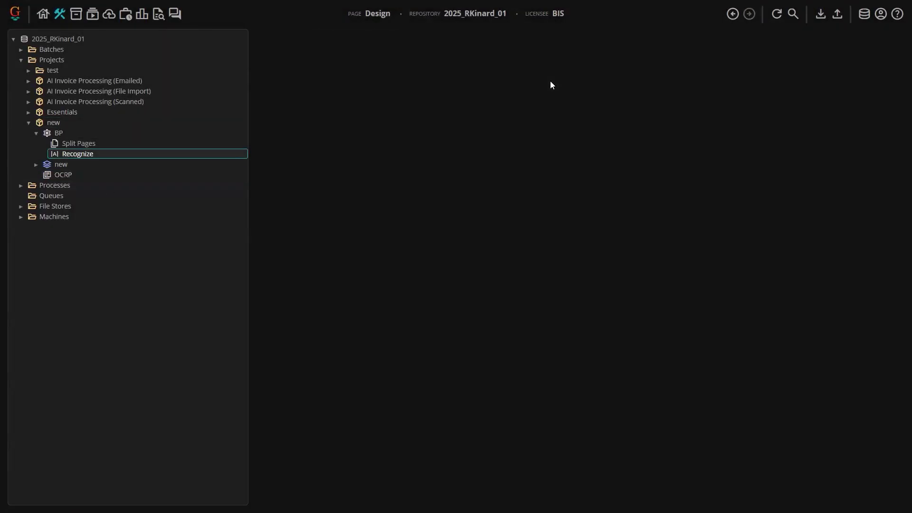
left_click(657, 144)
left_click(458, 53)
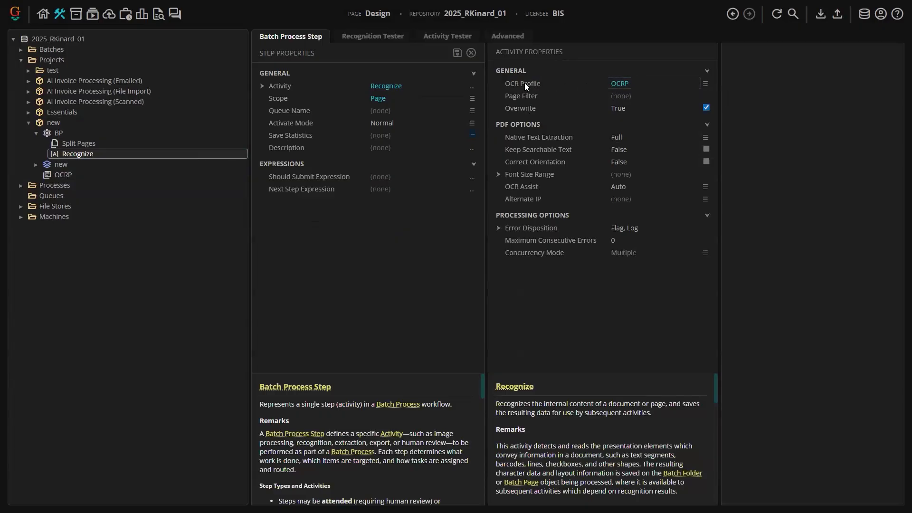
double_click(621, 85)
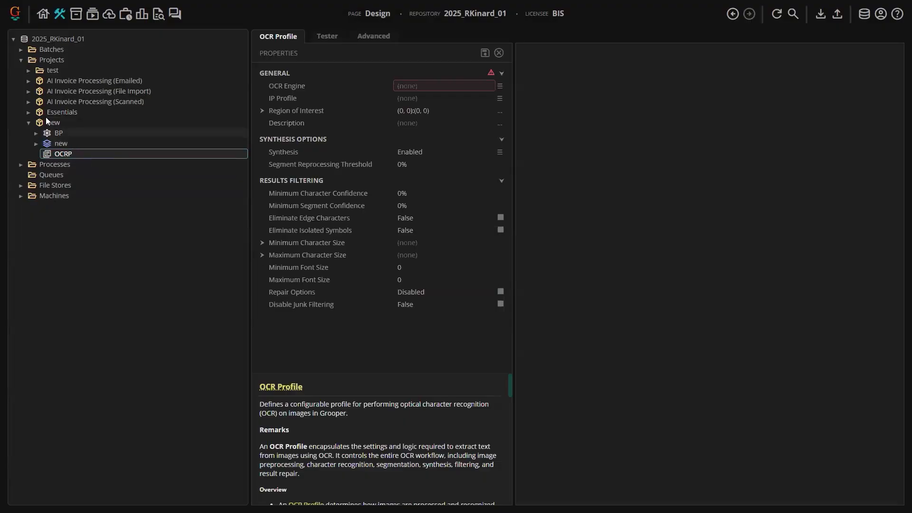
- Open the Test batch Invoice Processing and inspect its invoice document's viewer, properties and stored files
left_click(20, 49)
left_click(28, 71)
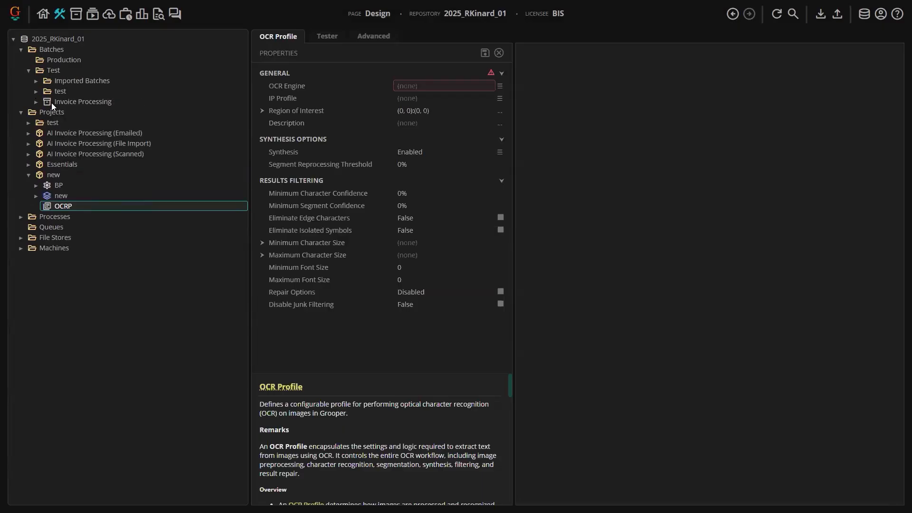
left_click(82, 101)
left_click(309, 37)
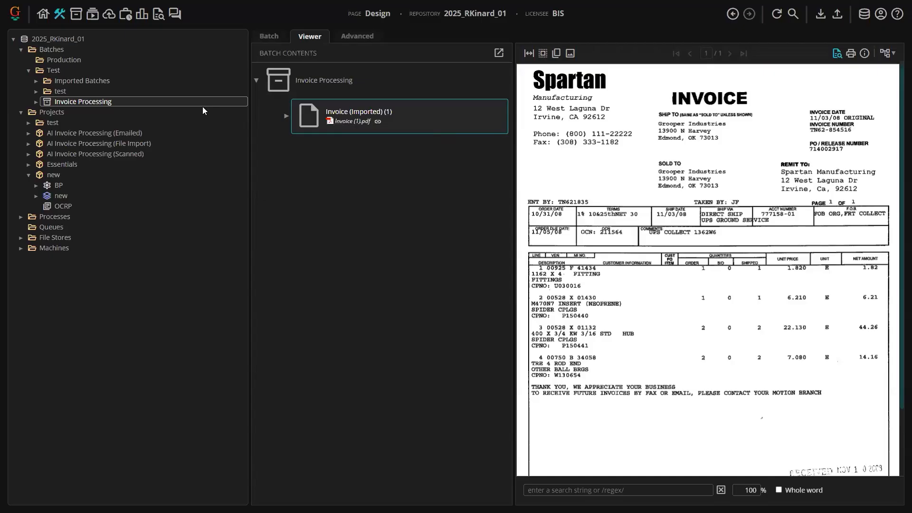
left_click(36, 102)
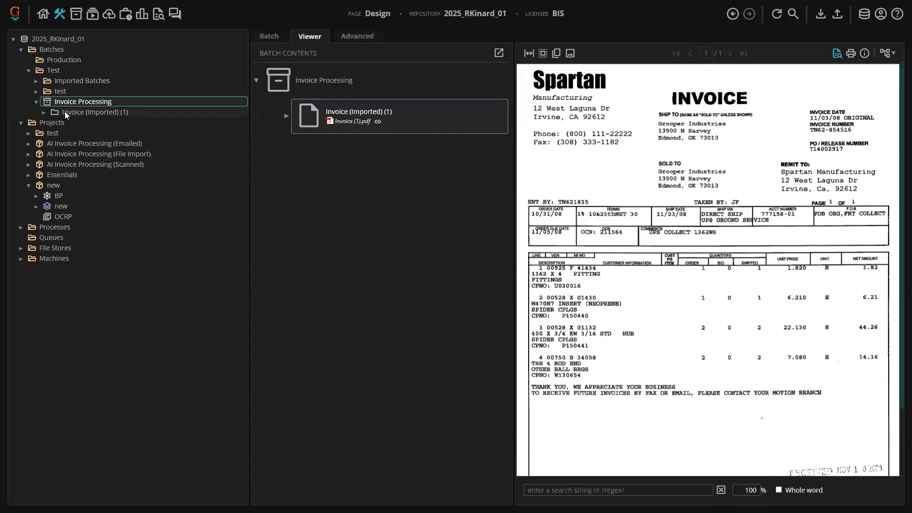
left_click(64, 112)
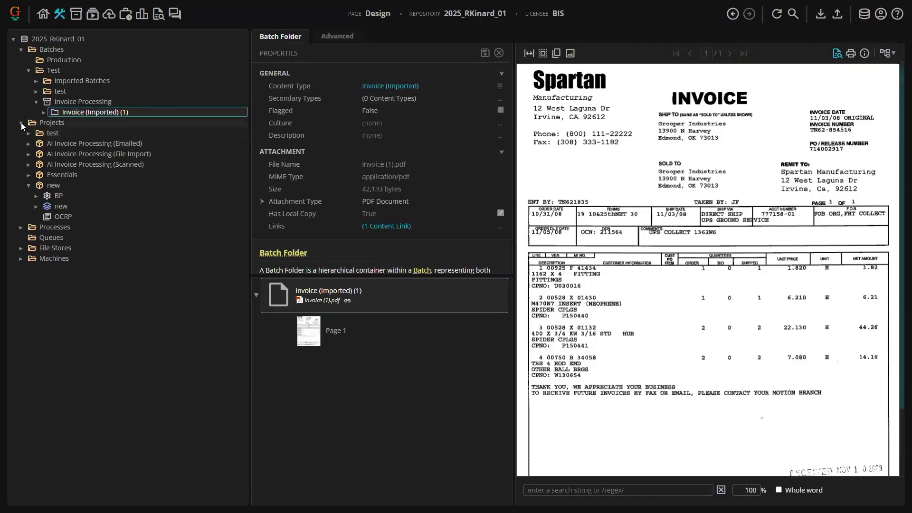
left_click(20, 123)
left_click(341, 37)
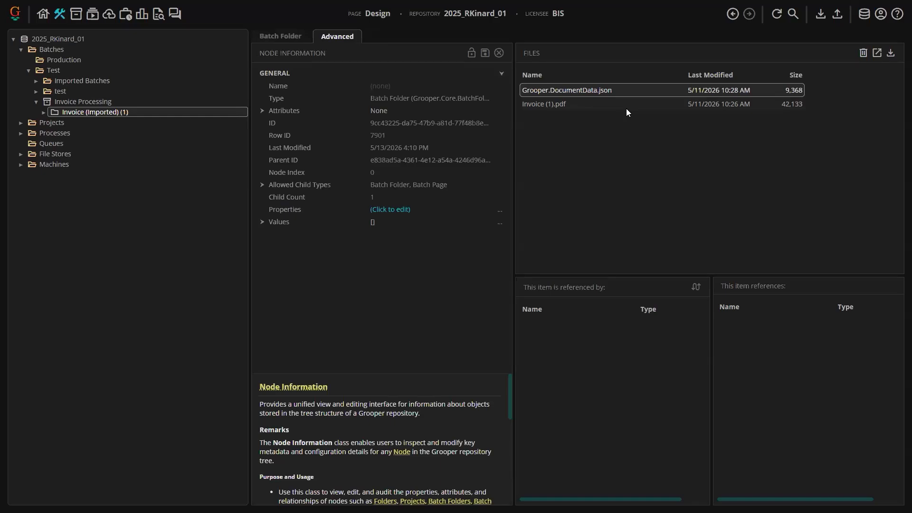
left_click(279, 37)
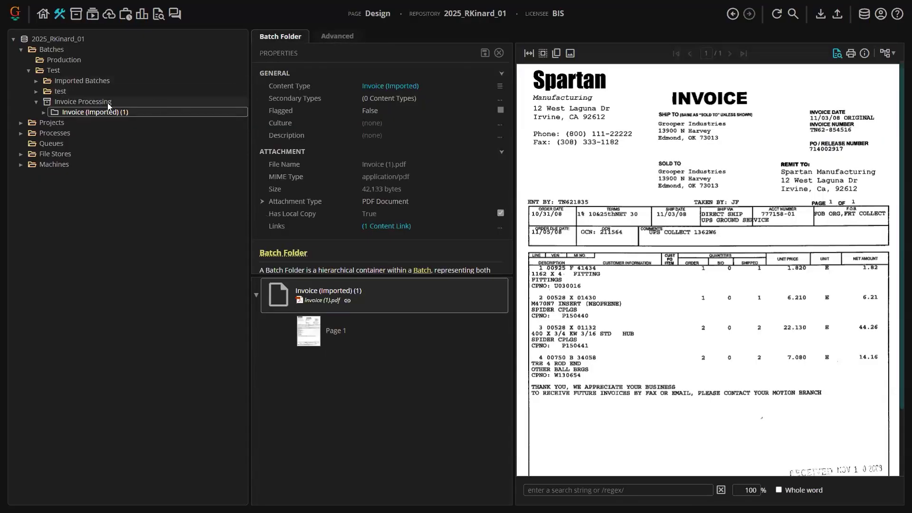
left_click(154, 101)
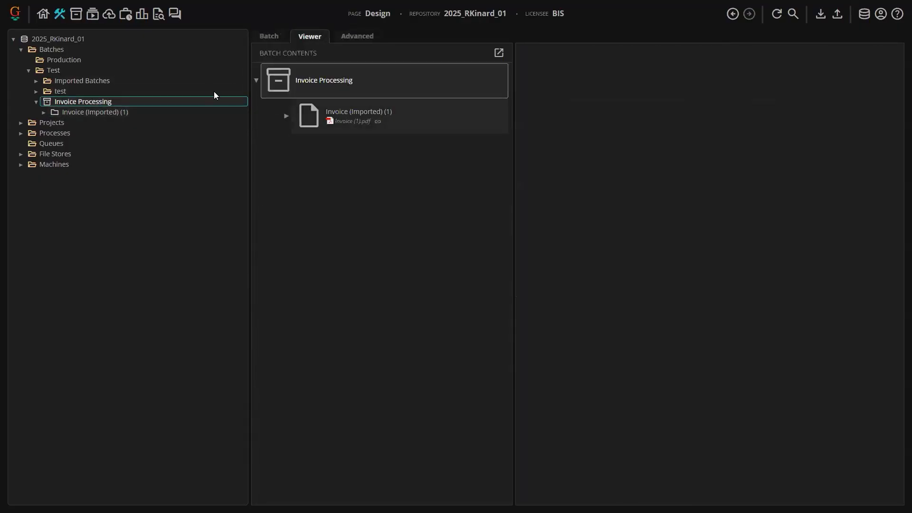
left_click(351, 122)
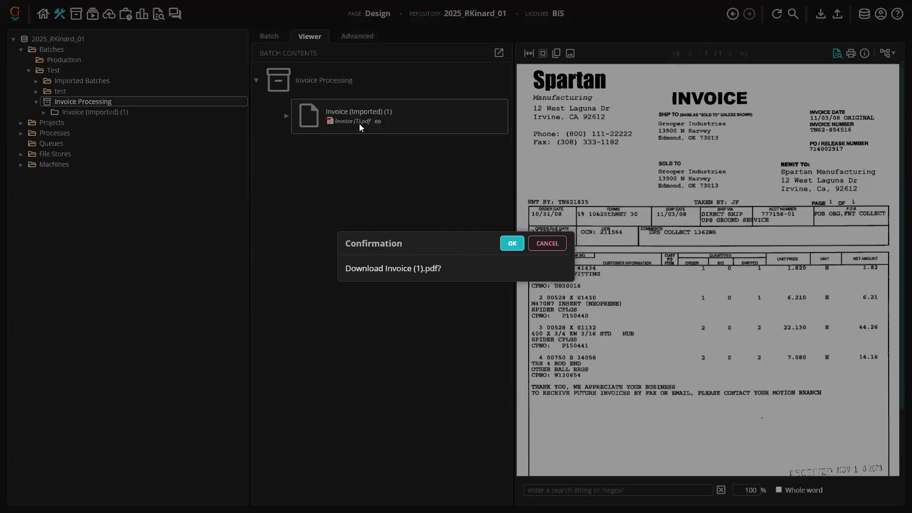
left_click(546, 243)
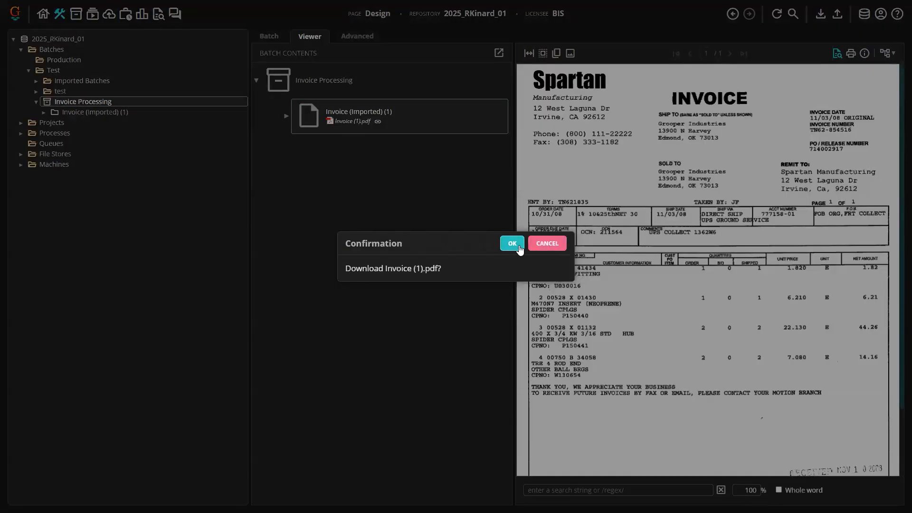
left_click(546, 243)
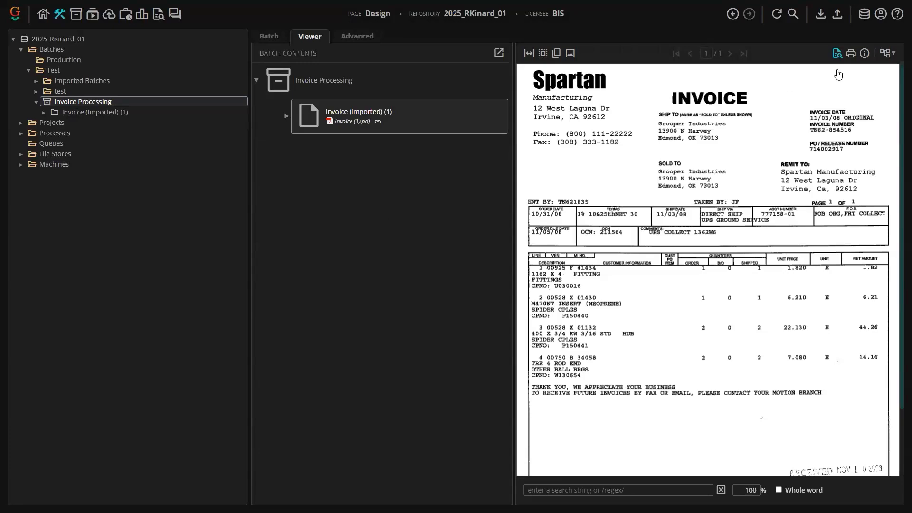
- Switch the batch viewer to show the invoice's child pages and display Page 1
left_click(886, 55)
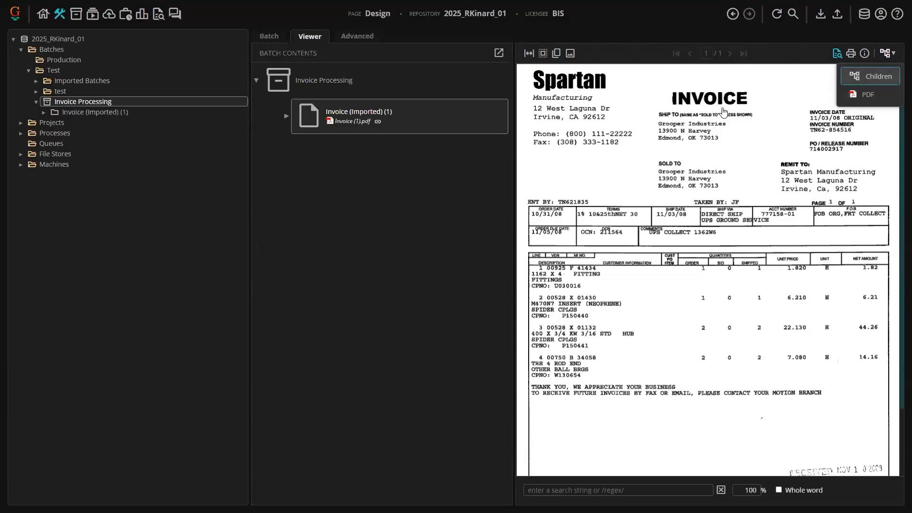
left_click(286, 116)
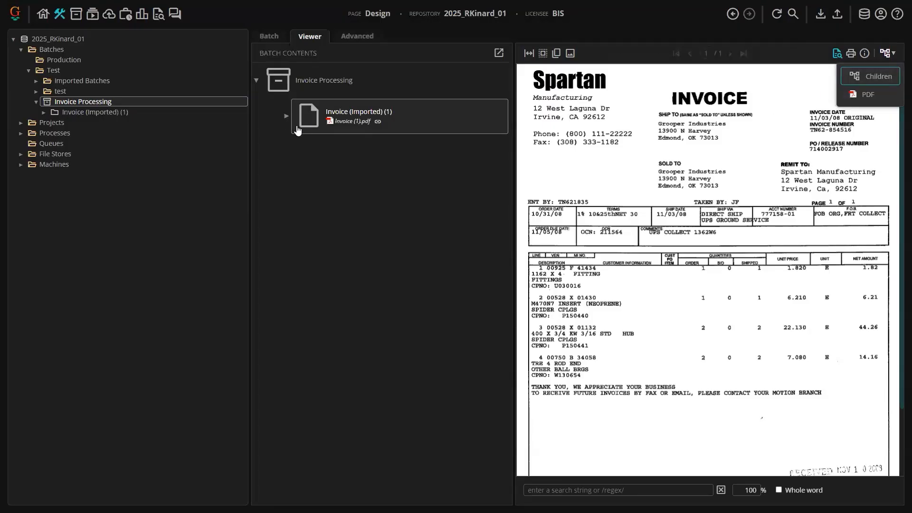
left_click(891, 54)
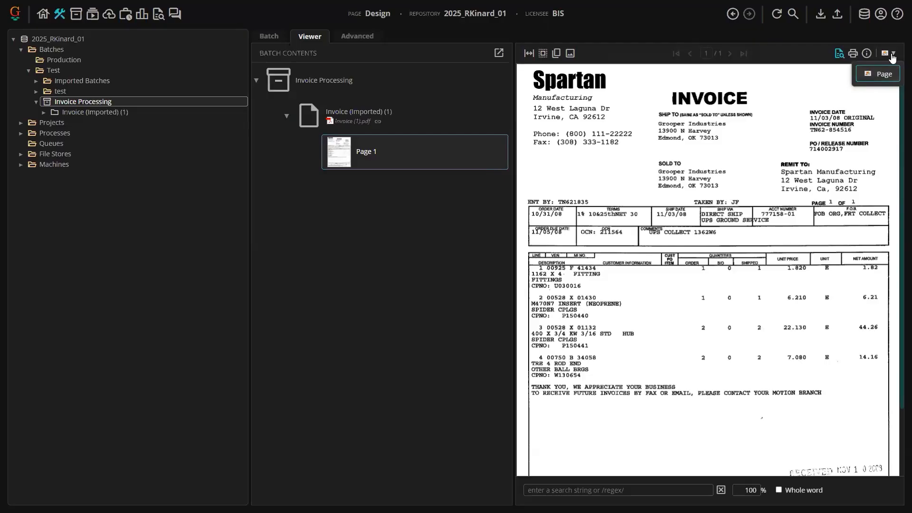
left_click(348, 196)
- Compare BP's Recognize step with the Recognize step of Invoices File Import Process in AI Invoice Processing (File Import)
left_click(21, 122)
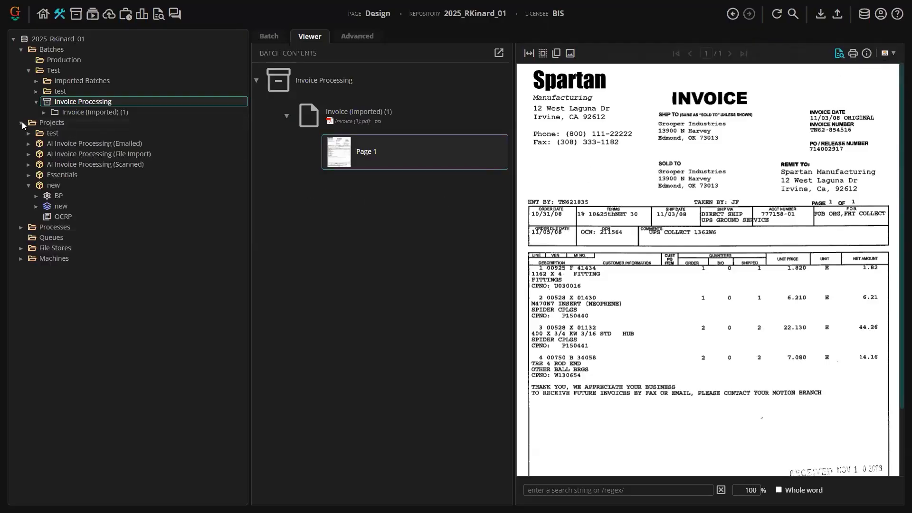
left_click(57, 198)
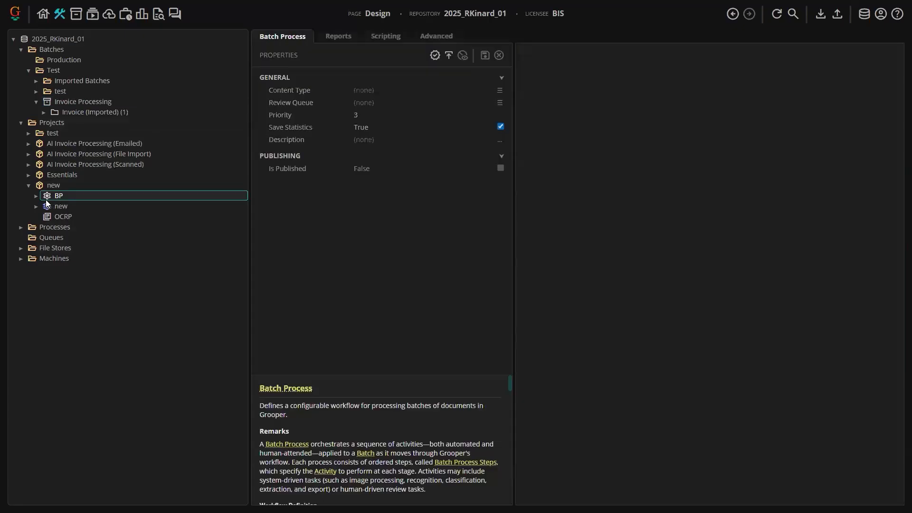
left_click(36, 197)
left_click(60, 215)
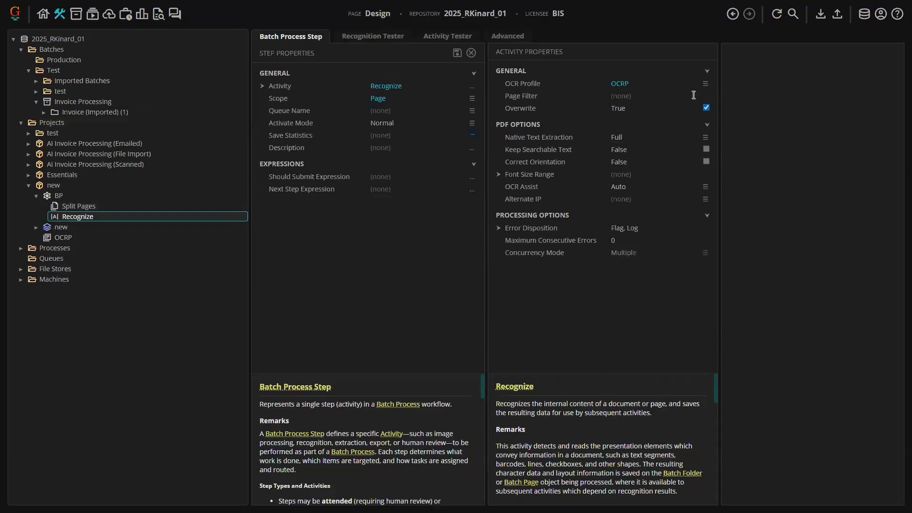
left_click(28, 184)
left_click(29, 154)
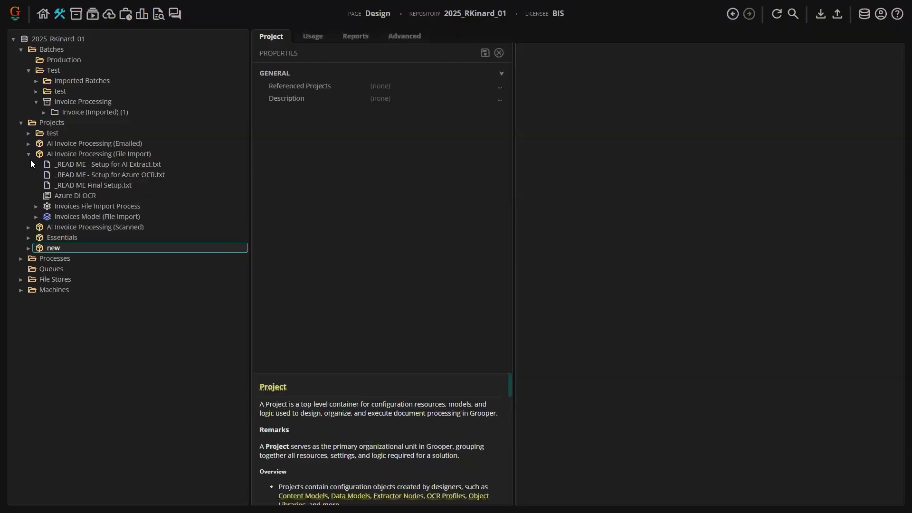
left_click(37, 207)
left_click(72, 228)
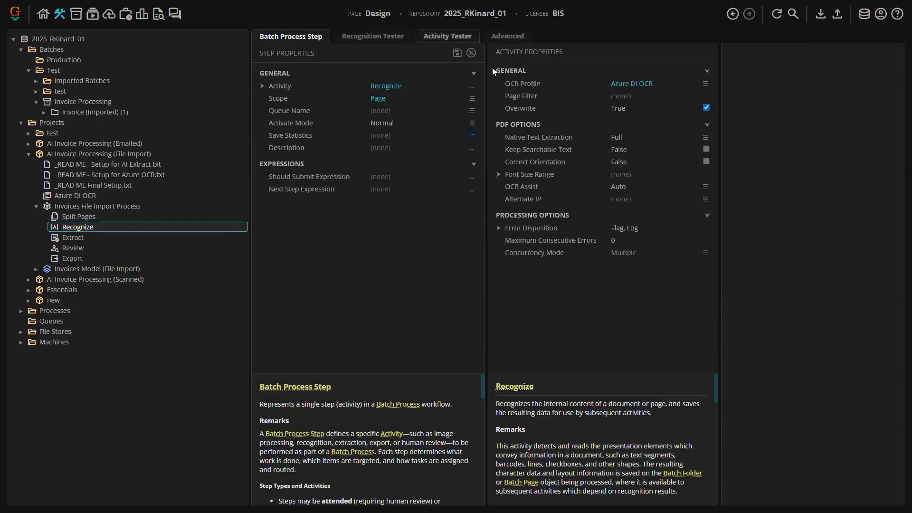
- Run the Recognize activity on the test batch's invoice document in the Activity Tester
left_click(442, 34)
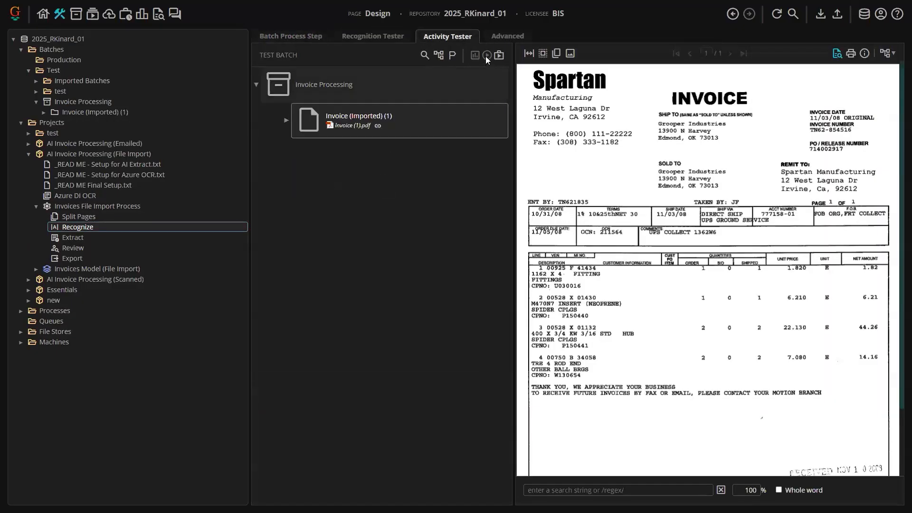
left_click(286, 120)
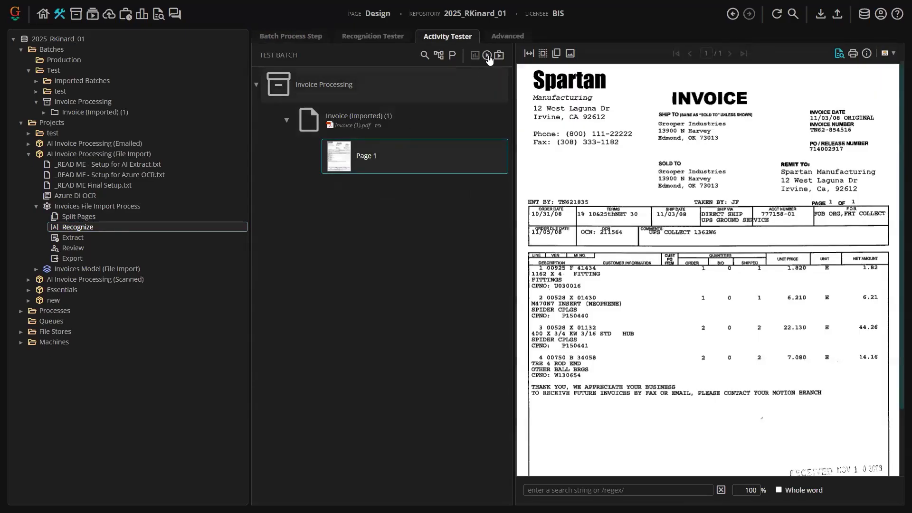
left_click(487, 55)
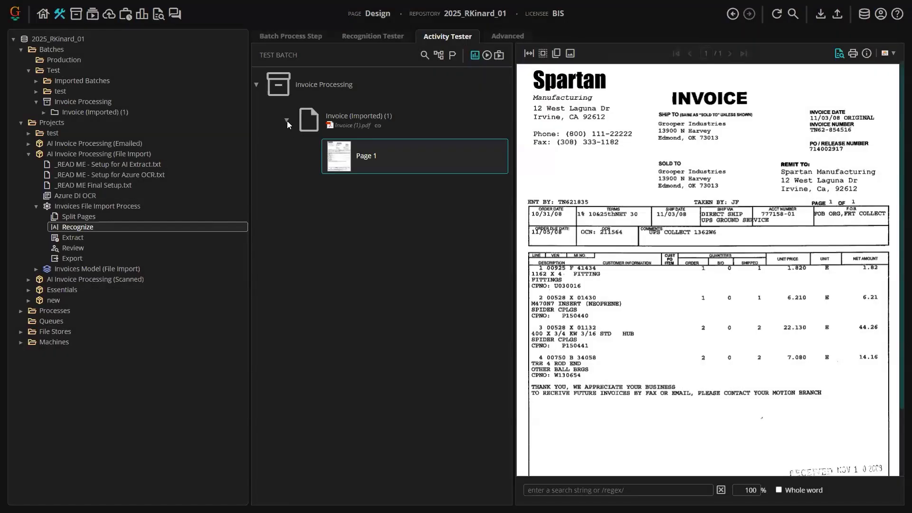
left_click(286, 120)
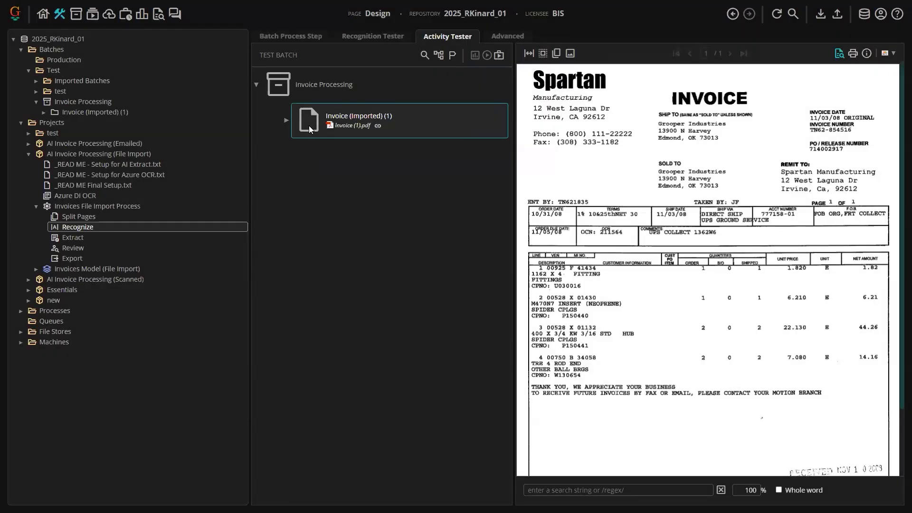
- Switch the document viewer to PDF and then Text mode to read the recognized invoice text
left_click(885, 53)
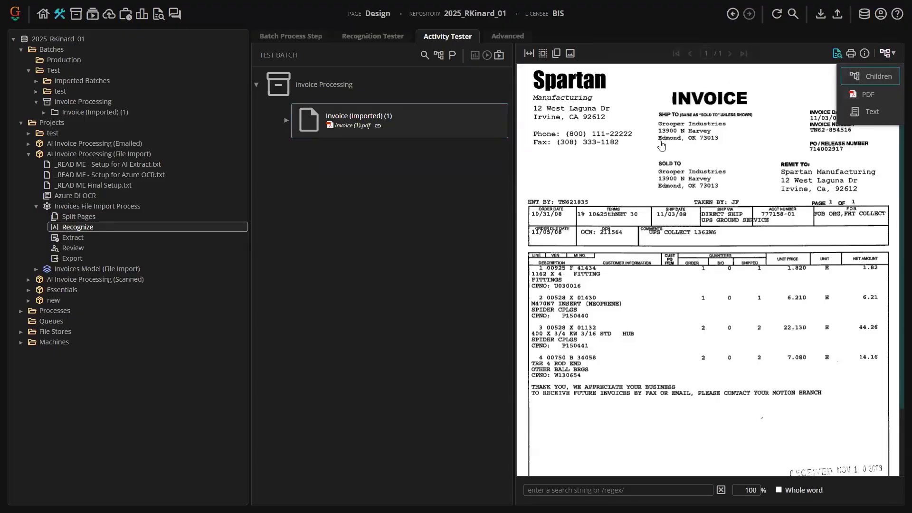
left_click(872, 76)
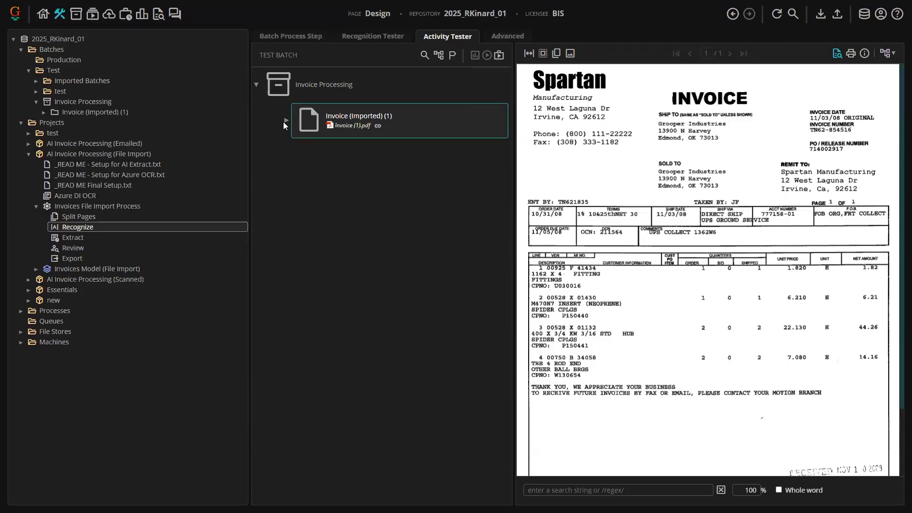
left_click(379, 156)
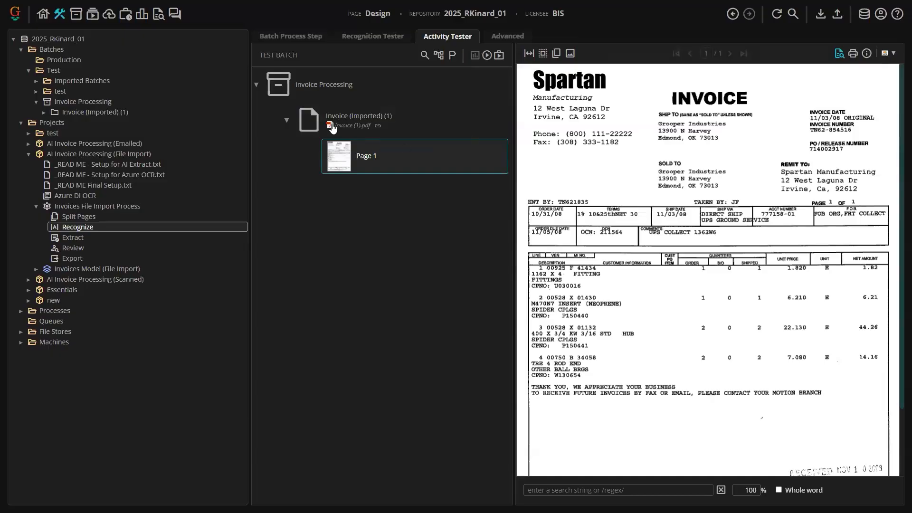
left_click(306, 118)
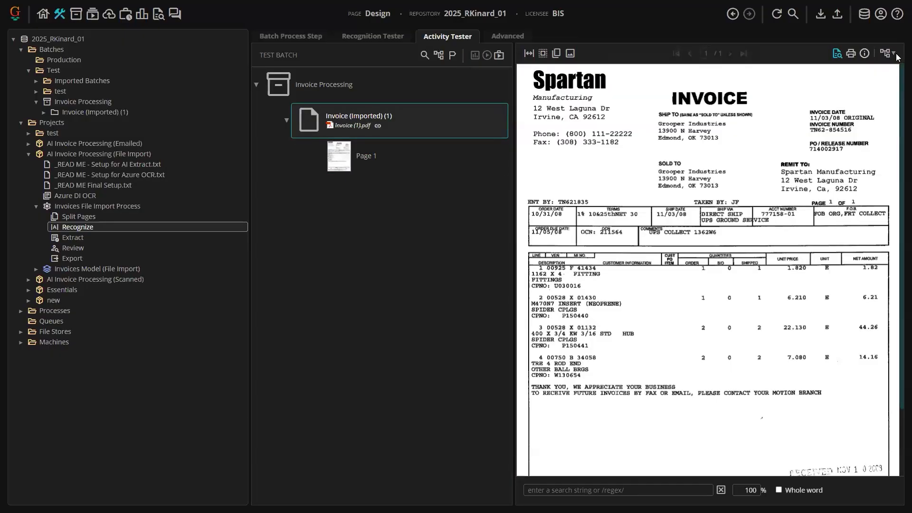
left_click(350, 161)
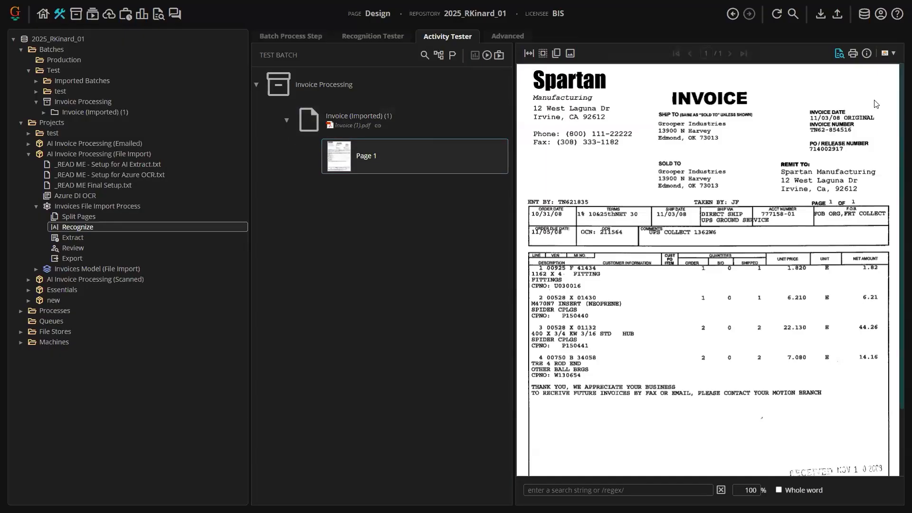
left_click(887, 53)
left_click(876, 90)
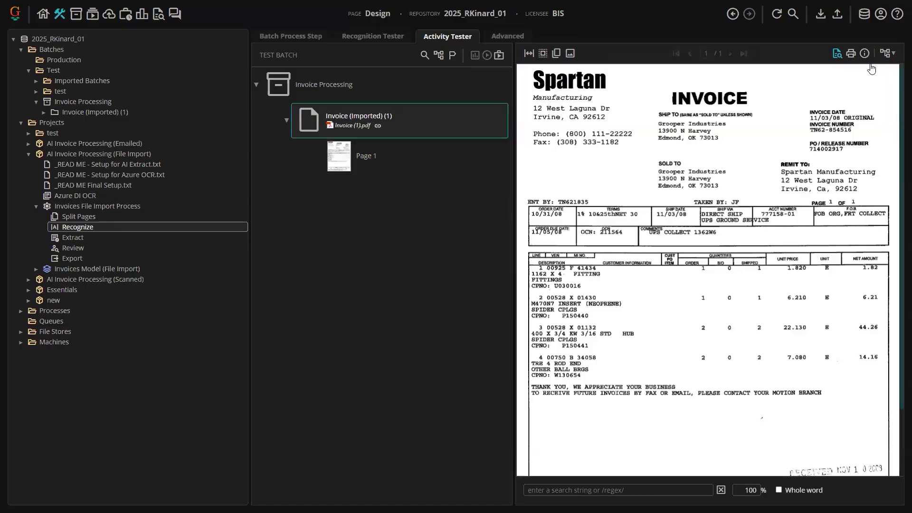
left_click(886, 52)
left_click(869, 112)
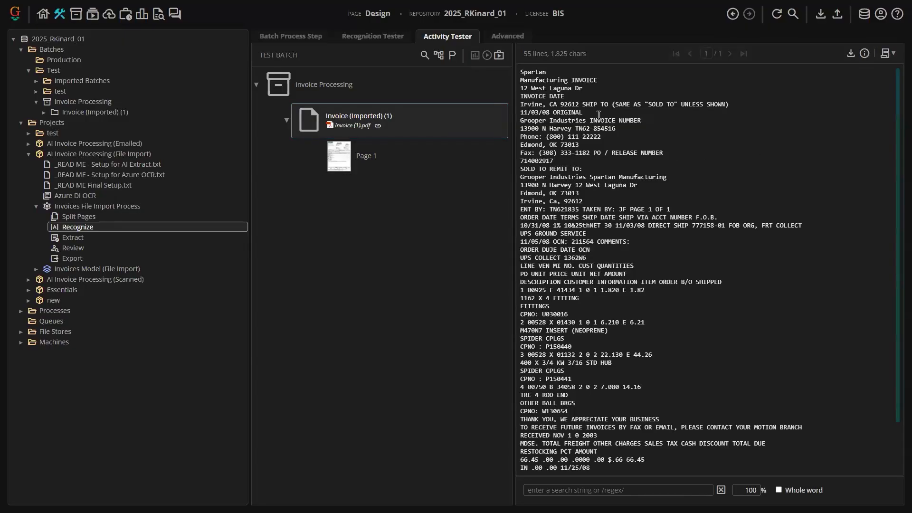
left_click_drag(566, 126, 666, 363)
left_click(667, 358)
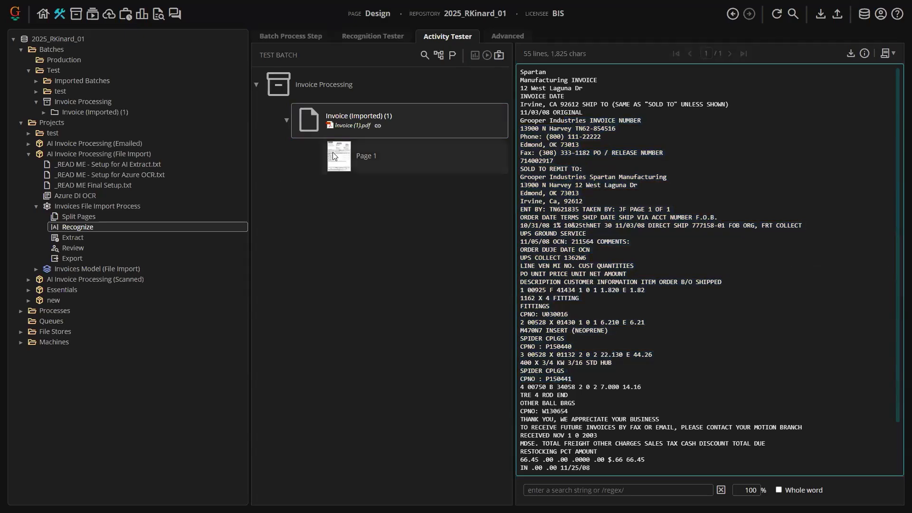
- Display Page 1 with the recognition layout overlay and scroll through the page
left_click(347, 155)
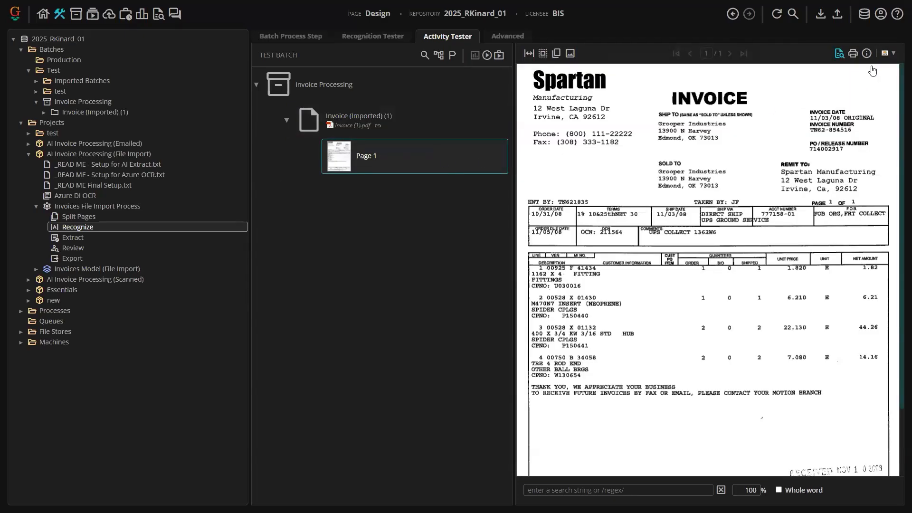
left_click(888, 54)
left_click(873, 110)
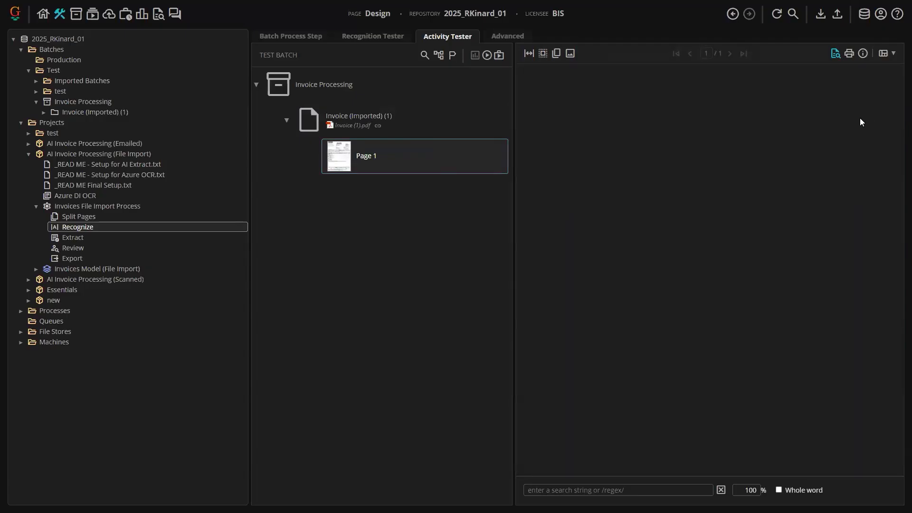
scroll(735, 232, "down", 3)
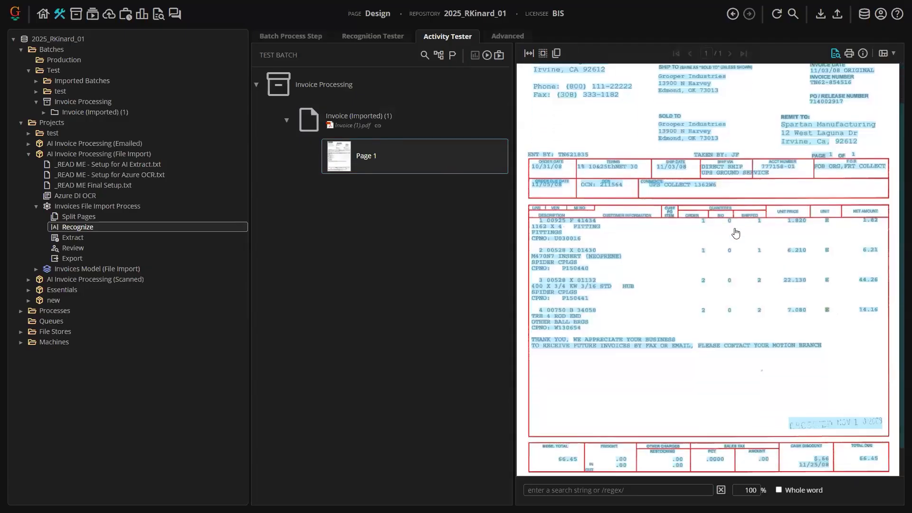
- Scroll back to the top of the recognized page and select the invoice document in the test batch
scroll(729, 211, "up", 3)
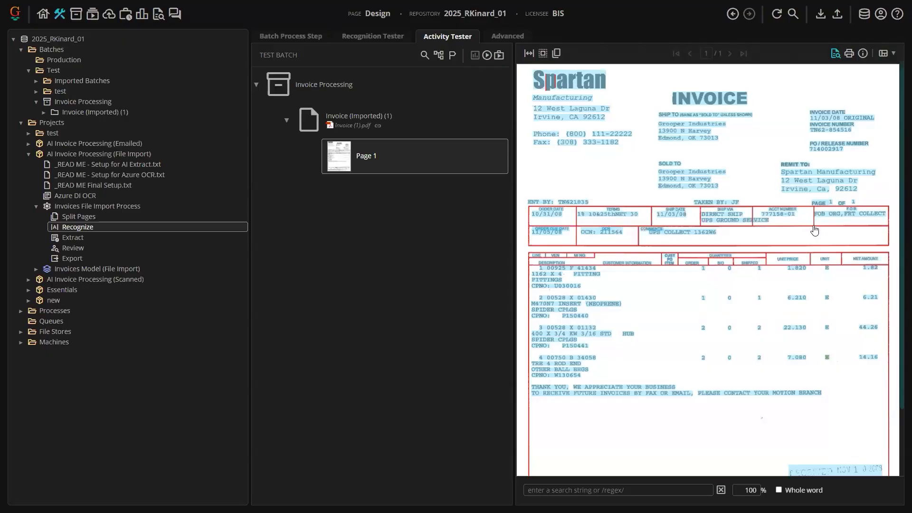
left_click(886, 53)
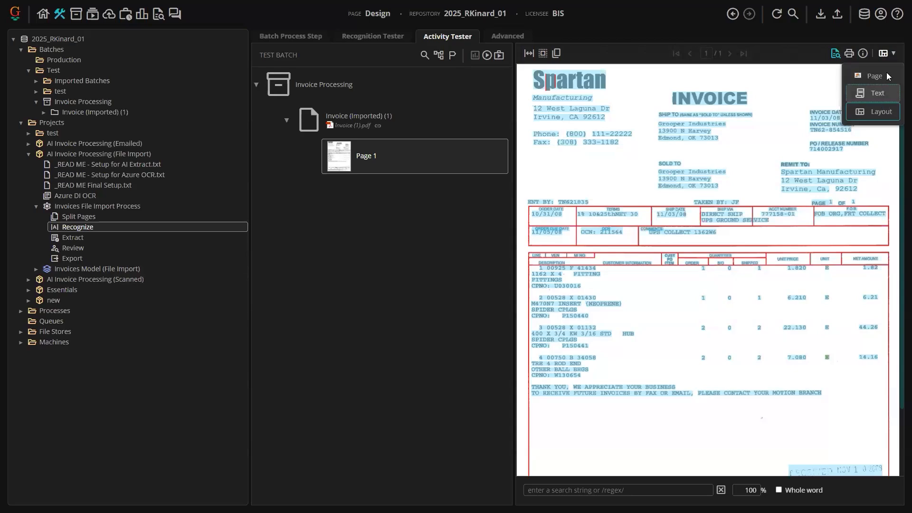
left_click(429, 126)
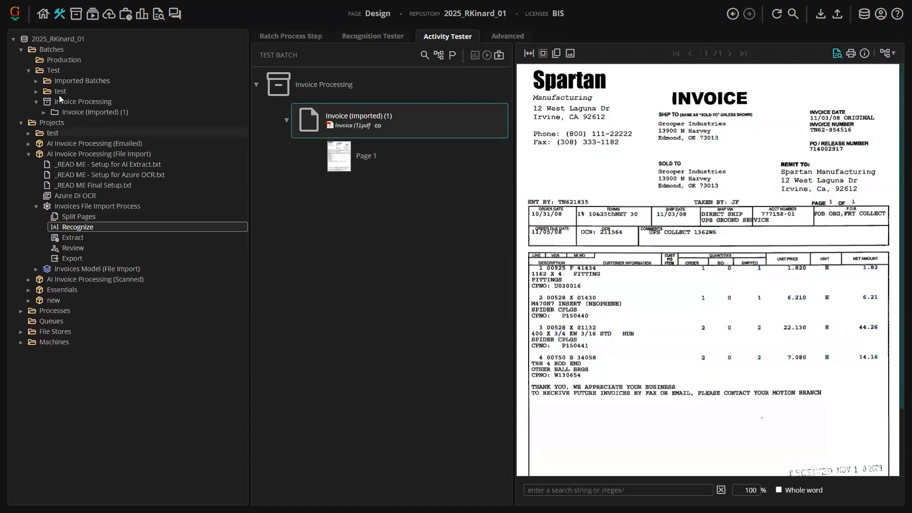
- Open the repository root's search indexes list and jump to the content model behind constitution_index_chunked
left_click(58, 39)
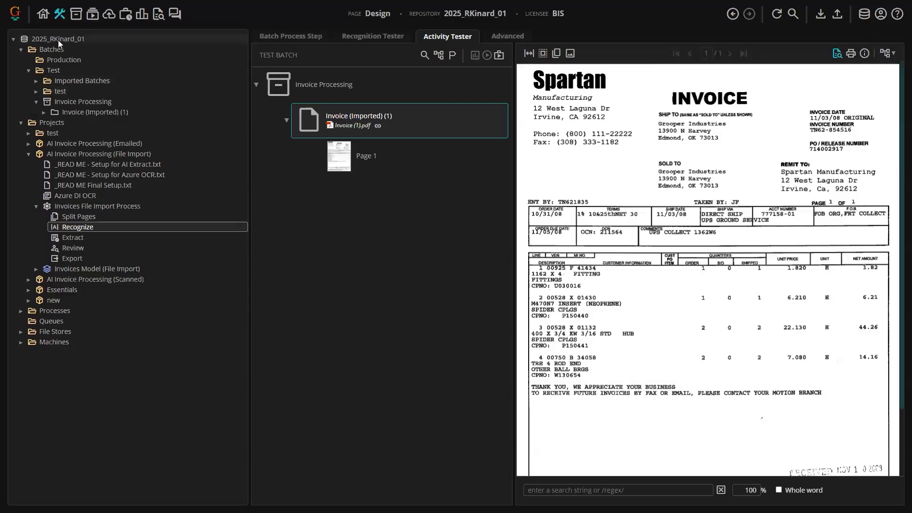
left_click(776, 14)
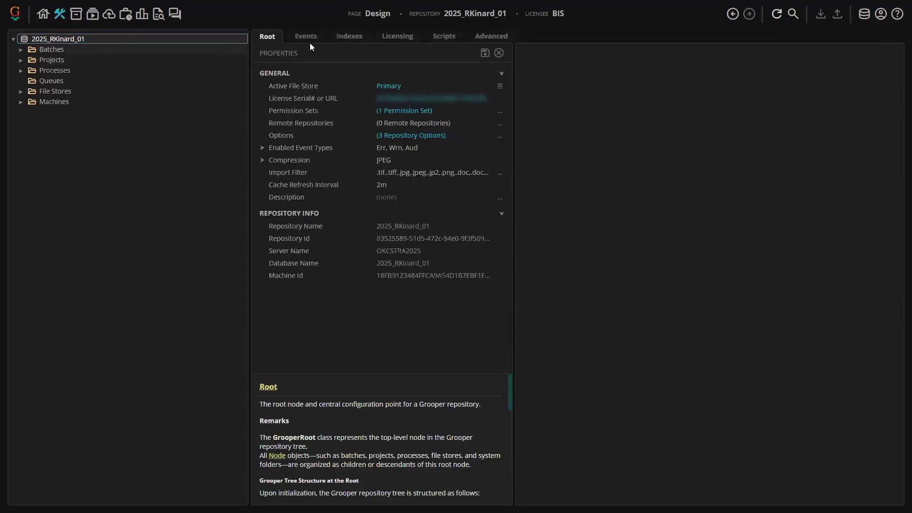
left_click(352, 38)
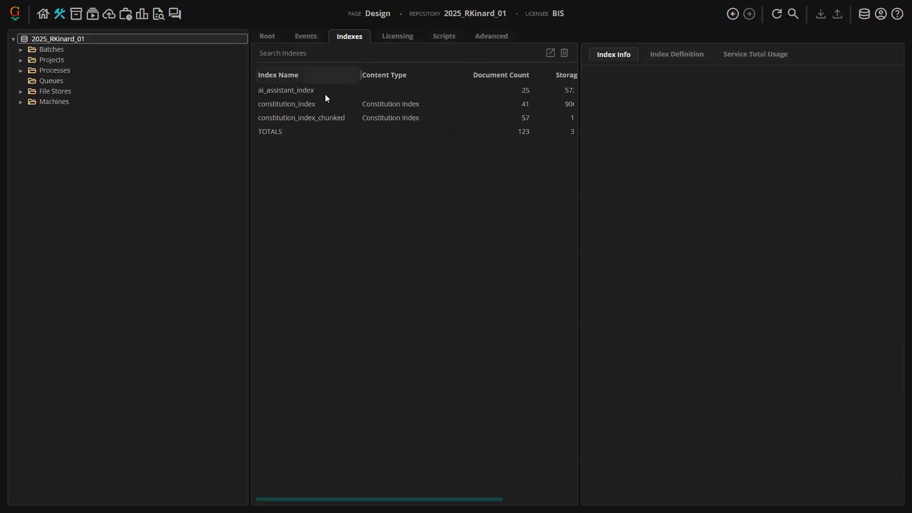
left_click(315, 118)
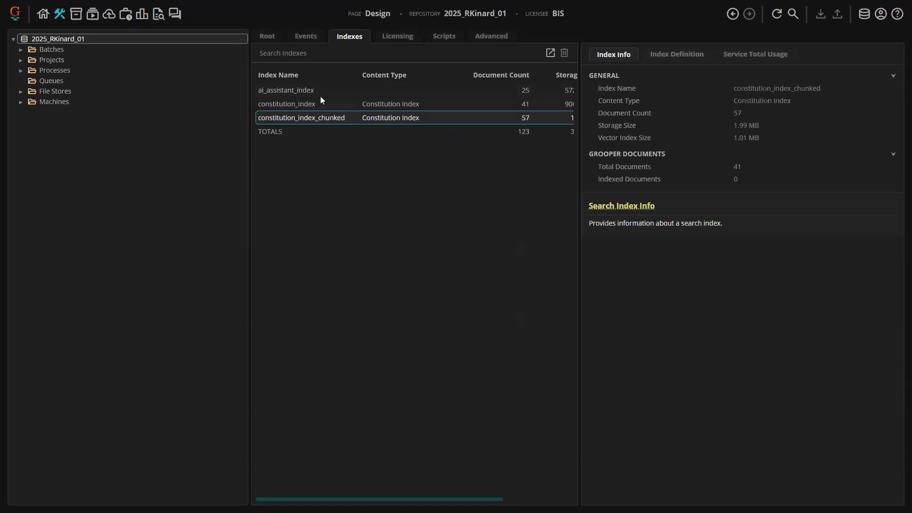
left_click(549, 53)
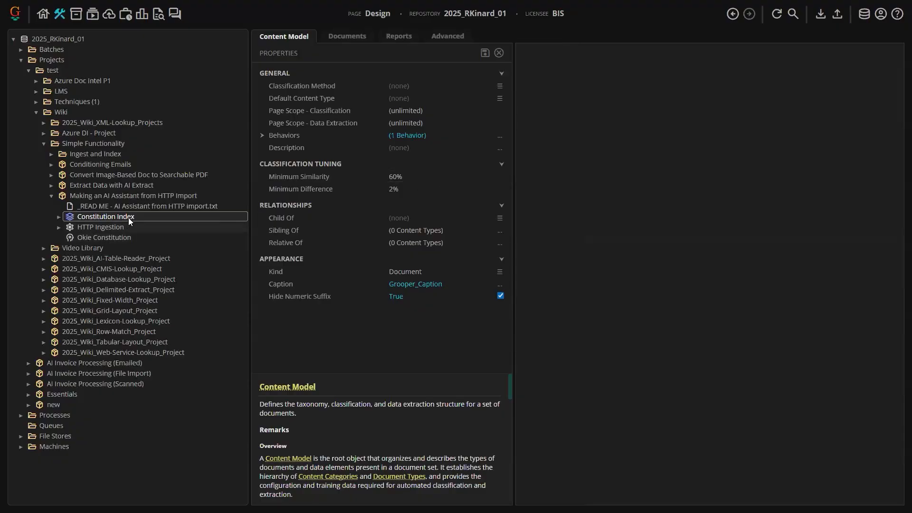
- Review the Constitution Index content model's Indexing Behavior settings and close the Behaviors dialog
left_click(502, 140)
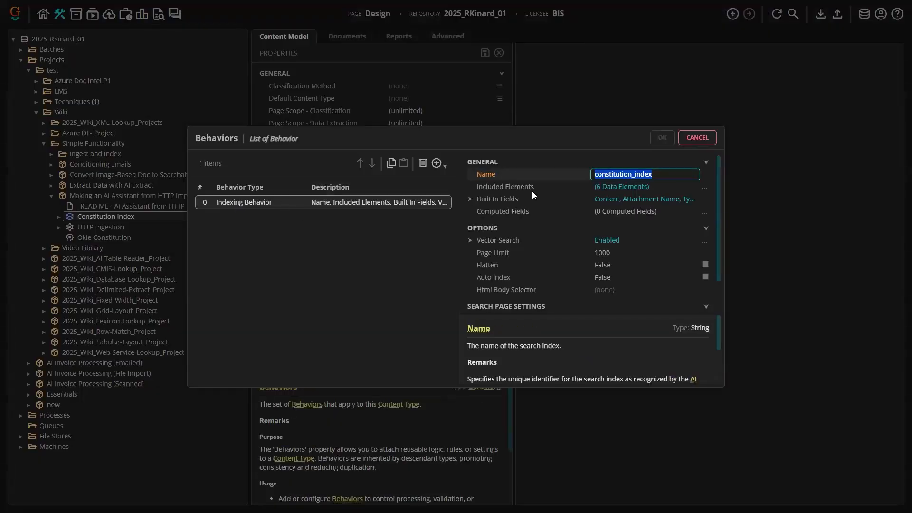
left_click(697, 141)
right_click(173, 218)
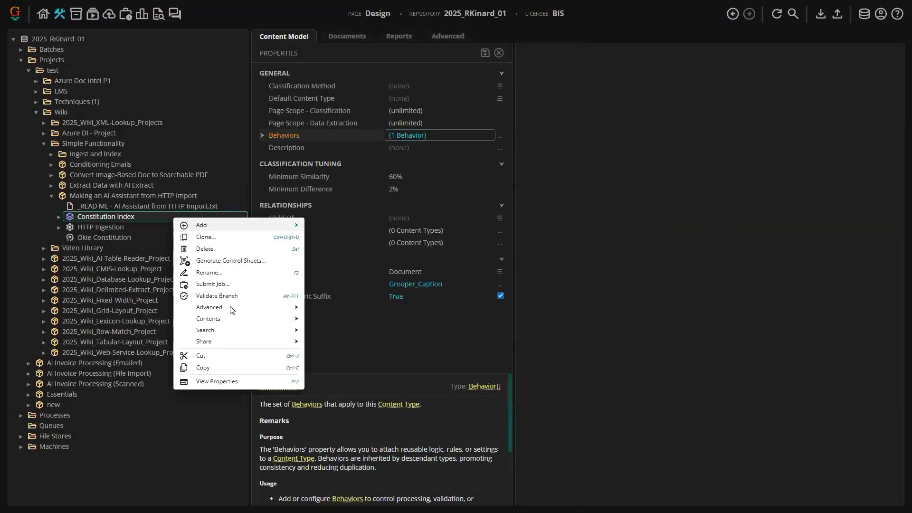
mouse_move(230, 332)
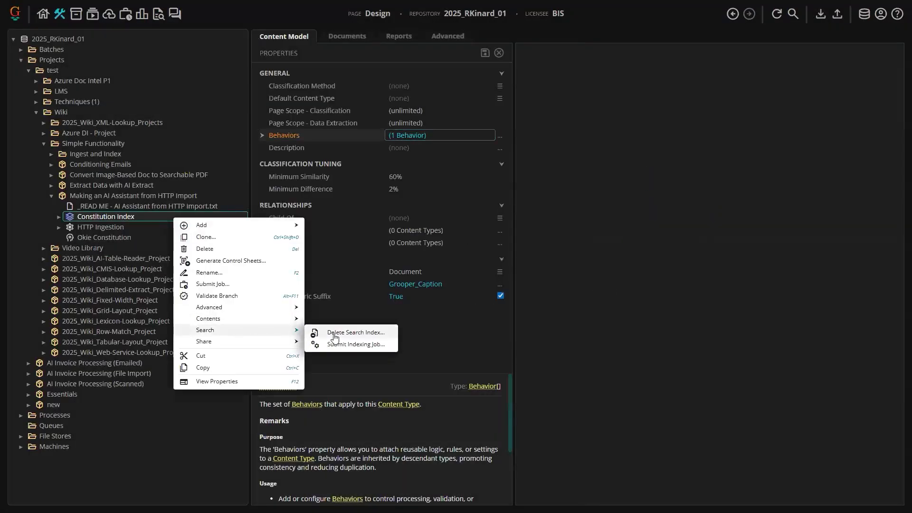
left_click(473, 333)
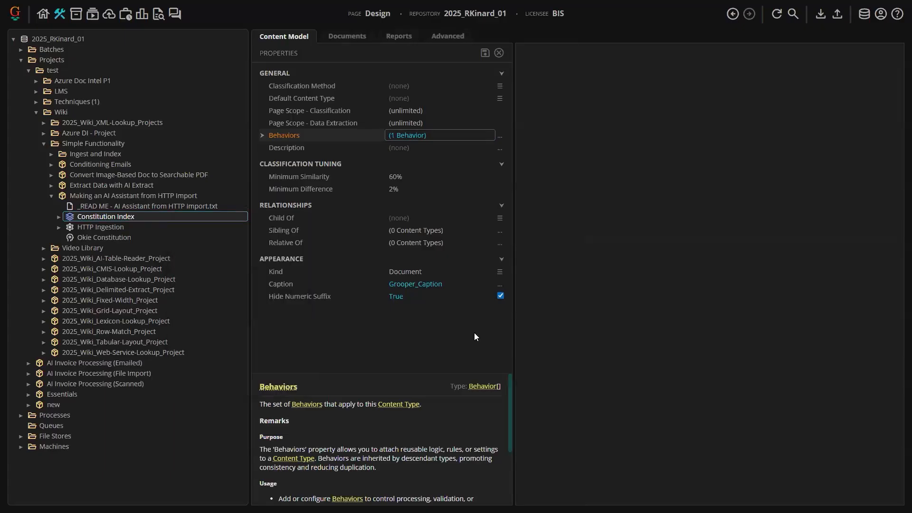
right_click(156, 218)
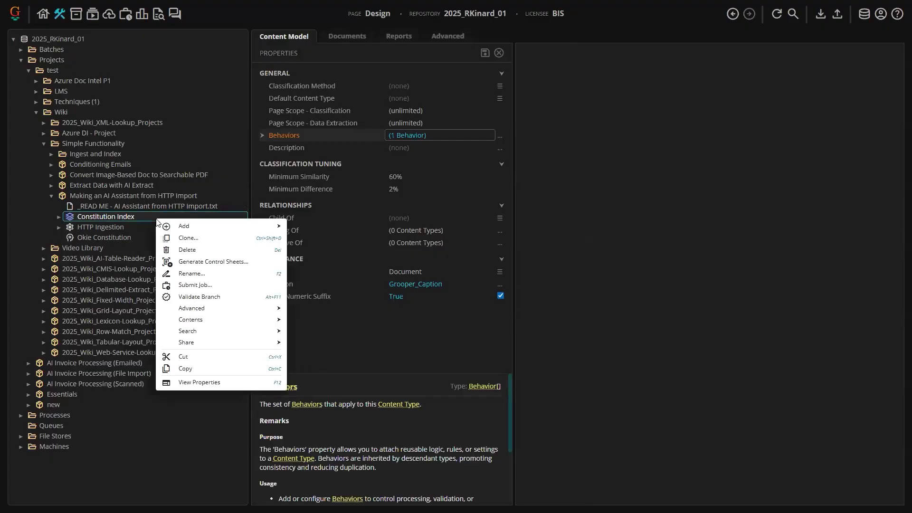
mouse_move(242, 336)
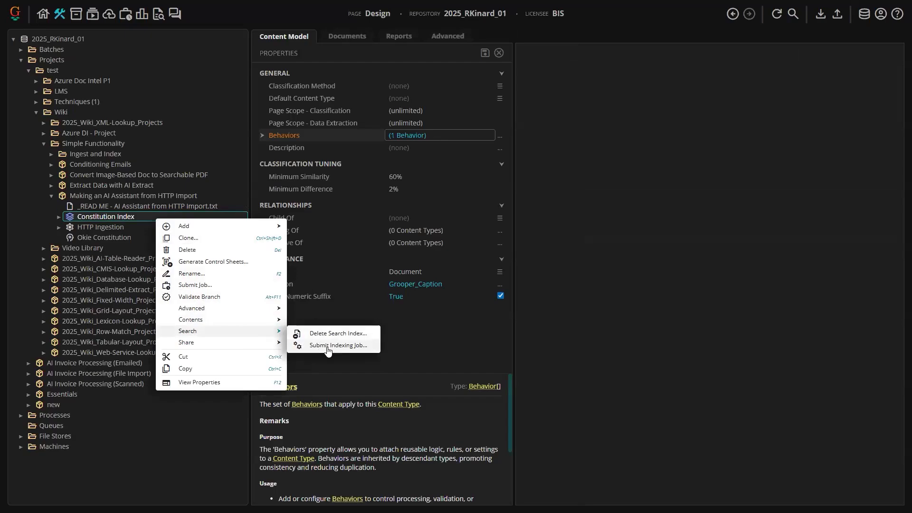
left_click(437, 332)
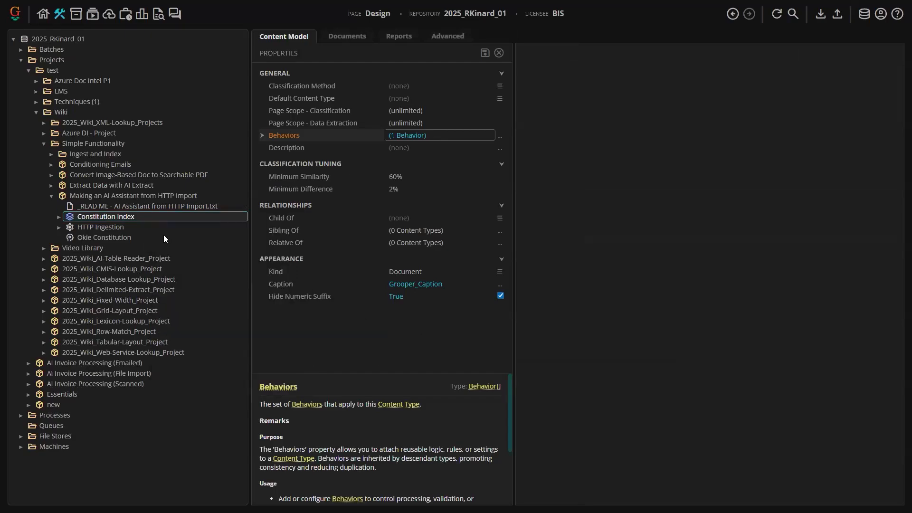
- Submit an indexing job for the Constitution Index content model
right_click(135, 216)
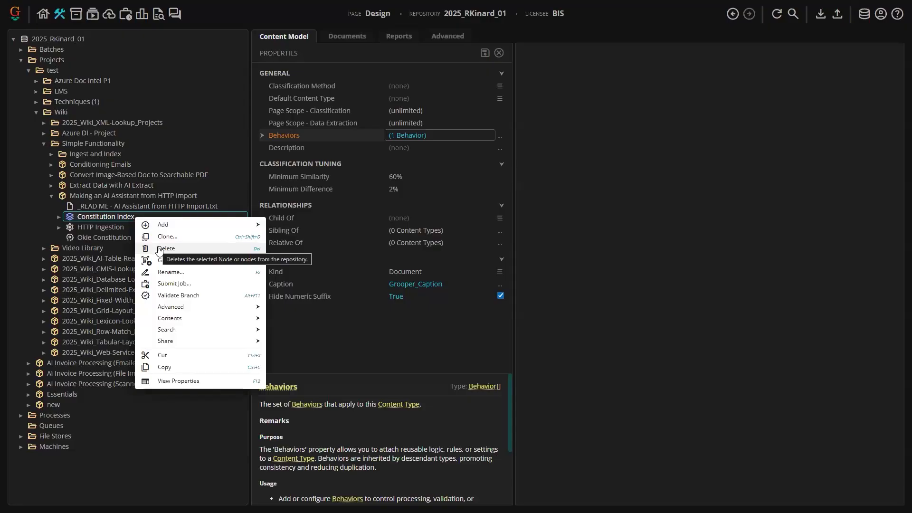
mouse_move(170, 318)
left_click(322, 344)
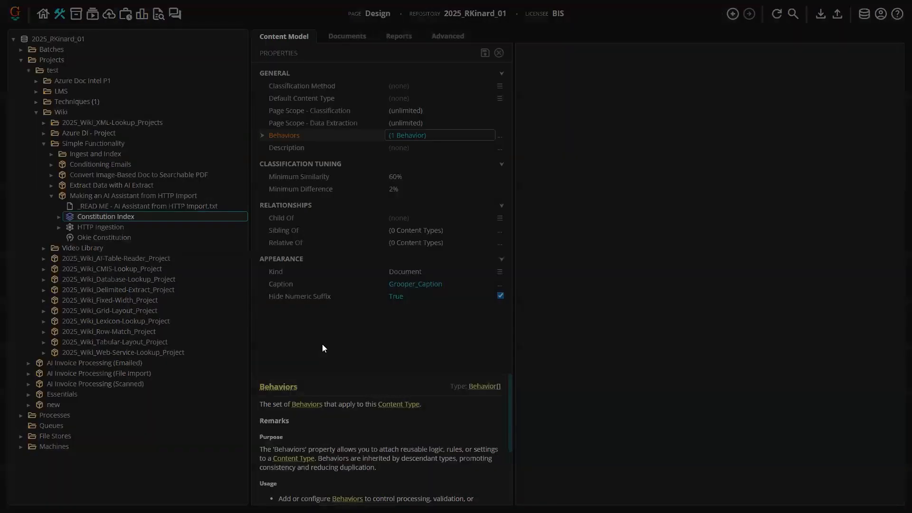
left_click(523, 124)
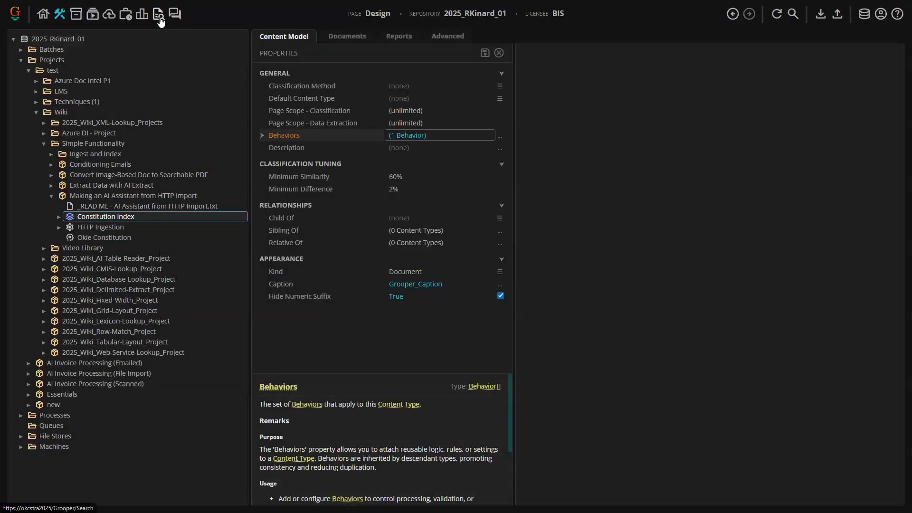
- Check which search indexes are available on the Search page, then return to Design
left_click(159, 14)
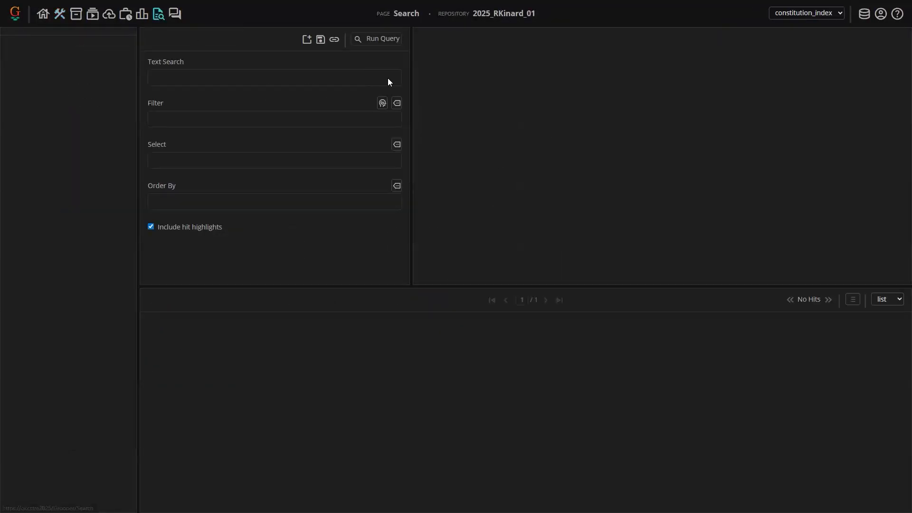
left_click(812, 15)
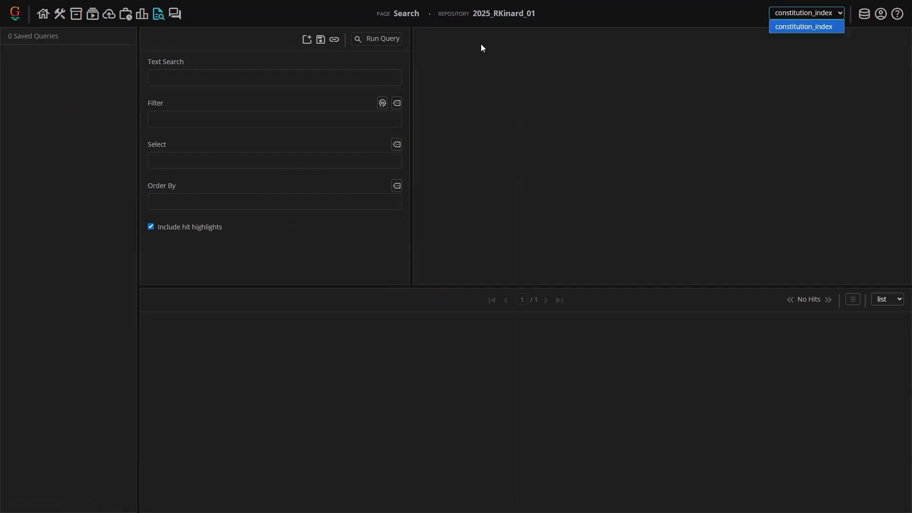
left_click(59, 16)
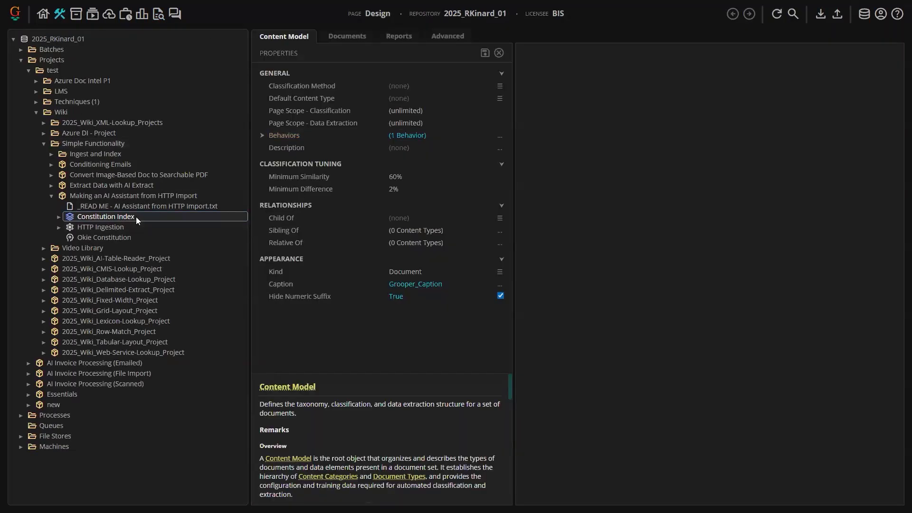
right_click(136, 217)
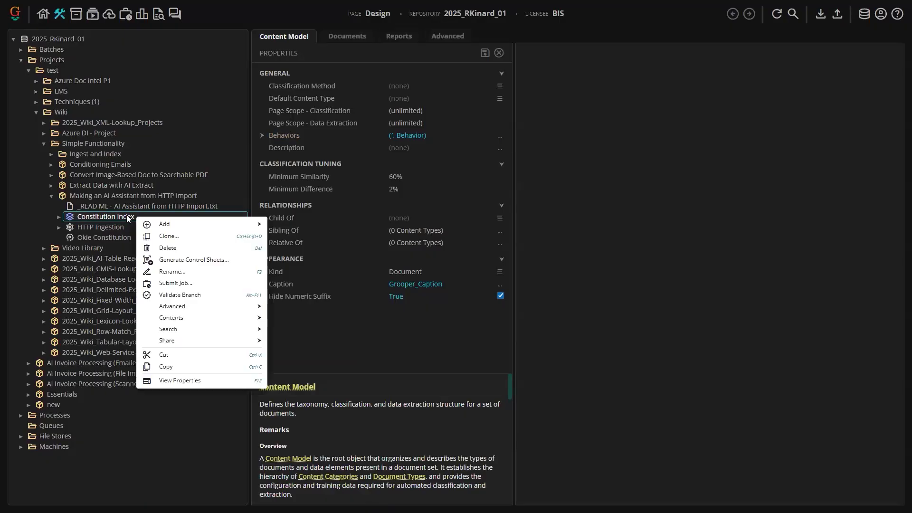
mouse_move(200, 330)
left_click(101, 214)
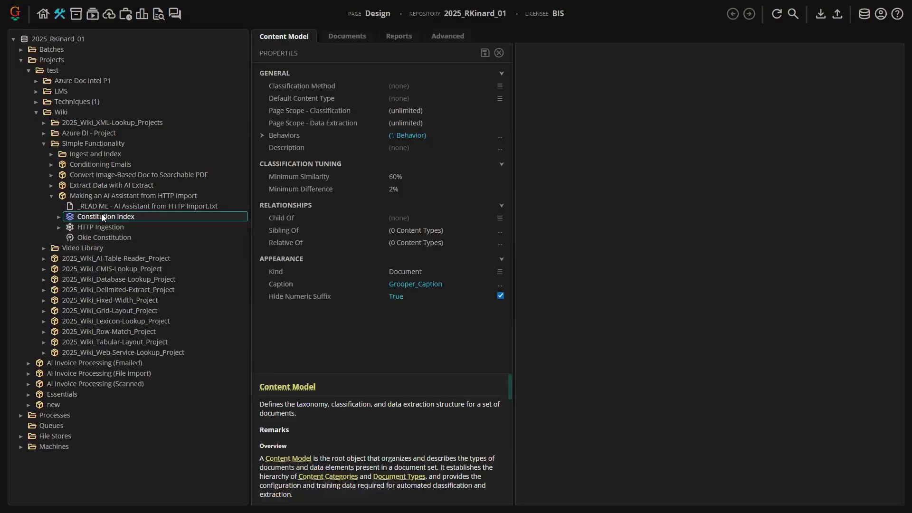
right_click(150, 217)
left_click(142, 216)
- Open the repository root's AISearch.json file and review its index key and value
left_click(72, 38)
left_click(346, 39)
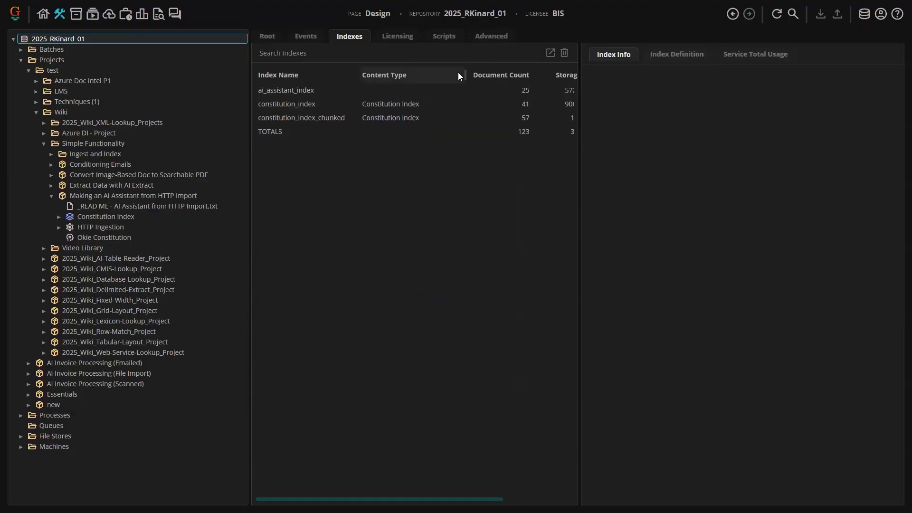
left_click(491, 37)
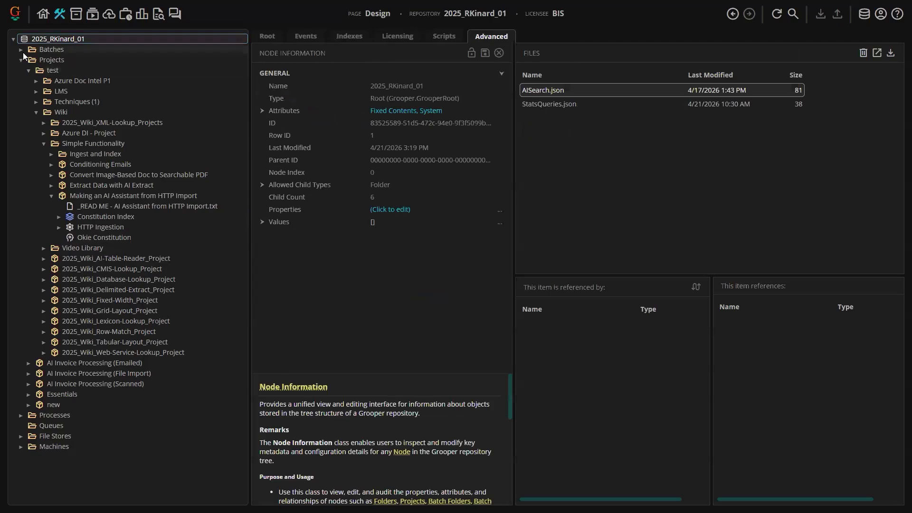
left_click(775, 16)
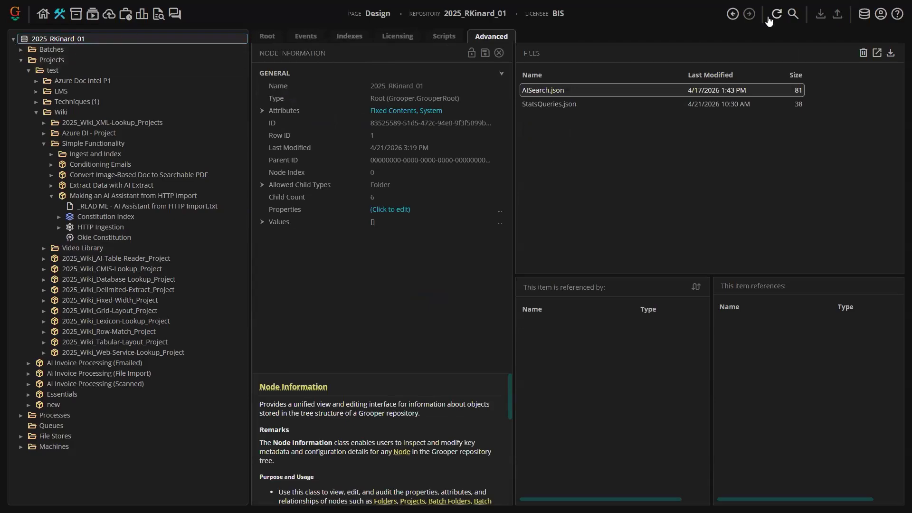
double_click(546, 90)
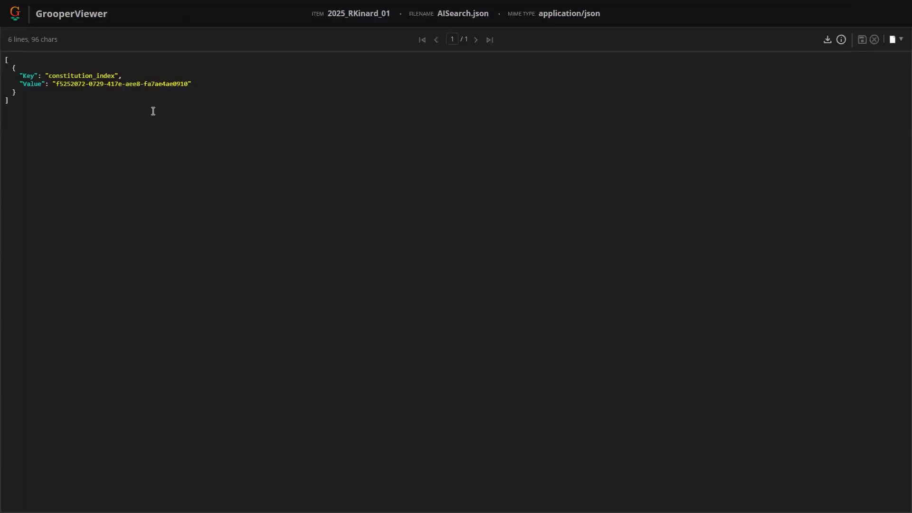
left_click_drag(25, 92, 13, 61)
left_click(18, 92)
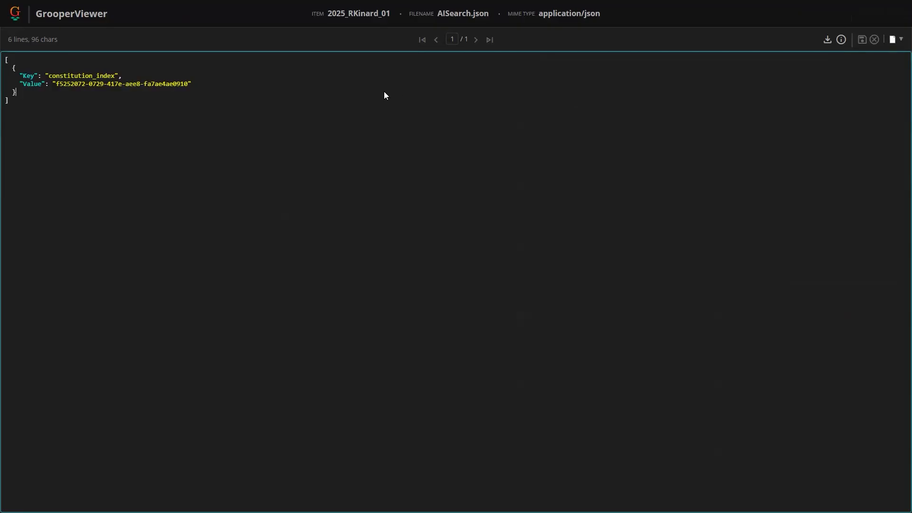
key("ctrl+w")
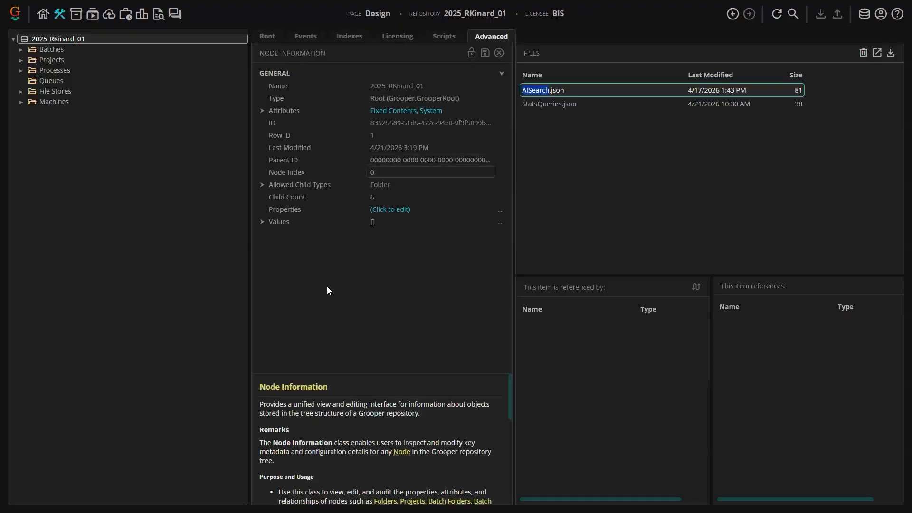
- View the signed-in user's profile details from the repository root
left_click(268, 36)
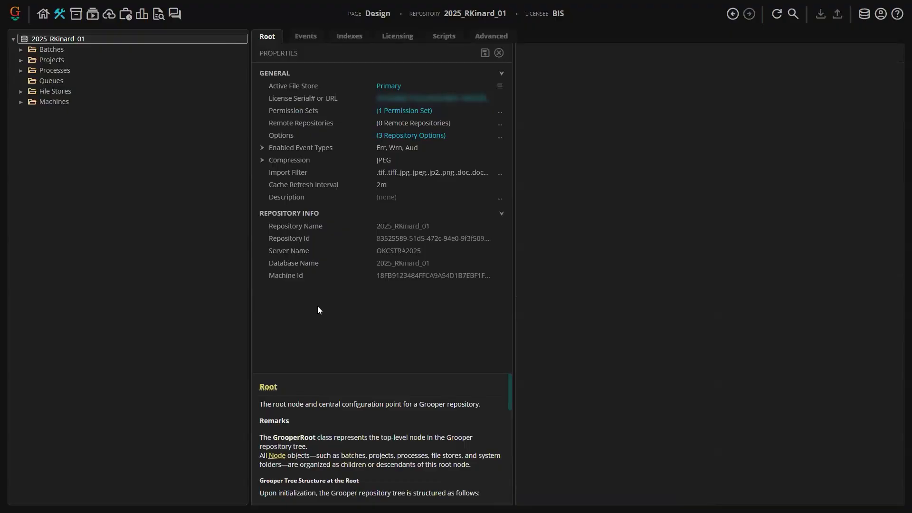
left_click(881, 15)
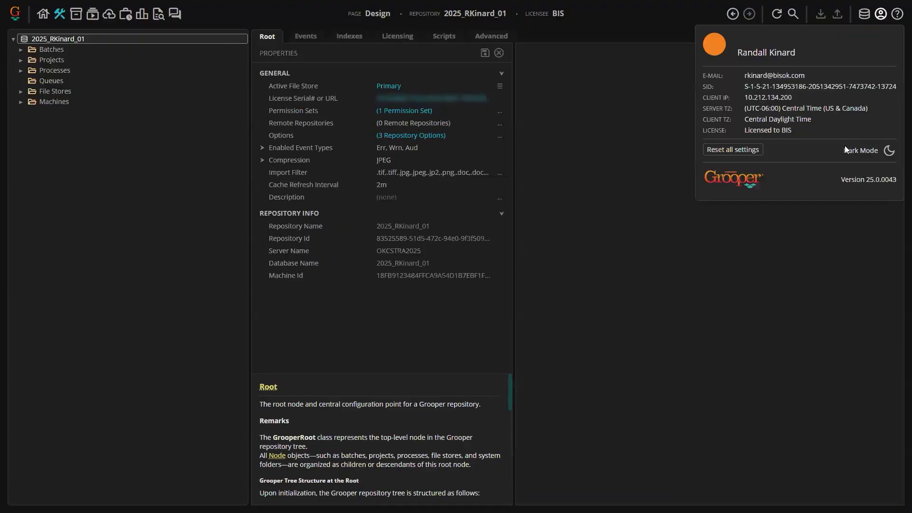
left_click(803, 262)
- Try to append .csv to the repository's Import Filter list of allowed file extensions
left_click(290, 175)
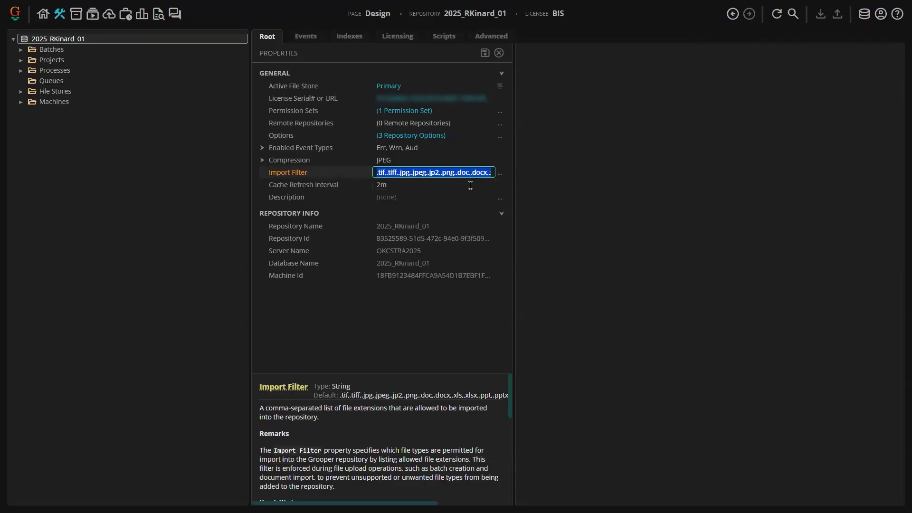
left_click(500, 173)
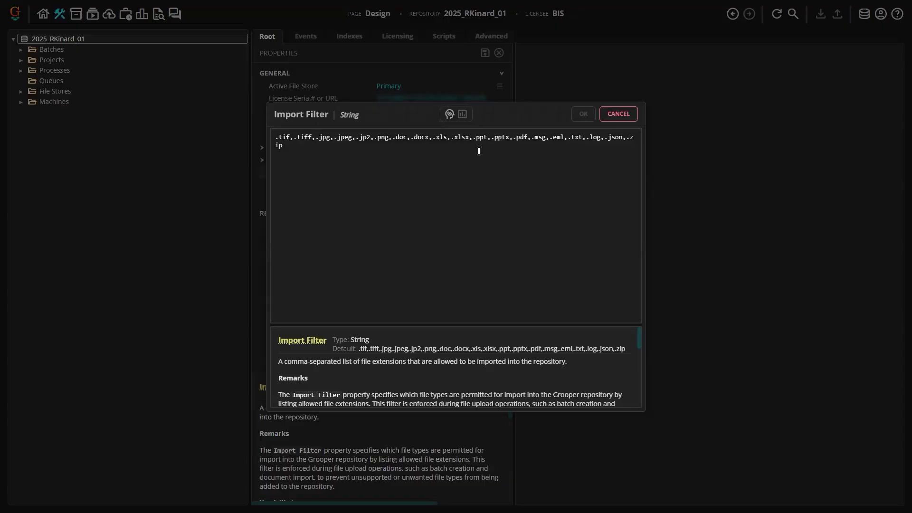
left_click(458, 152)
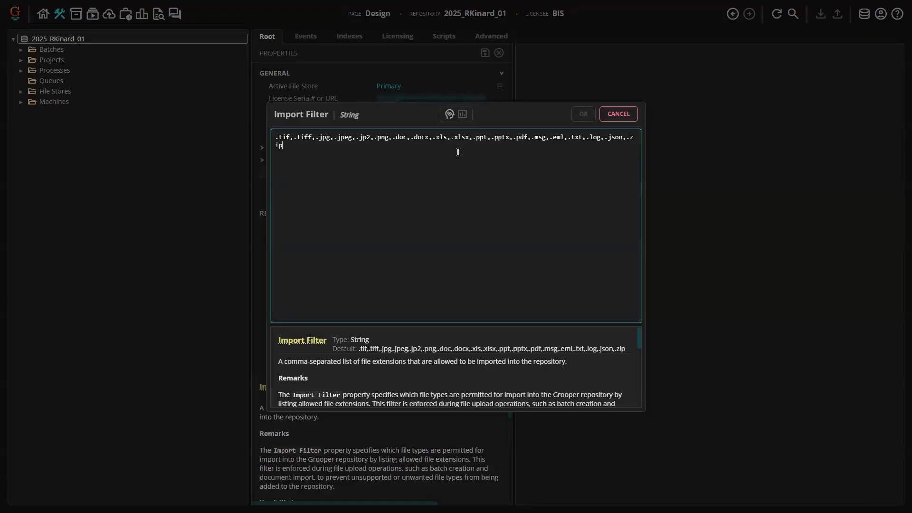
type(",.csv")
left_click(592, 116)
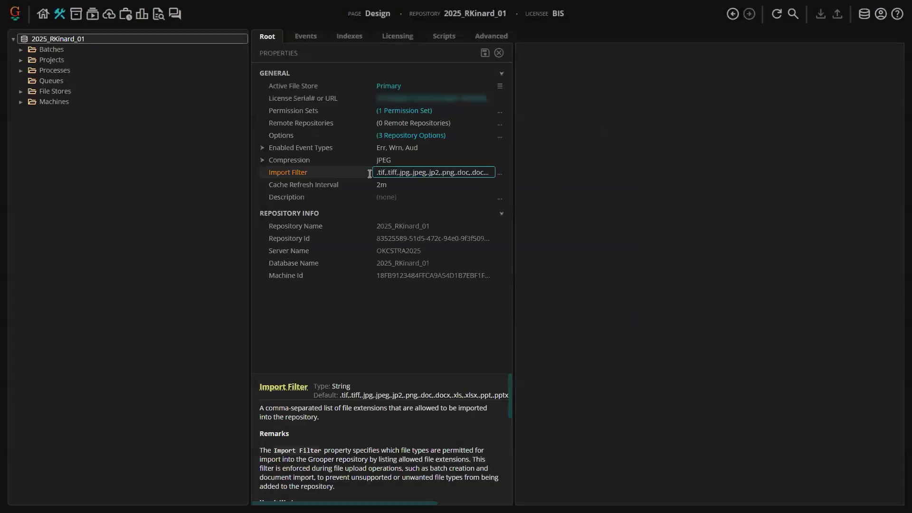
left_click(499, 174)
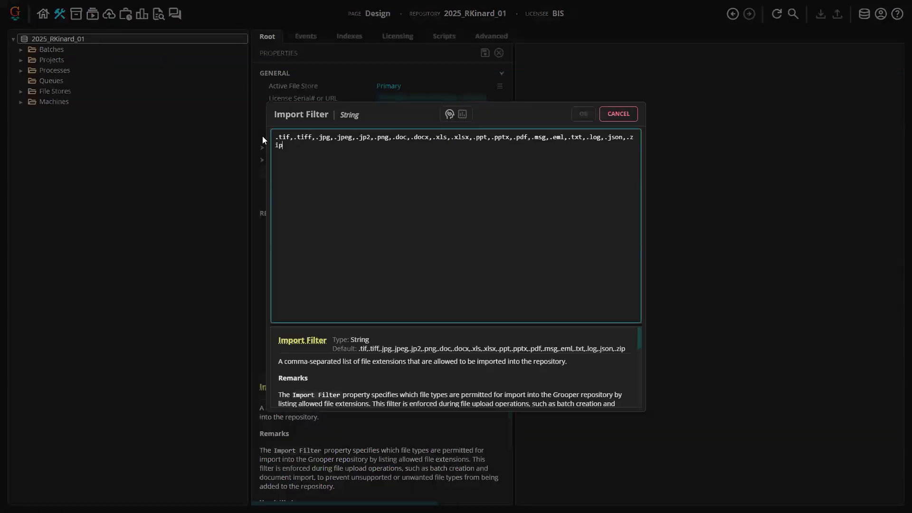
key("ctrl+a")
left_click(356, 156)
left_click(610, 117)
left_click(343, 73)
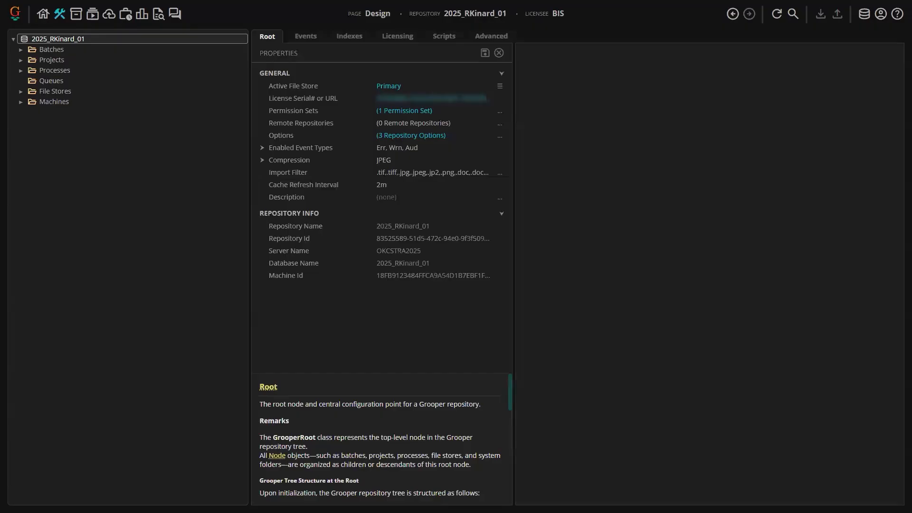